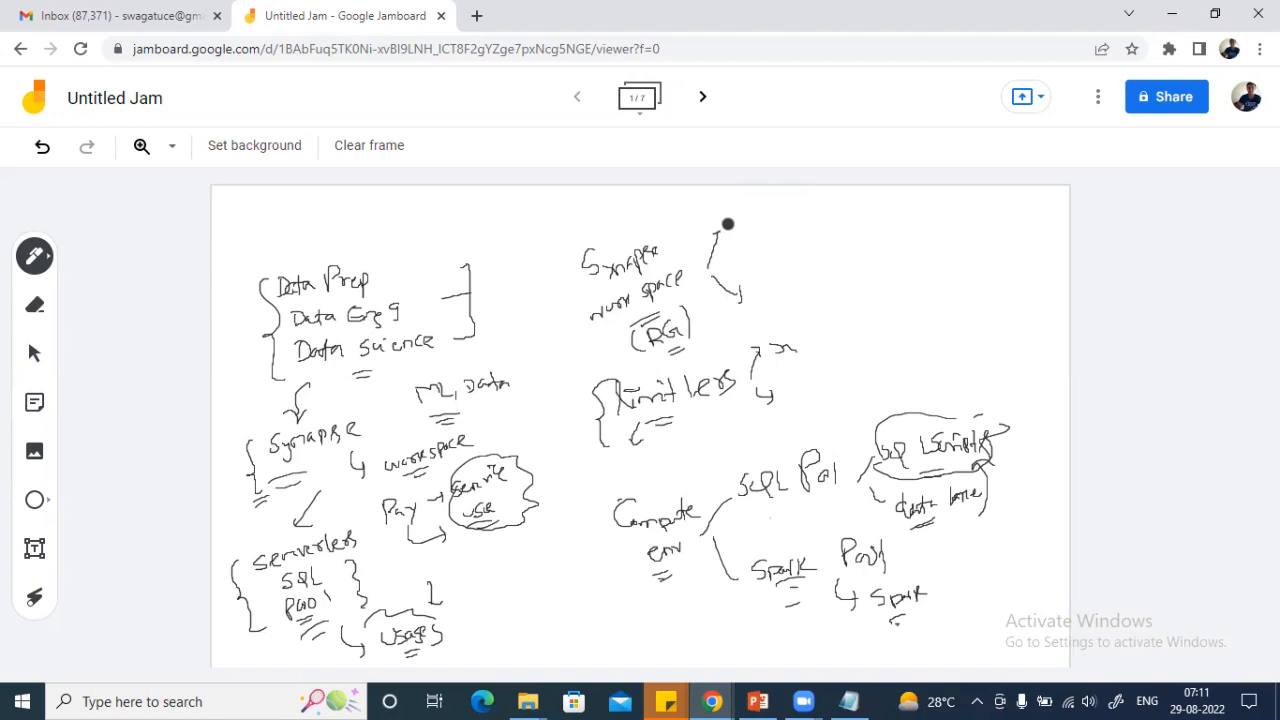
- Draw two boxes at the Synapse workspace arrows and label the lower one "managed RG" with an arrow and underline
mouse_move(728, 214)
mouse_down()
mouse_move(777, 189)
mouse_move(792, 216)
mouse_move(738, 227)
mouse_up()
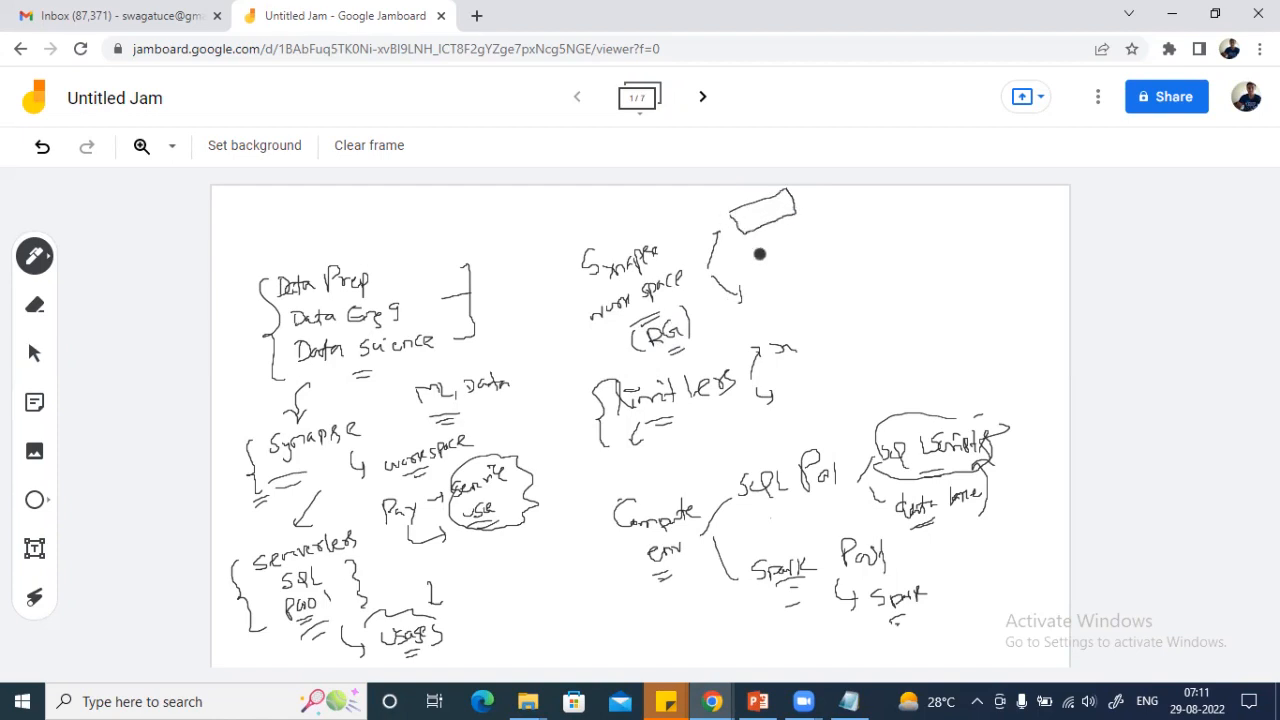
mouse_move(753, 279)
mouse_down()
mouse_move(757, 300)
mouse_move(811, 246)
mouse_move(820, 284)
mouse_move(756, 272)
mouse_move(805, 320)
mouse_up()
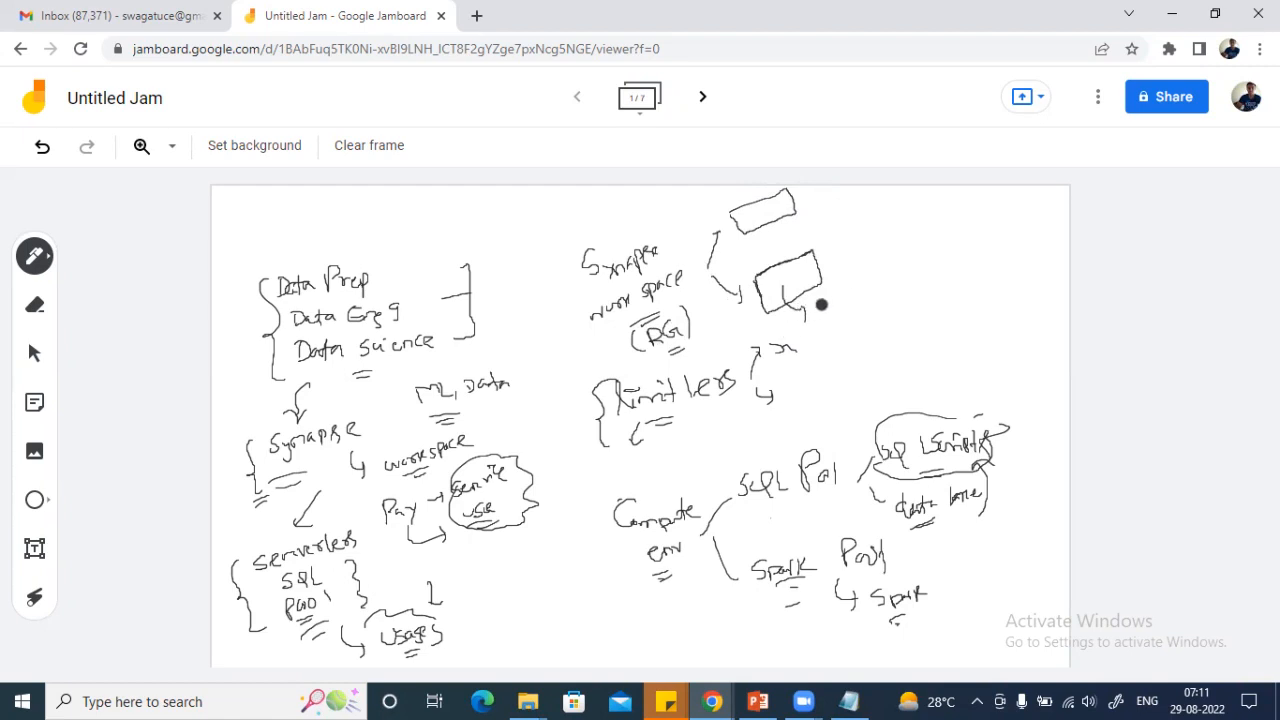
mouse_move(848, 302)
mouse_down()
mouse_move(888, 282)
mouse_move(850, 330)
mouse_move(866, 318)
mouse_move(874, 335)
mouse_move(860, 338)
mouse_up()
drag(855, 342, 859, 342)
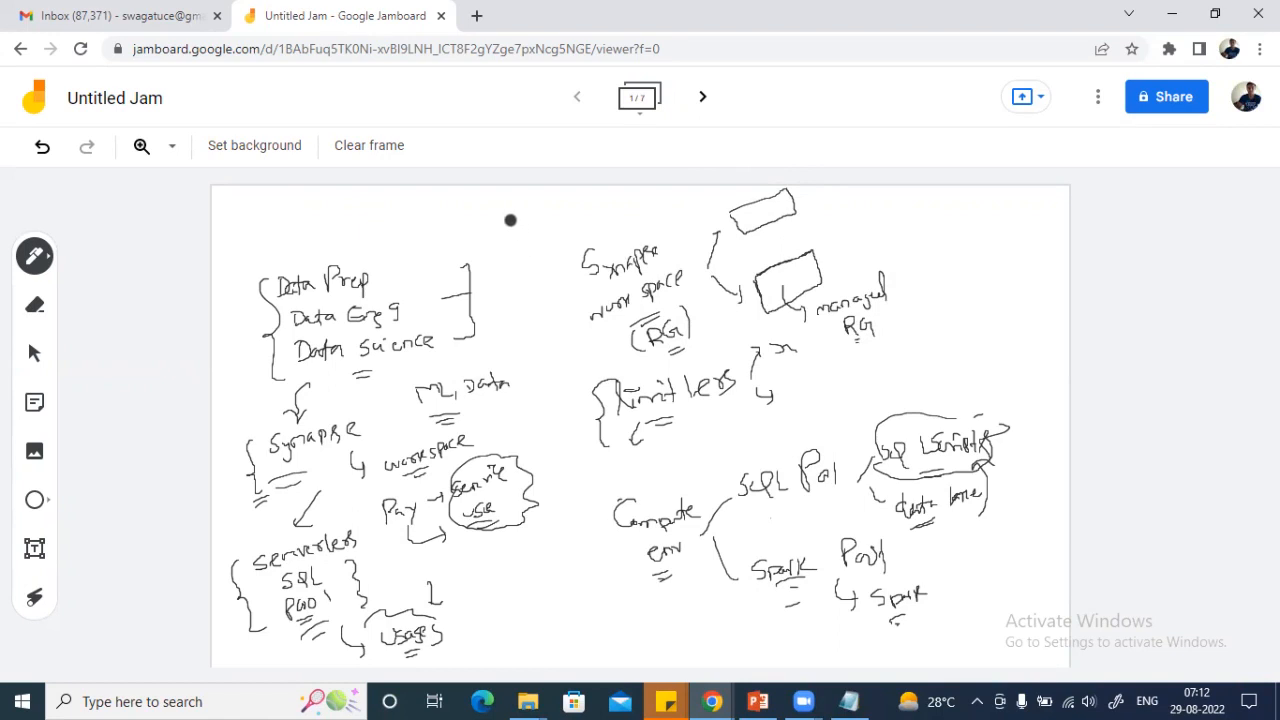
- Write a braced list beside Synapse workspace reading "Serverless SQL Pool", "ADLS Gen2" and "In studio"
mouse_move(512, 222)
mouse_down()
mouse_move(580, 205)
mouse_move(614, 222)
mouse_move(622, 208)
mouse_move(497, 250)
mouse_move(511, 244)
mouse_move(507, 274)
mouse_move(544, 258)
mouse_move(555, 280)
mouse_up()
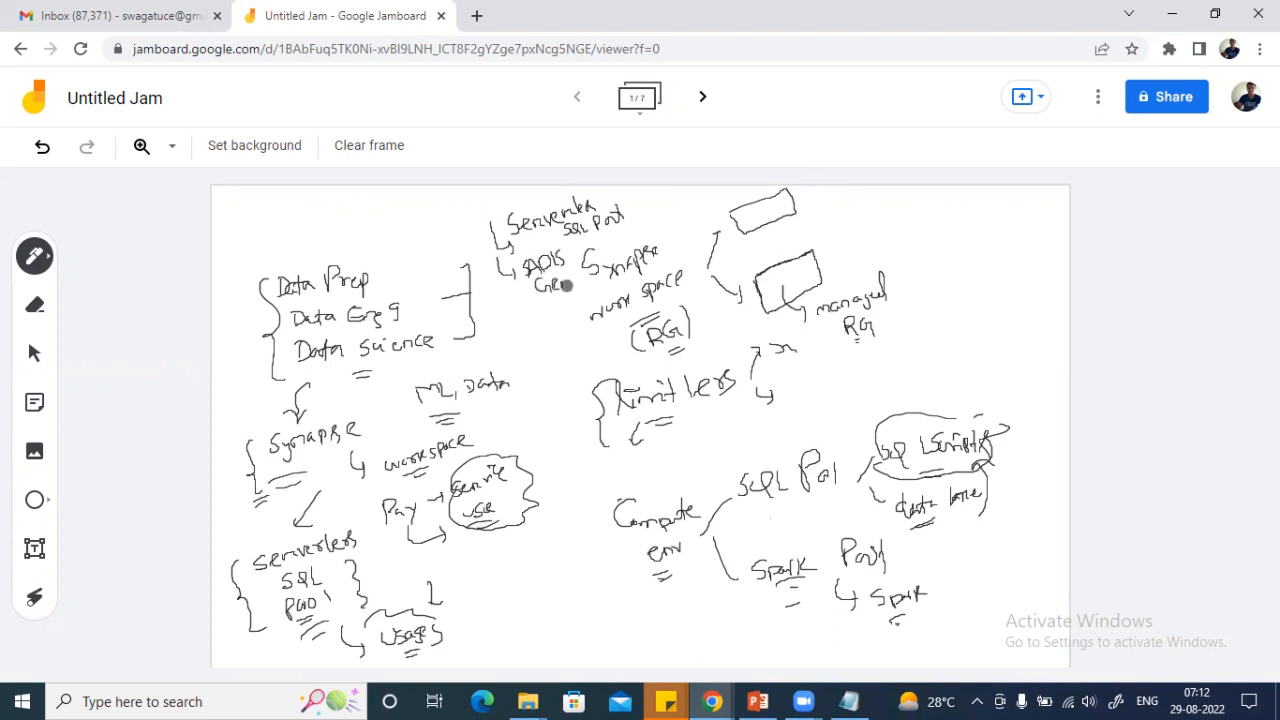
drag(509, 305, 524, 315)
mouse_move(482, 214)
mouse_down()
mouse_move(483, 273)
mouse_move(525, 335)
mouse_up()
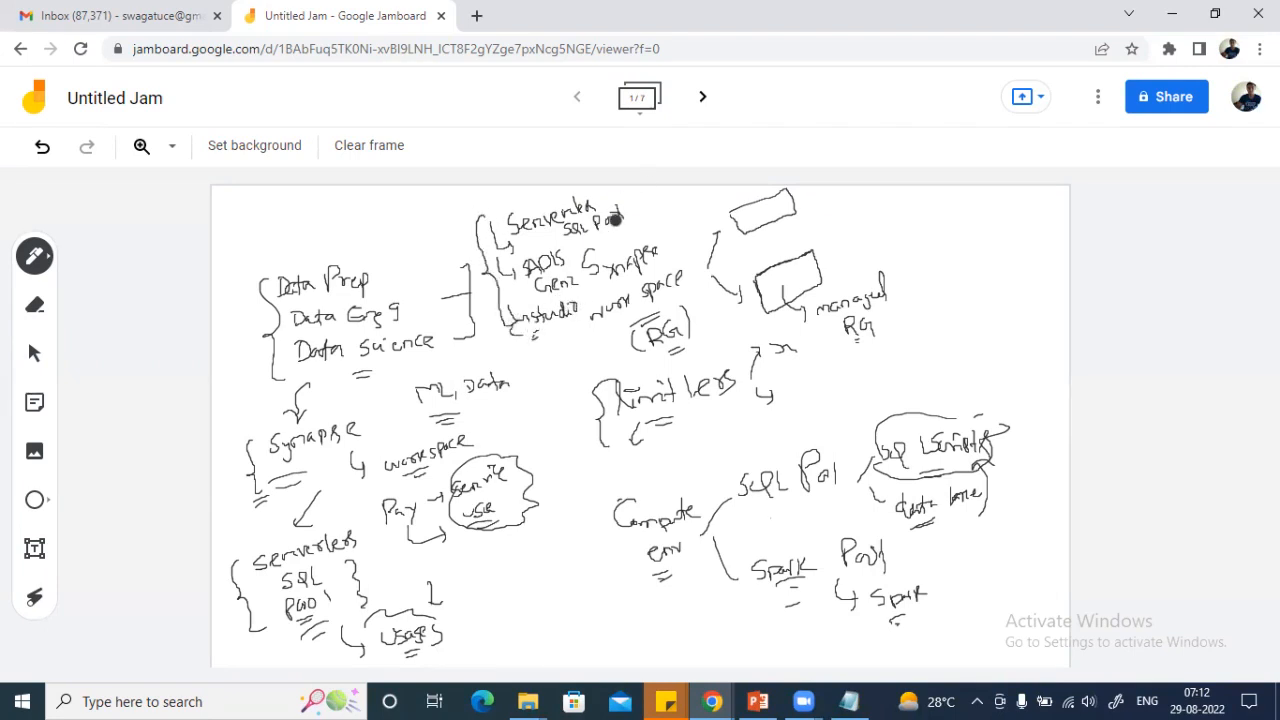
- Connect Serverless SQL Pool to the lower box, circle "managed RG" and put check marks in both boxes
mouse_move(602, 203)
mouse_down()
mouse_move(674, 214)
mouse_move(768, 274)
mouse_move(768, 258)
mouse_up()
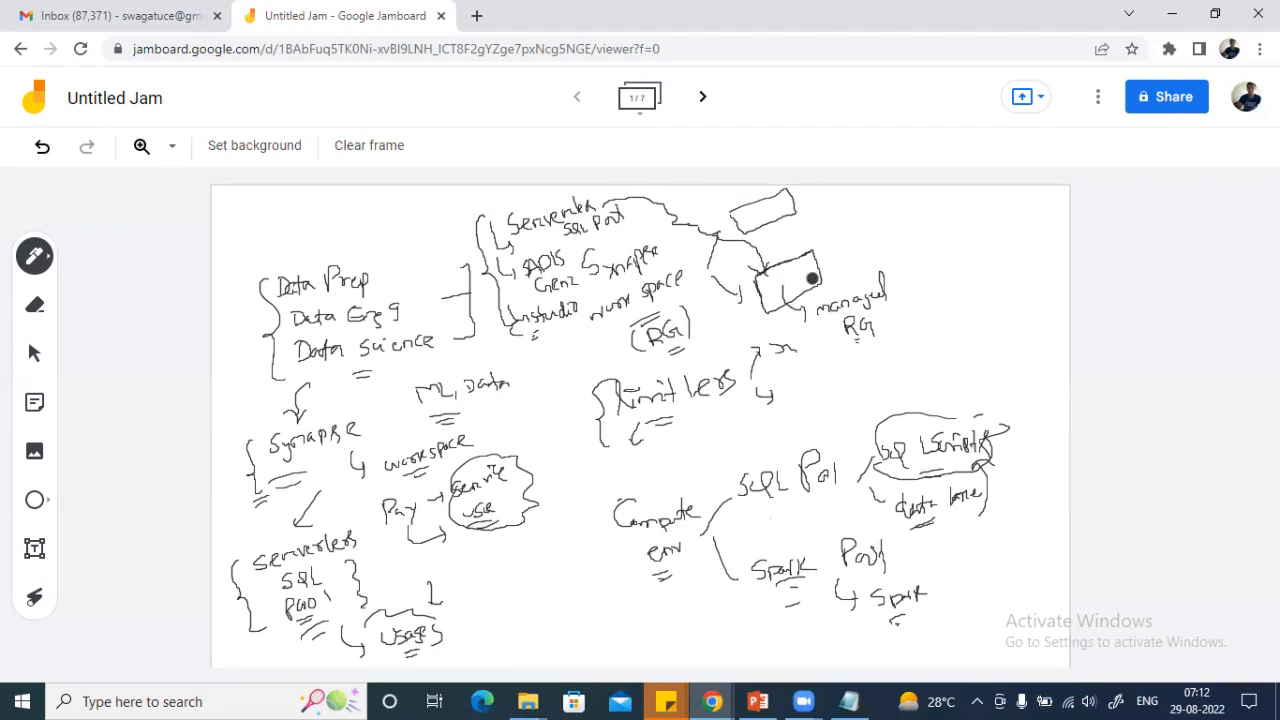
mouse_move(820, 282)
mouse_down()
mouse_move(868, 264)
mouse_move(904, 328)
mouse_move(848, 355)
mouse_move(808, 305)
mouse_move(808, 283)
mouse_up()
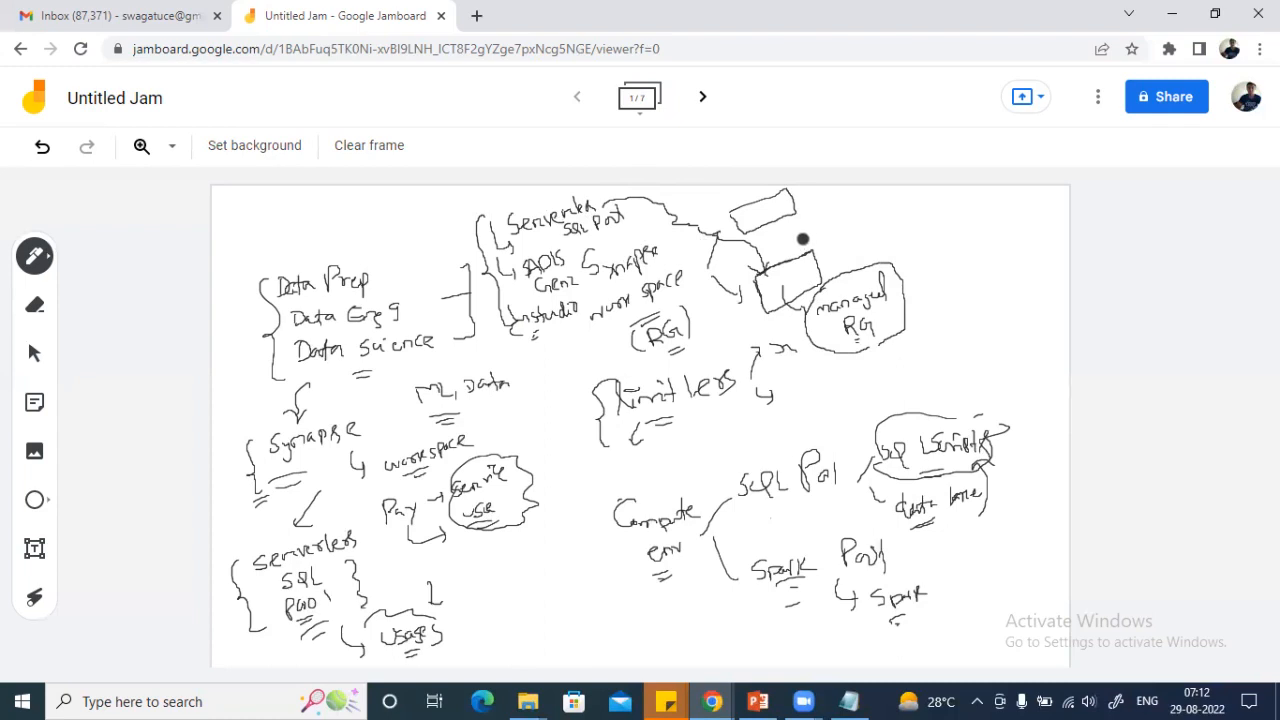
drag(782, 281, 808, 264)
drag(760, 207, 778, 198)
- Draw an arrow down from Synapse workspace to the handwritten note "metadata catalog data" and circle the note
drag(589, 280, 570, 345)
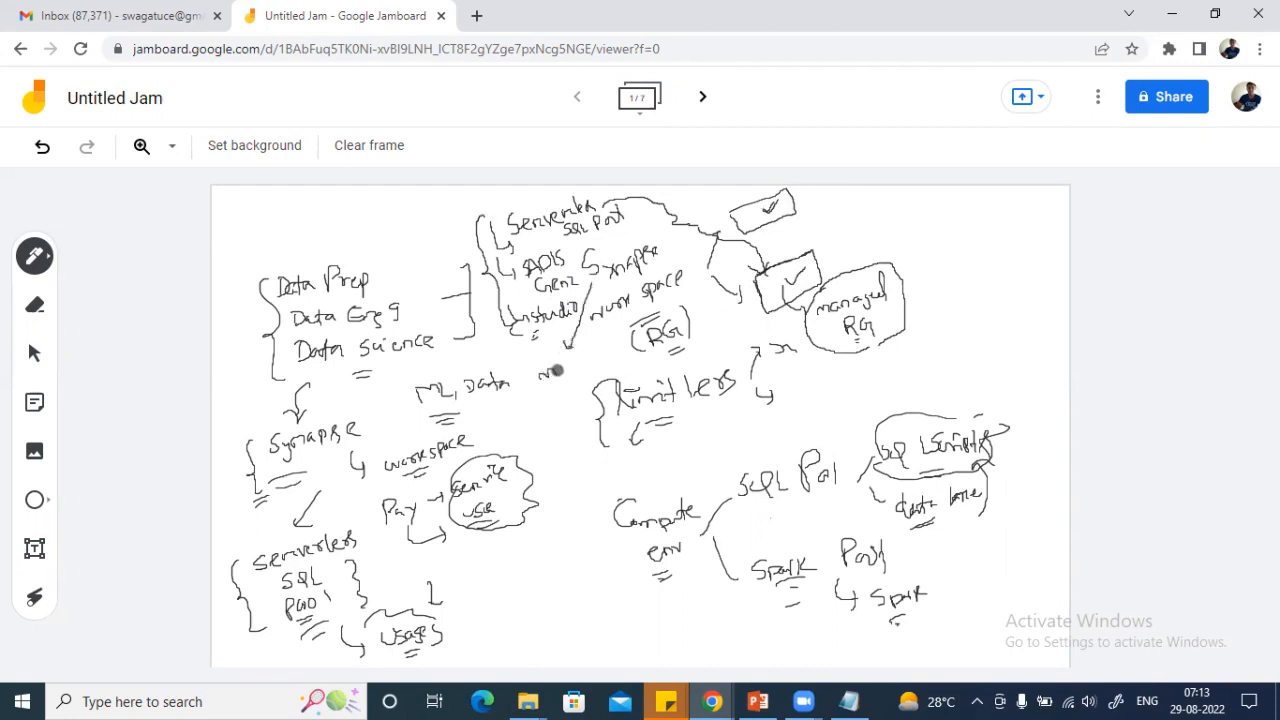
drag(566, 369, 595, 343)
drag(560, 384, 553, 394)
drag(568, 387, 645, 355)
mouse_move(514, 391)
mouse_down()
mouse_move(594, 345)
mouse_move(607, 393)
mouse_move(540, 381)
mouse_up()
mouse_move(556, 330)
mouse_down()
mouse_move(556, 352)
mouse_move(571, 341)
mouse_up()
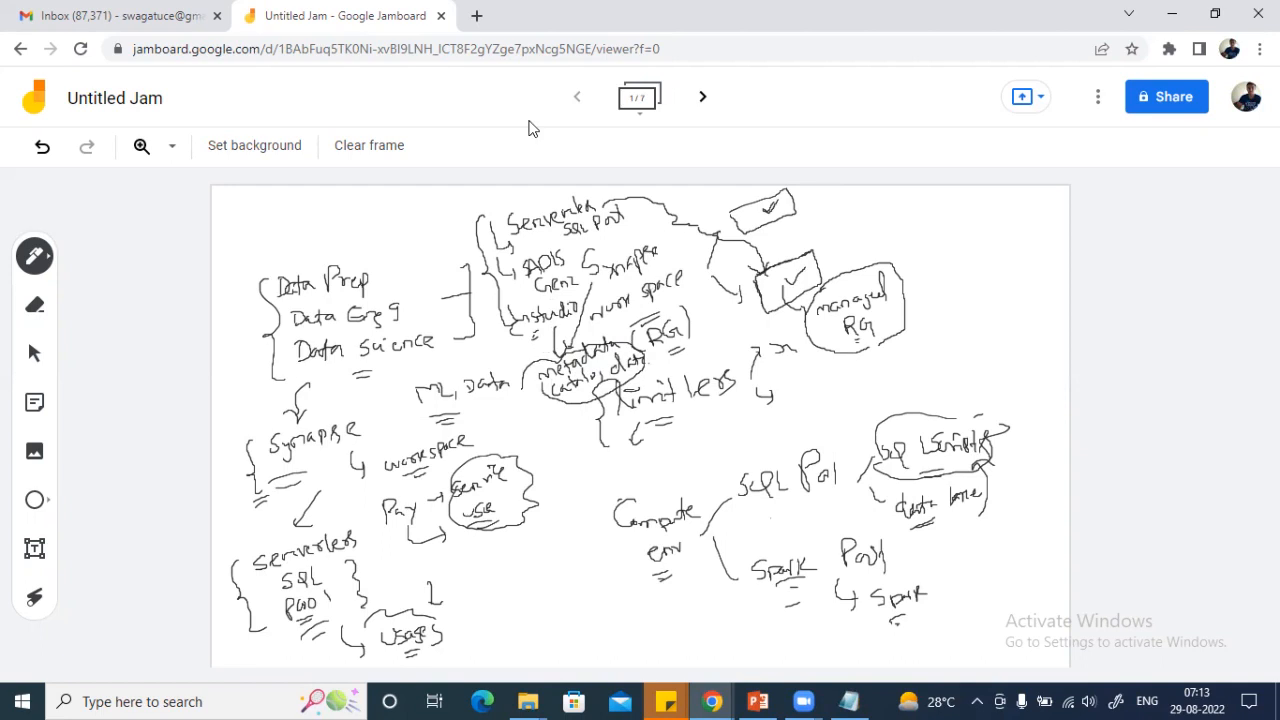
- On the second frame, write the underlined heading "Data integ." and draw a box labelled "ADF" below it
click(703, 97)
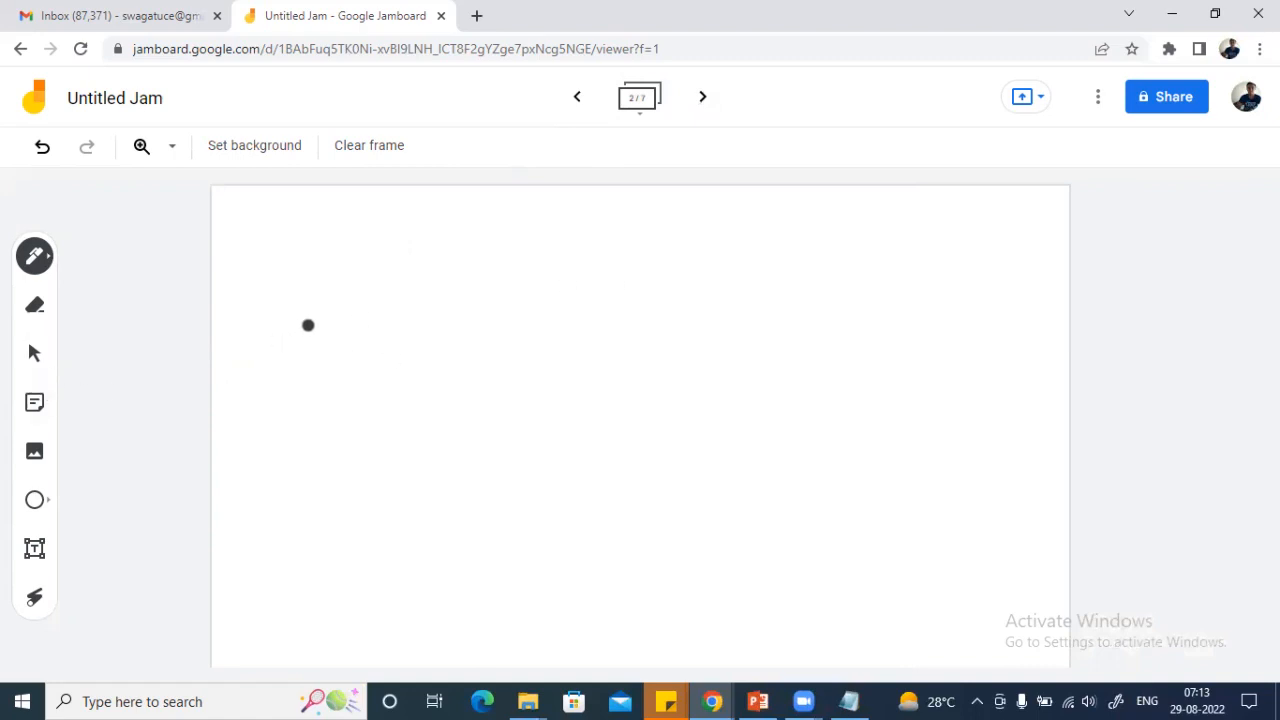
mouse_move(240, 326)
mouse_down()
mouse_move(242, 337)
mouse_move(293, 333)
mouse_move(307, 371)
mouse_up()
mouse_move(254, 390)
mouse_down()
mouse_move(277, 393)
mouse_move(253, 480)
mouse_up()
mouse_move(249, 440)
mouse_down()
mouse_move(306, 429)
mouse_move(256, 468)
mouse_move(297, 446)
mouse_move(306, 460)
mouse_move(318, 441)
mouse_up()
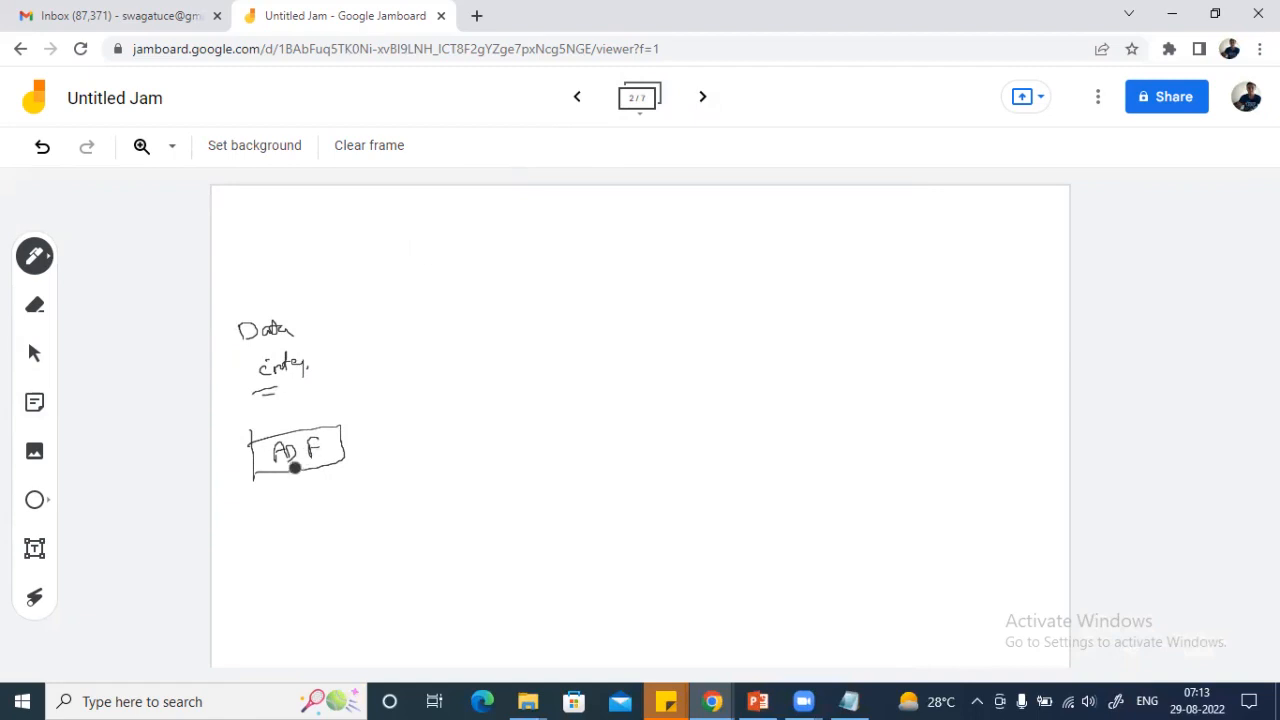
- Draw four small source boxes with arrows into ADF, plus an arrow down to a circled, underlined "90+"
mouse_move(226, 414)
mouse_down()
mouse_move(226, 397)
mouse_move(246, 394)
mouse_move(229, 440)
mouse_move(238, 545)
mouse_move(273, 430)
mouse_move(262, 448)
mouse_up()
drag(264, 444, 257, 461)
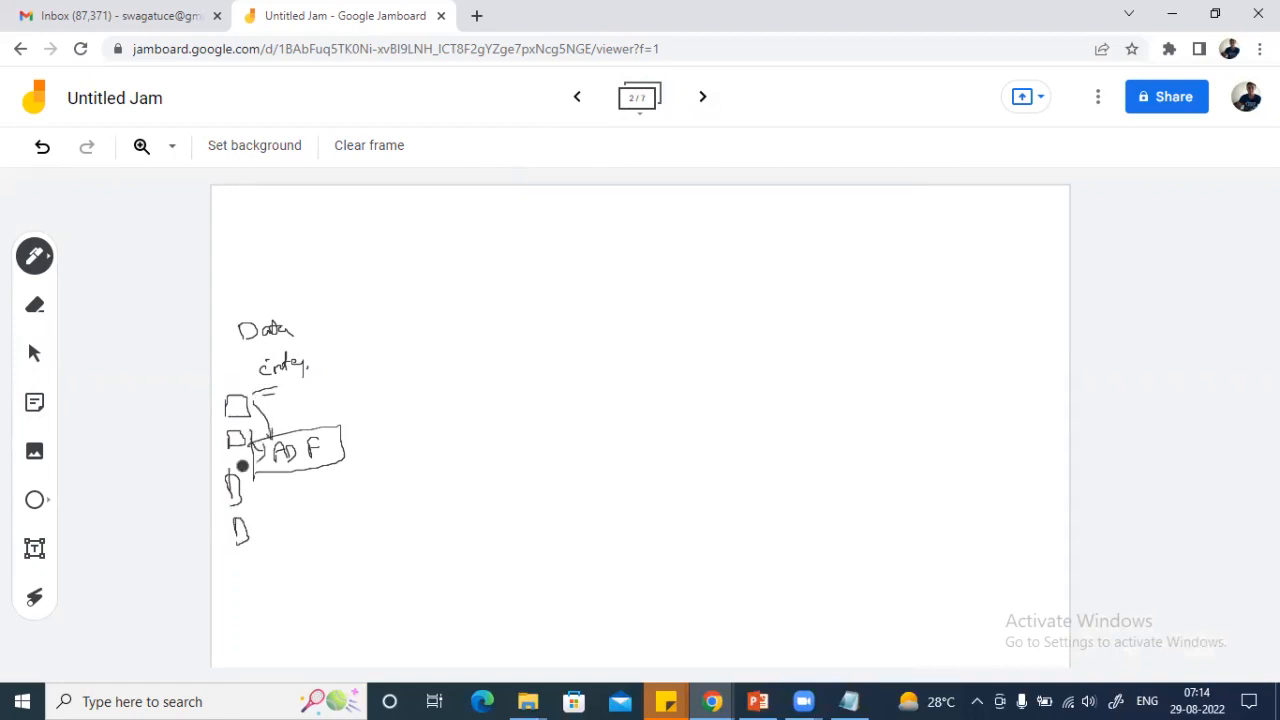
drag(250, 509, 267, 475)
mouse_move(302, 476)
mouse_down()
mouse_move(304, 522)
mouse_move(317, 503)
mouse_move(302, 547)
mouse_up()
drag(291, 554, 303, 554)
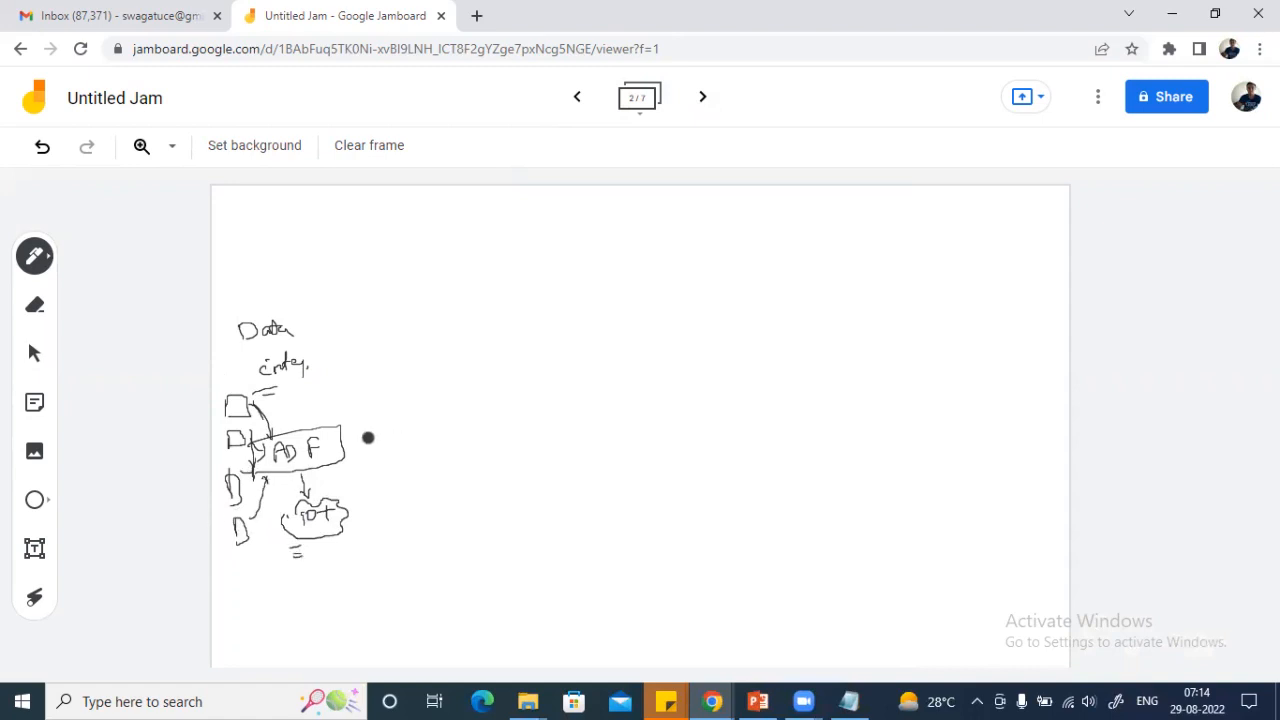
- Draw an arrow from ADF to a large "Data Processing" box containing boxes labelled "DF", "Databricks" and "SQL Dwh"
drag(340, 443, 374, 450)
mouse_move(409, 390)
mouse_down()
mouse_move(404, 488)
mouse_move(646, 403)
mouse_move(408, 396)
mouse_move(477, 363)
mouse_move(567, 360)
mouse_up()
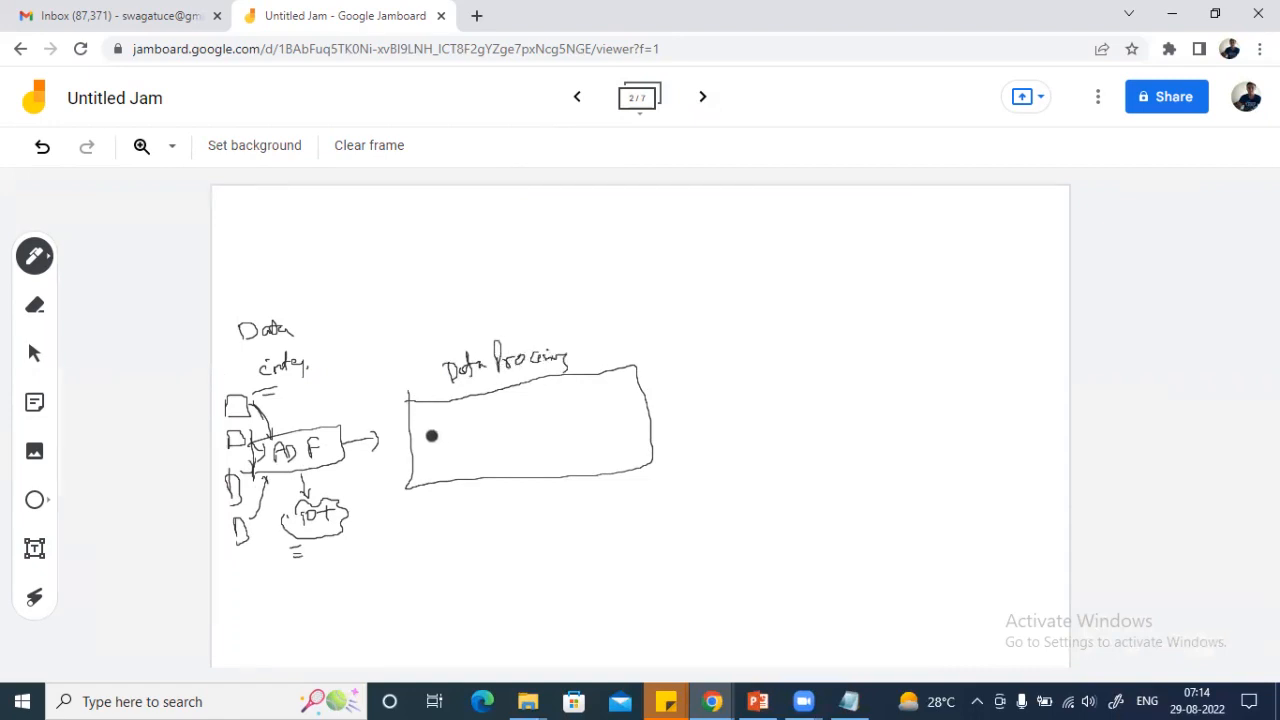
mouse_move(422, 430)
mouse_down()
mouse_move(446, 425)
mouse_move(424, 458)
mouse_move(450, 500)
mouse_up()
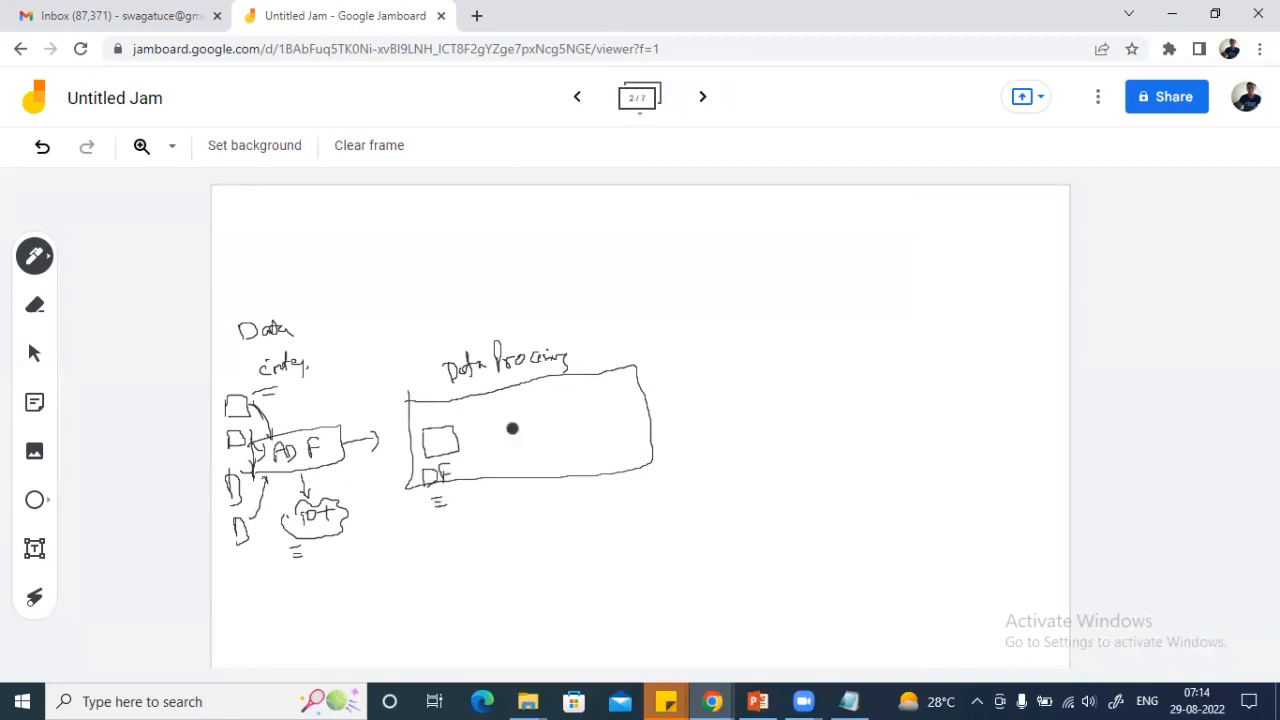
mouse_move(488, 436)
mouse_down()
mouse_move(483, 414)
mouse_move(503, 437)
mouse_move(500, 469)
mouse_up()
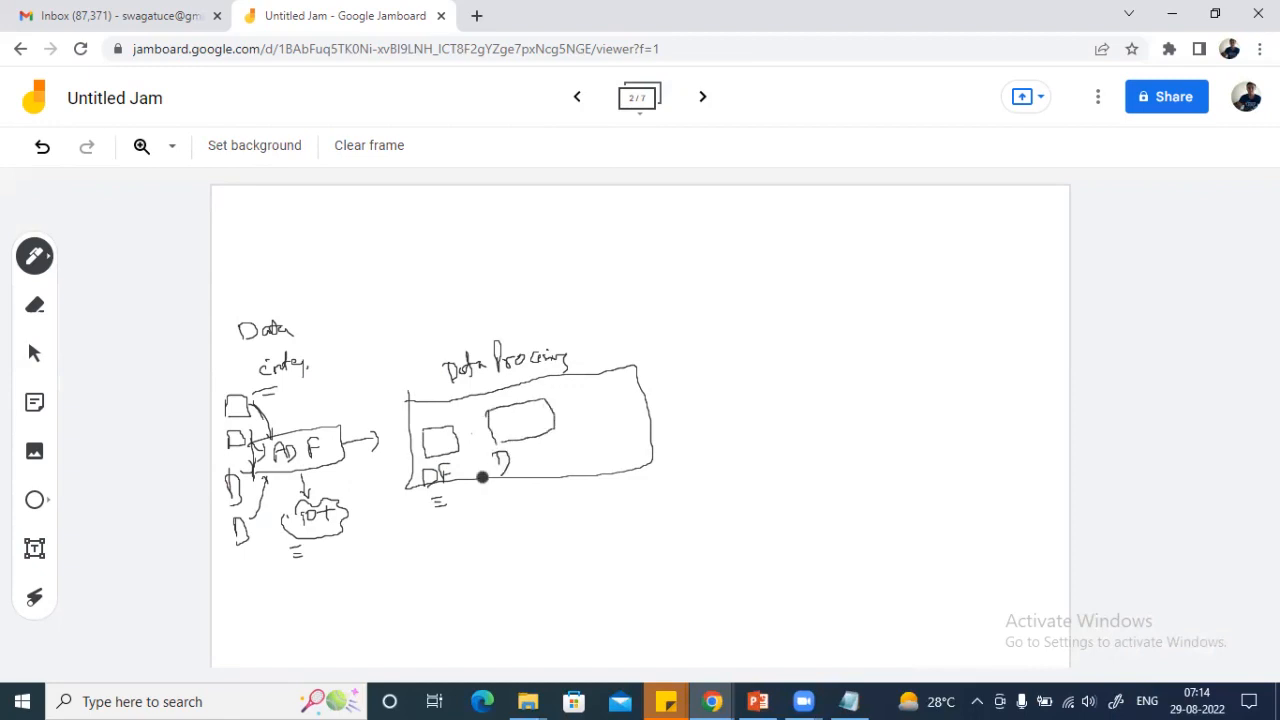
mouse_move(518, 461)
mouse_down()
mouse_move(529, 474)
mouse_move(577, 457)
mouse_up()
mouse_move(588, 403)
mouse_down()
mouse_move(597, 449)
mouse_move(643, 449)
mouse_move(610, 486)
mouse_move(641, 498)
mouse_up()
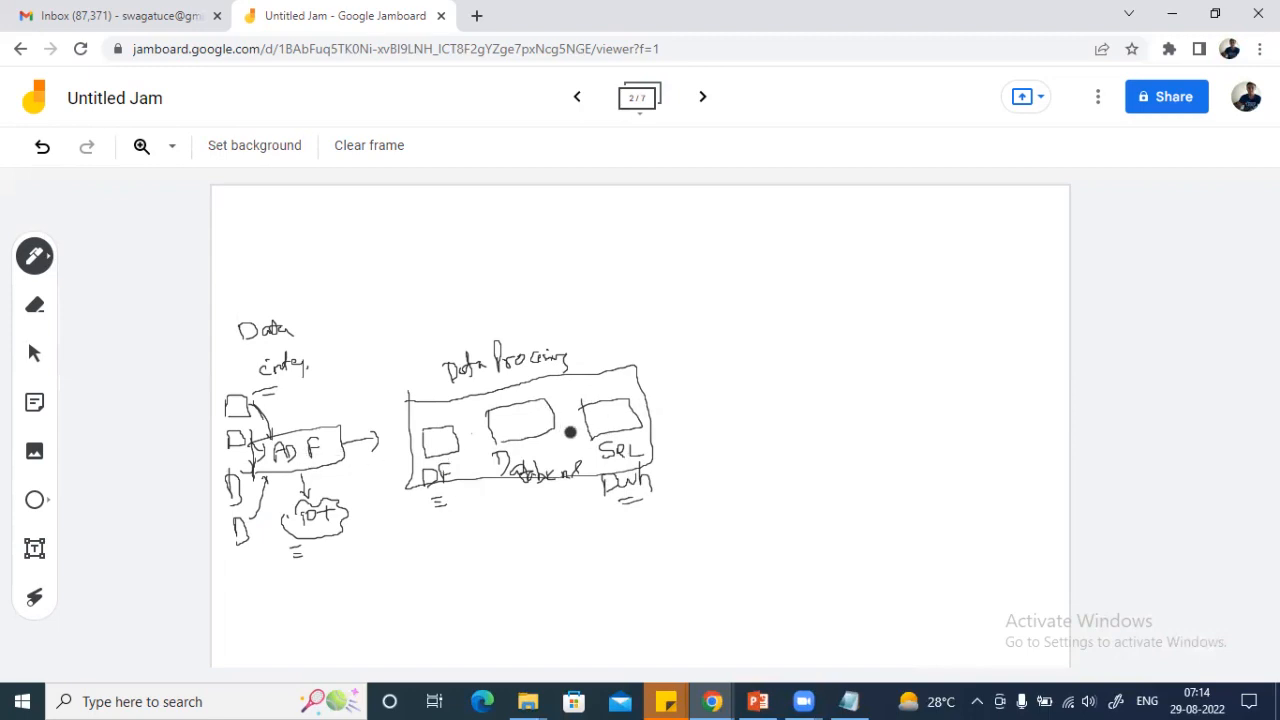
- Add an arrow from Data Processing to a circled "PBI" and draw an underlined "ADLS Gen2" box beneath the diagram
mouse_move(652, 408)
mouse_down()
mouse_move(747, 393)
mouse_move(760, 371)
mouse_move(754, 417)
mouse_move(716, 376)
mouse_up()
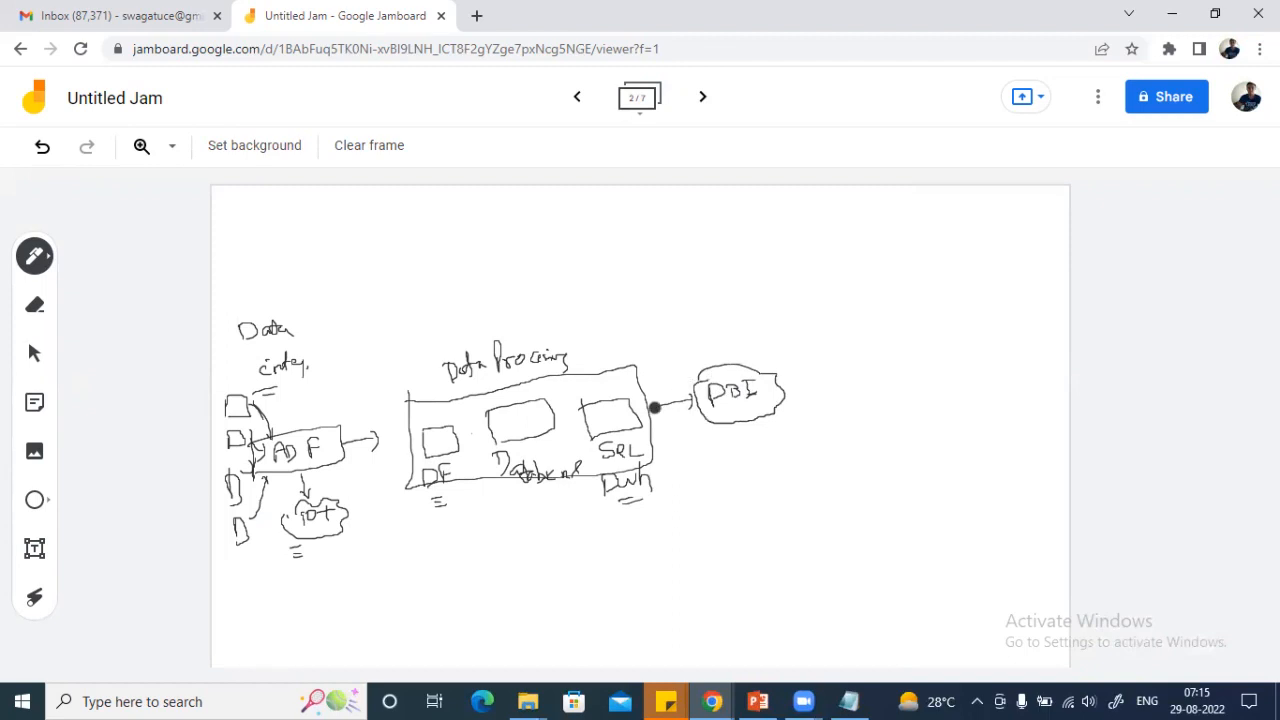
mouse_move(424, 531)
mouse_down()
mouse_move(617, 563)
mouse_move(631, 526)
mouse_move(433, 556)
mouse_move(514, 554)
mouse_move(540, 570)
mouse_move(586, 544)
mouse_move(636, 547)
mouse_up()
drag(554, 594, 567, 593)
drag(555, 600, 568, 600)
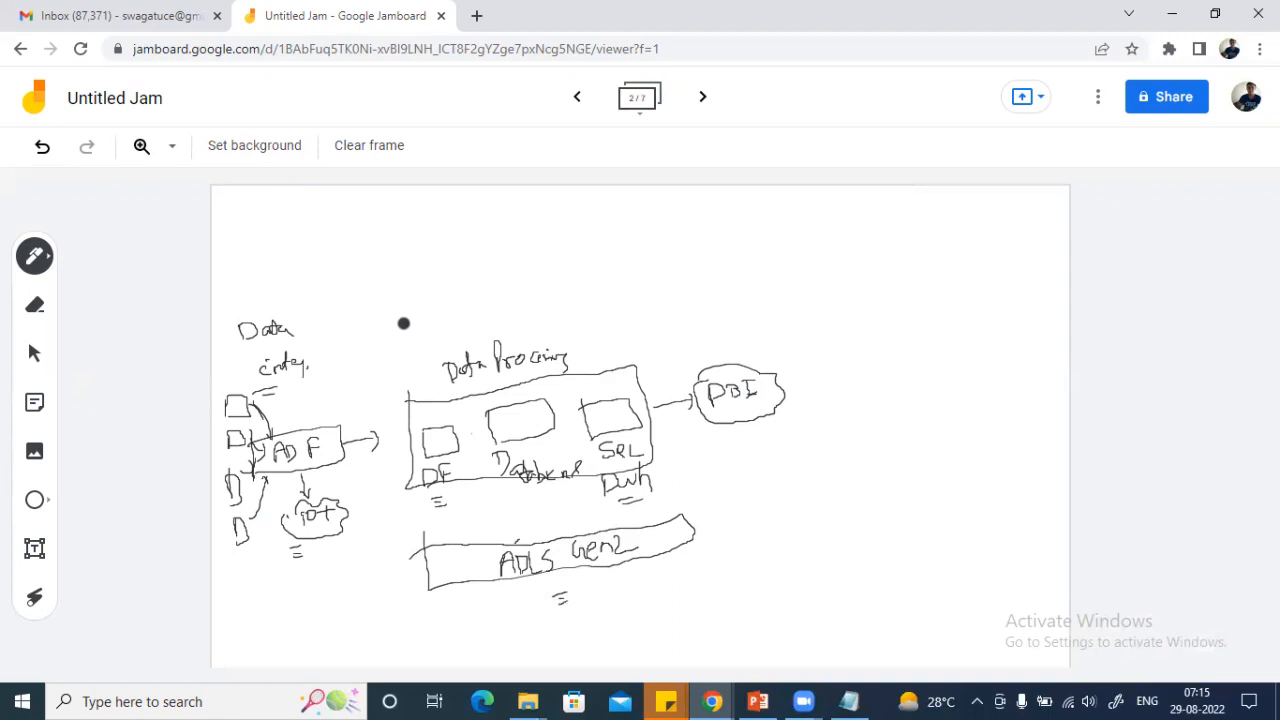
- Write the double-underlined heading "Dwh" followed by a dash and "7" above the diagram
drag(429, 209, 494, 232)
drag(437, 262, 482, 248)
mouse_move(452, 261)
mouse_down()
mouse_move(551, 214)
mouse_move(539, 230)
mouse_up()
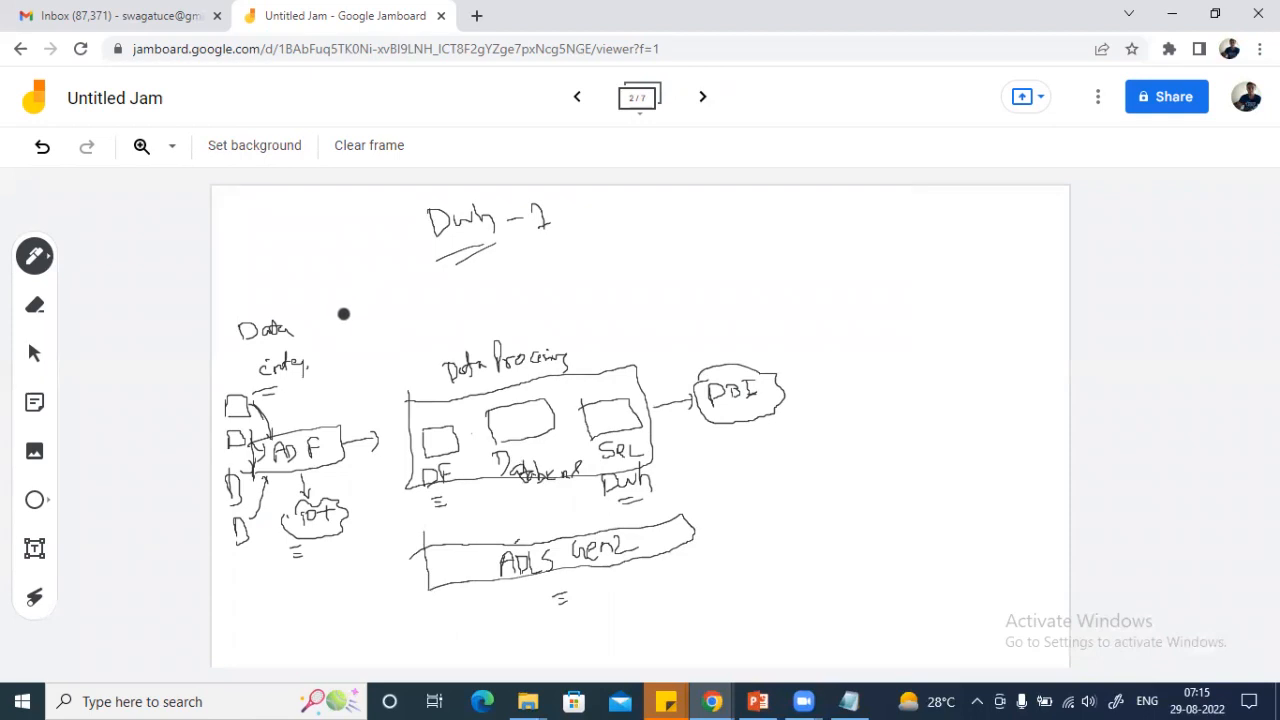
- List the notes "manage individually", "difficult to monitor" and "no serverless" under the Dwh heading, with underlines and a closing brace
mouse_move(364, 304)
mouse_down()
mouse_move(545, 258)
mouse_move(578, 233)
mouse_move(638, 230)
mouse_move(649, 253)
mouse_up()
mouse_move(357, 343)
mouse_down()
mouse_move(494, 312)
mouse_move(513, 295)
mouse_move(616, 288)
mouse_move(676, 260)
mouse_up()
drag(612, 298, 632, 290)
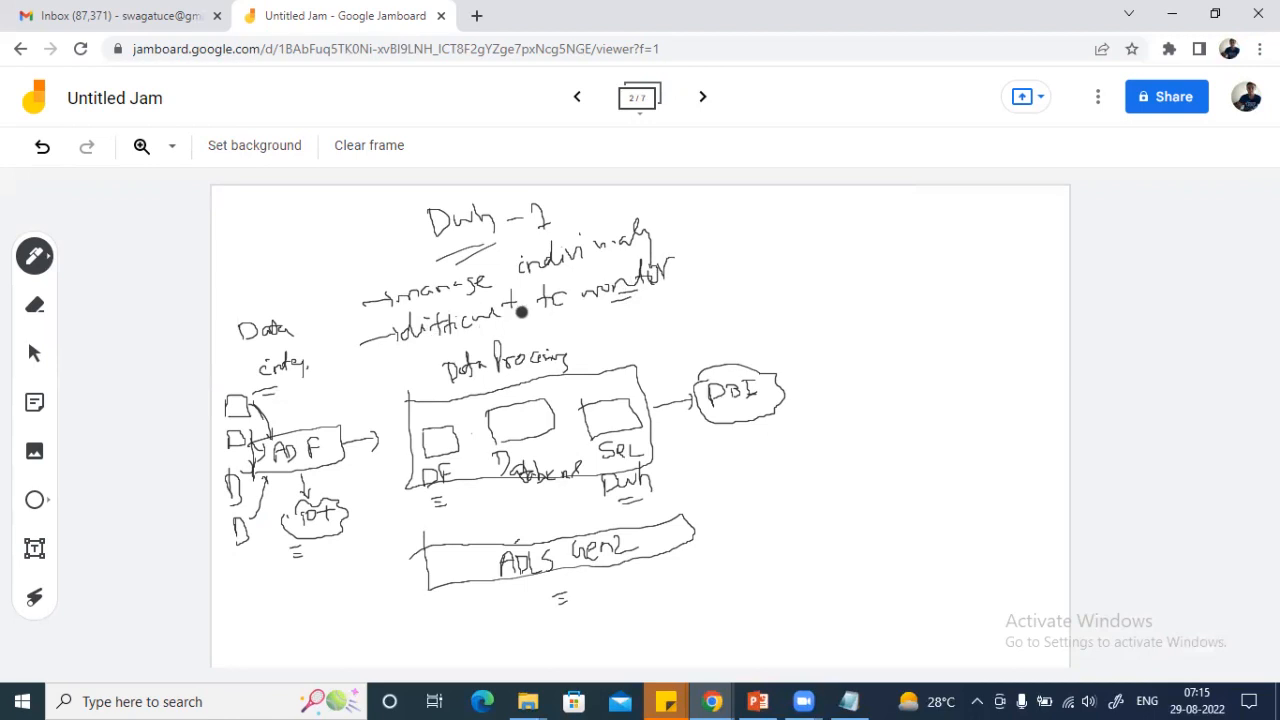
drag(436, 345, 458, 341)
drag(437, 351, 459, 347)
drag(677, 212, 693, 285)
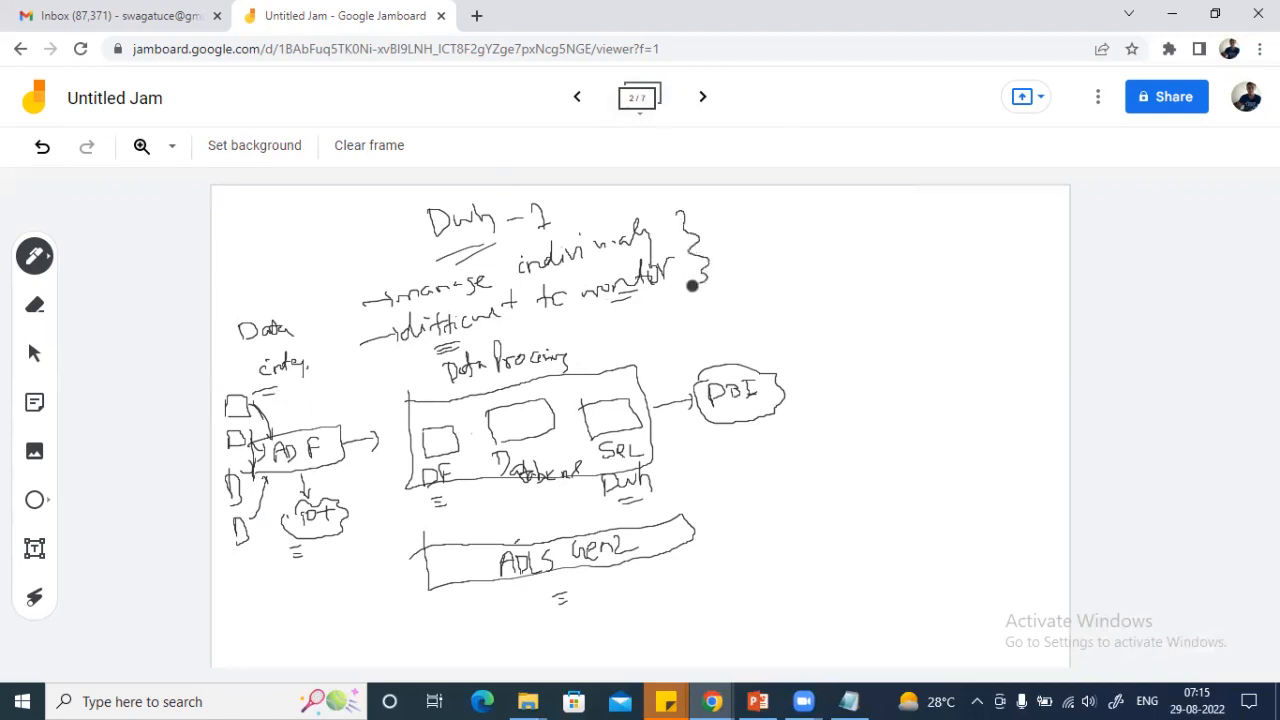
mouse_move(597, 334)
mouse_down()
mouse_move(662, 311)
mouse_move(691, 328)
mouse_move(766, 295)
mouse_up()
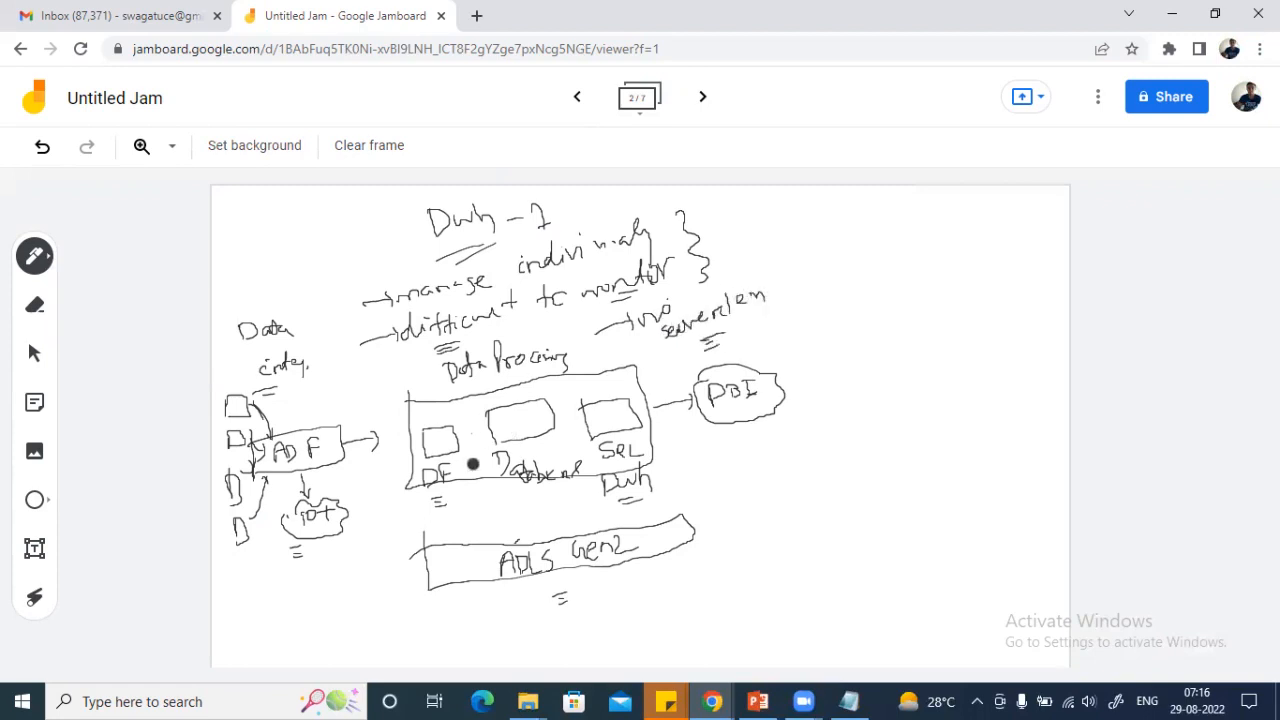
- Link Databricks to a circled "tables" note connected to SQL Dwh, and draw an opening brace before the Dwh notes
drag(520, 432, 419, 580)
mouse_move(362, 630)
mouse_down()
mouse_move(361, 592)
mouse_move(430, 600)
mouse_move(427, 622)
mouse_move(422, 590)
mouse_move(337, 654)
mouse_move(328, 602)
mouse_up()
mouse_move(471, 616)
mouse_down()
mouse_move(651, 501)
mouse_move(608, 408)
mouse_move(646, 443)
mouse_move(568, 415)
mouse_move(610, 473)
mouse_move(596, 434)
mouse_up()
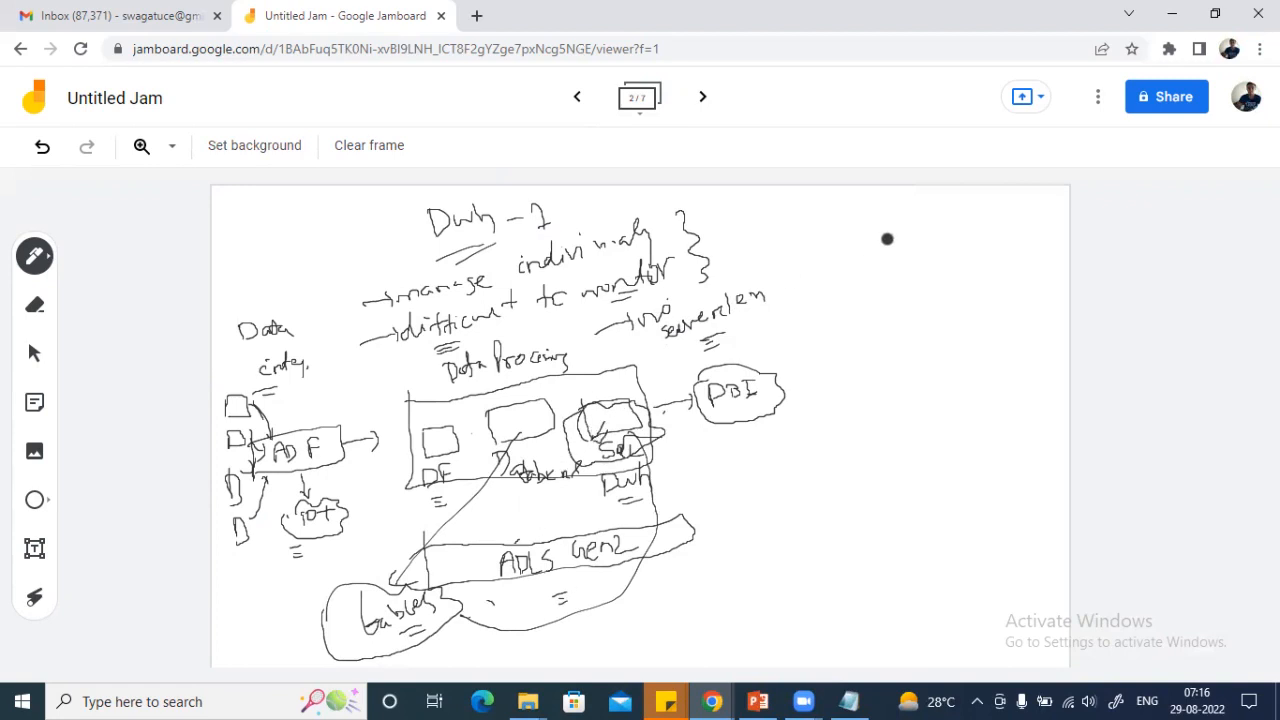
drag(351, 358, 357, 382)
drag(336, 279, 340, 378)
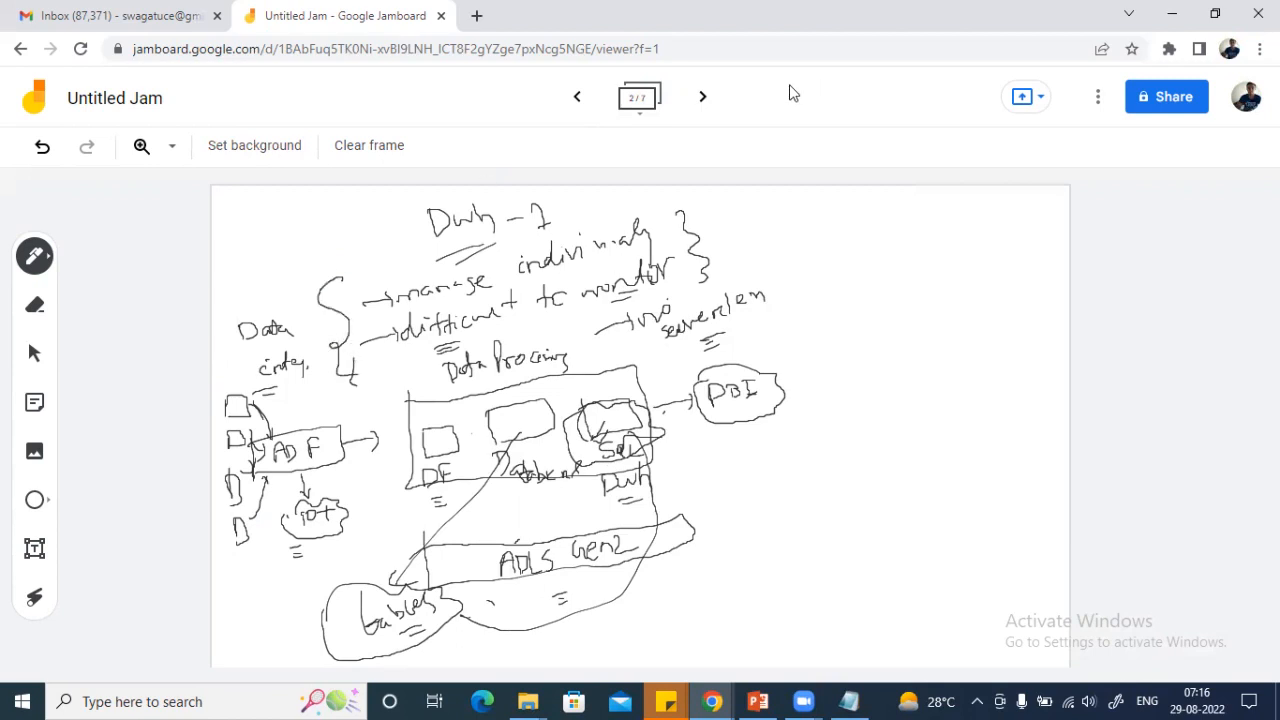
- On the third frame, draw a vertical column of five small data source boxes
click(704, 99)
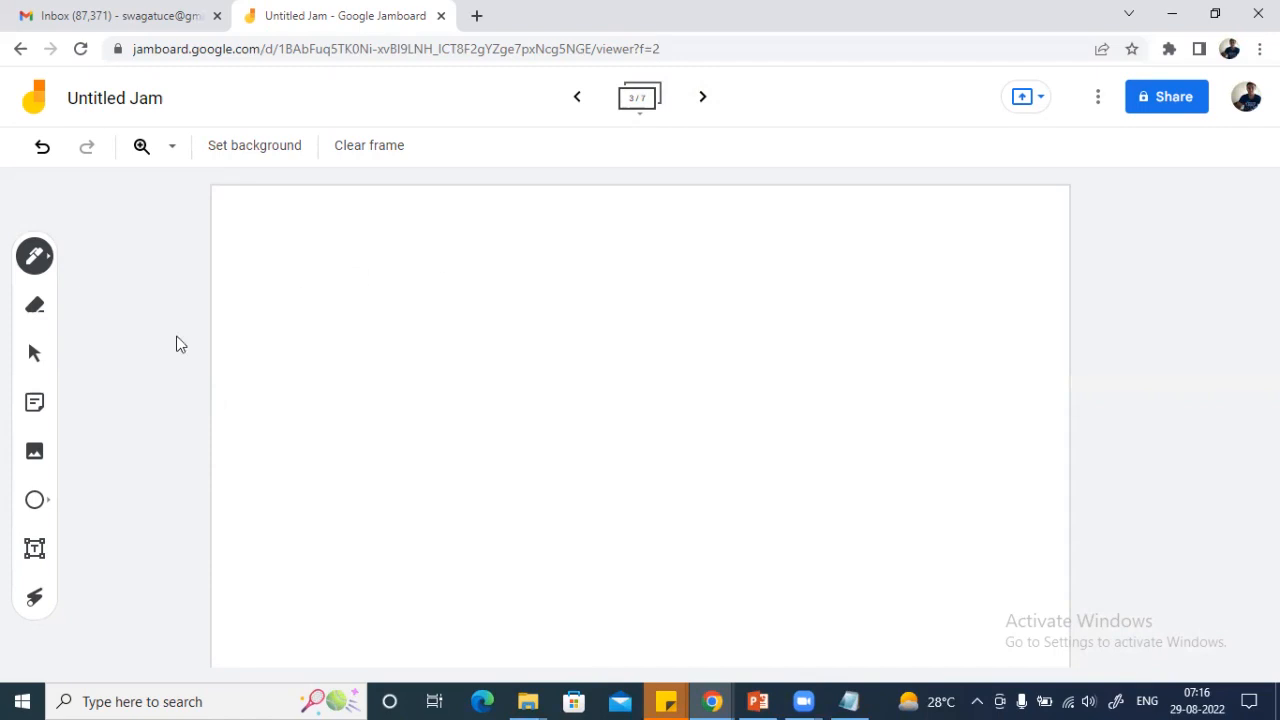
drag(278, 329, 309, 328)
mouse_move(296, 428)
mouse_down()
mouse_move(322, 426)
mouse_move(302, 468)
mouse_up()
drag(297, 500, 297, 553)
drag(299, 512, 312, 567)
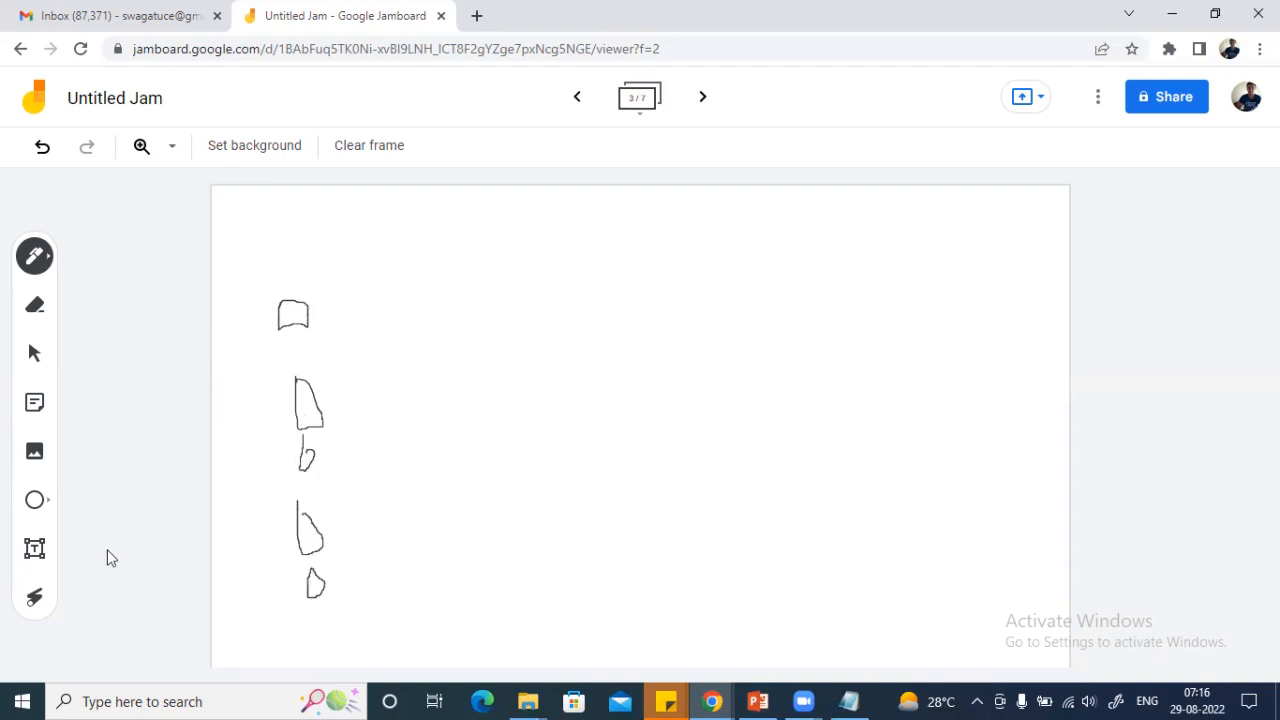
- Draw lines from the source boxes to a new box labelled "Synapse Pipeline"
mouse_move(290, 343)
mouse_down()
mouse_move(339, 394)
mouse_move(336, 420)
mouse_up()
drag(272, 520, 338, 466)
drag(290, 566, 362, 492)
mouse_move(363, 413)
mouse_down()
mouse_move(389, 429)
mouse_move(434, 421)
mouse_up()
drag(366, 477, 436, 448)
mouse_move(340, 433)
mouse_down()
mouse_move(430, 490)
mouse_move(345, 395)
mouse_up()
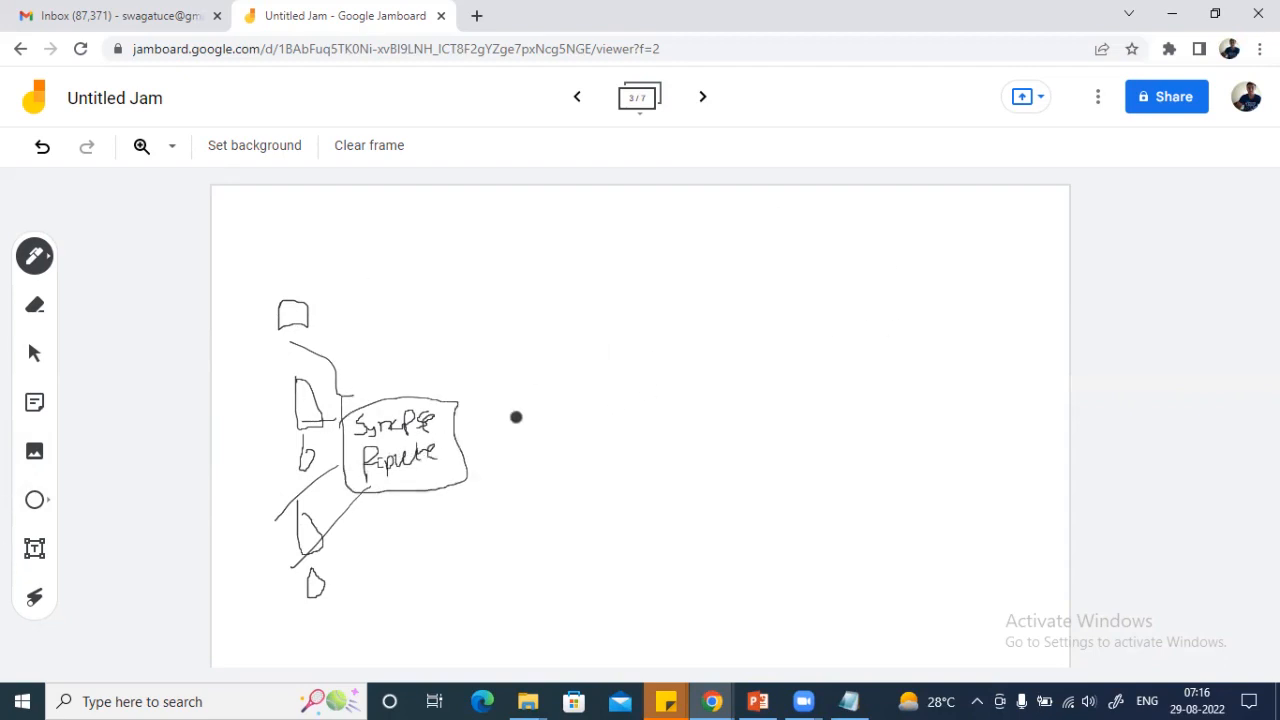
- Draw an arrow after Synapse Pipeline leading to a box labelled "Synapse Data Flow" and underline the label
drag(512, 431, 543, 420)
drag(542, 357, 537, 367)
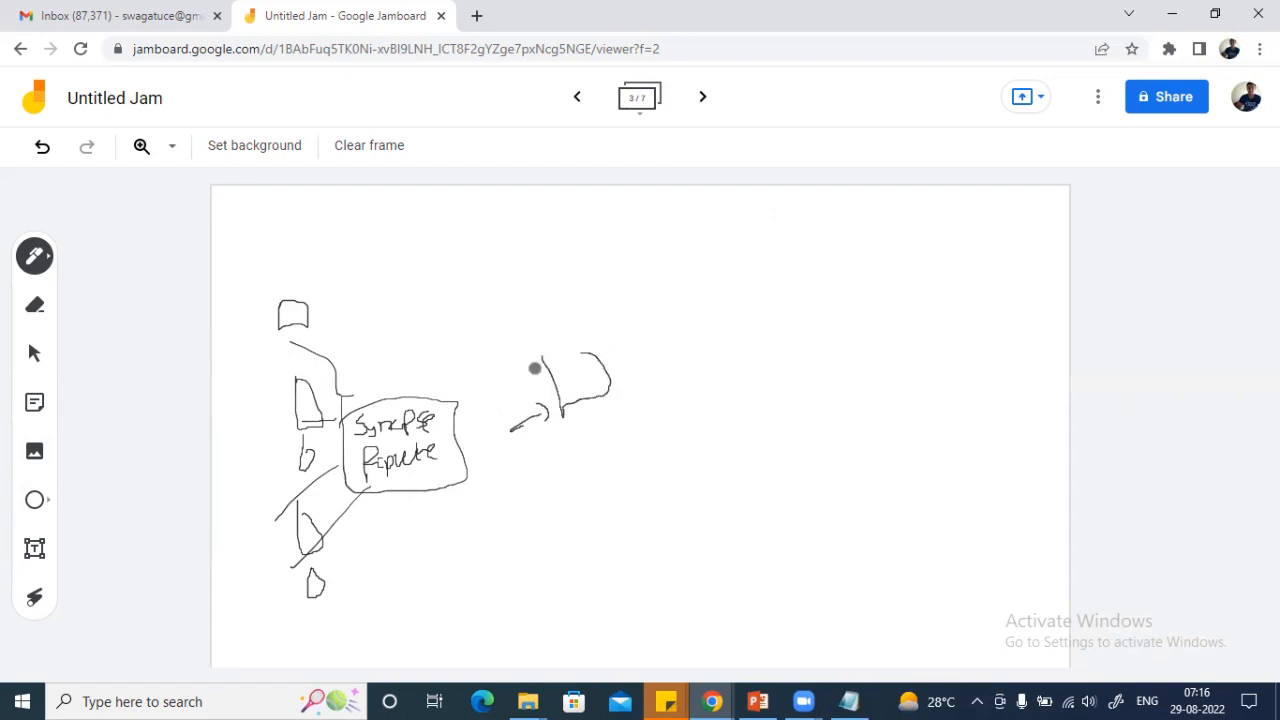
mouse_move(578, 405)
mouse_down()
mouse_move(606, 414)
mouse_move(645, 401)
mouse_up()
mouse_move(578, 445)
mouse_down()
mouse_move(632, 447)
mouse_move(597, 474)
mouse_move(647, 458)
mouse_up()
drag(613, 500, 626, 493)
- Draw an arrow from Synapse Data Flow to a new box with the underlined label "Spark Pool"
mouse_move(622, 387)
mouse_down()
mouse_move(691, 349)
mouse_move(713, 380)
mouse_up()
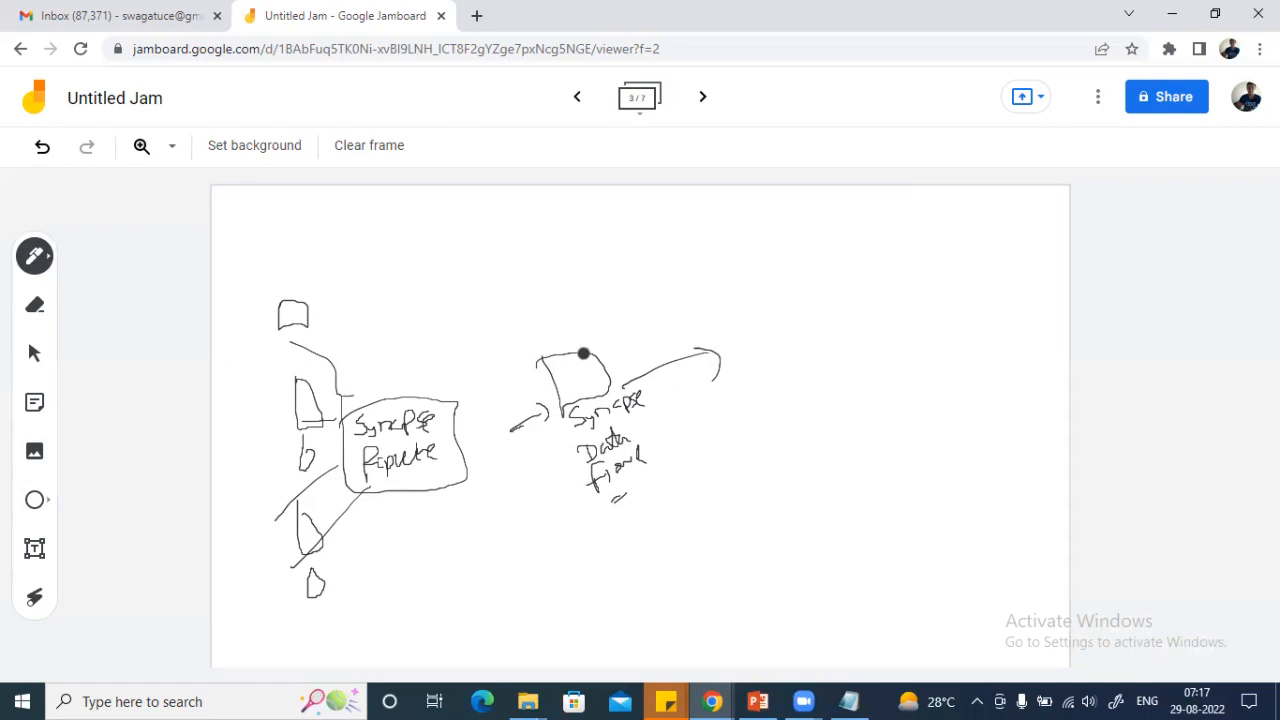
mouse_move(731, 338)
mouse_down()
mouse_move(757, 337)
mouse_move(746, 325)
mouse_up()
mouse_move(748, 370)
mouse_down()
mouse_move(744, 385)
mouse_move(786, 370)
mouse_up()
drag(736, 404, 774, 410)
drag(741, 434, 761, 437)
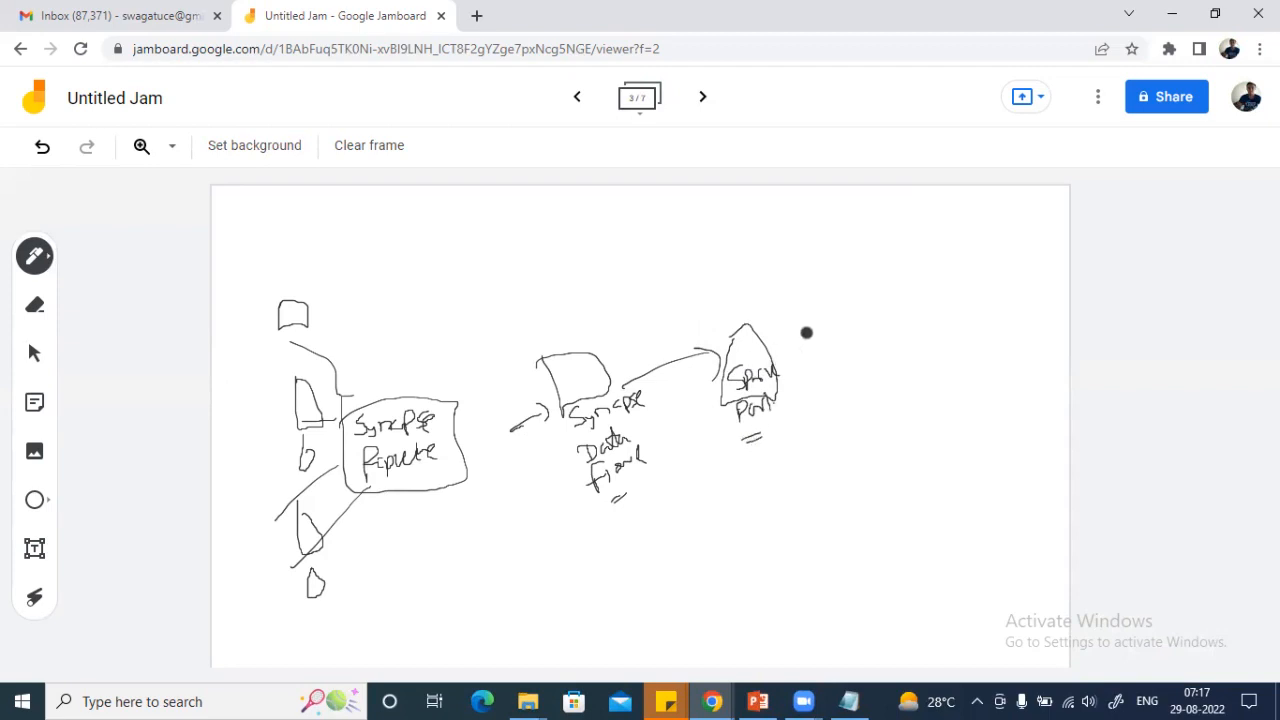
- Draw two more boxes beside Spark Pool and label them "Dedicated" and "Serverless SQL"
mouse_move(805, 318)
mouse_down()
mouse_move(866, 337)
mouse_move(803, 322)
mouse_up()
mouse_move(906, 308)
mouse_down()
mouse_move(930, 346)
mouse_move(962, 344)
mouse_up()
mouse_move(821, 385)
mouse_down()
mouse_move(848, 378)
mouse_move(877, 400)
mouse_move(856, 423)
mouse_up()
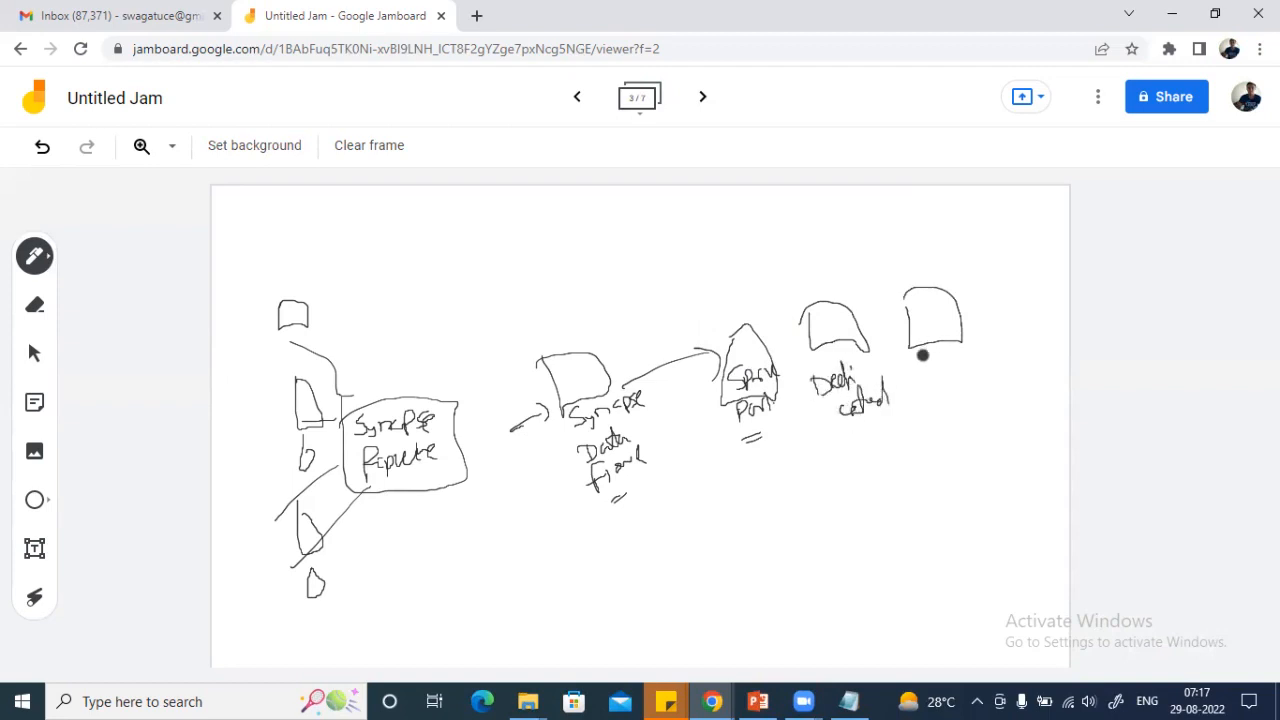
mouse_move(931, 357)
mouse_down()
mouse_move(926, 370)
mouse_move(978, 360)
mouse_move(951, 388)
mouse_move(968, 397)
mouse_up()
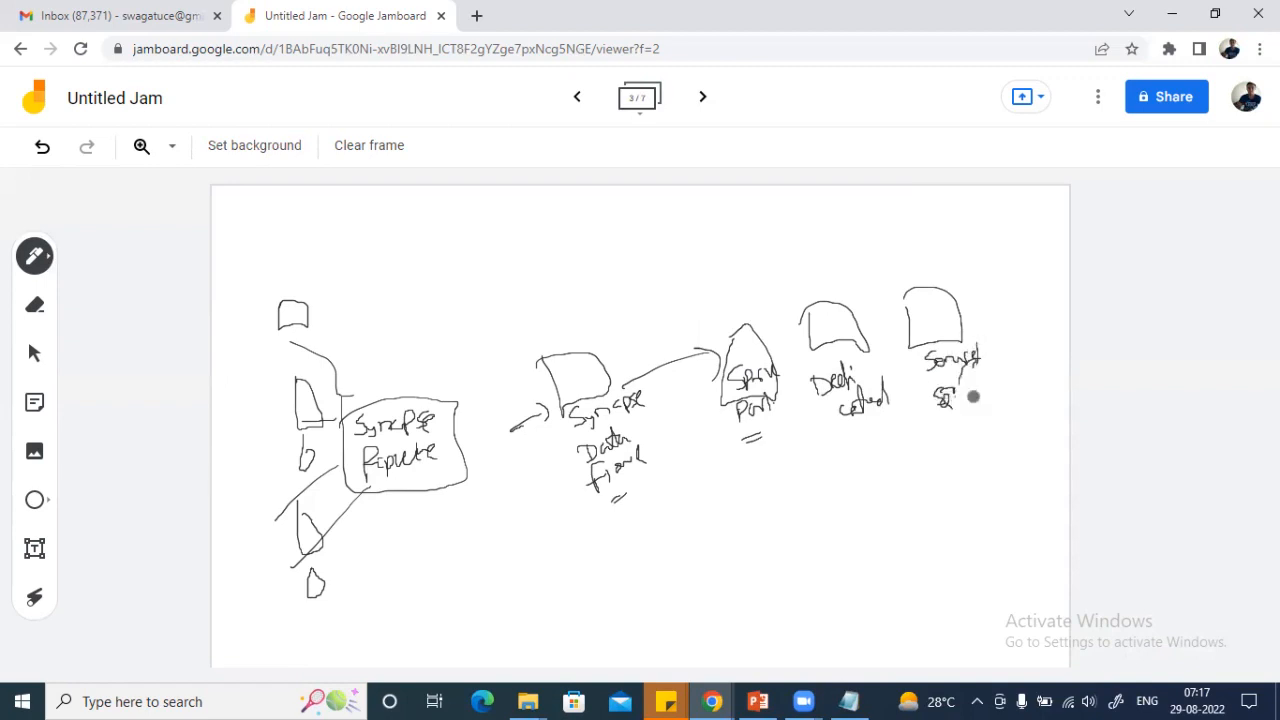
- Draw an "ADLS Gen" box beneath the pools and an arrow from Serverless SQL to a "PBI" box
mouse_move(740, 517)
mouse_down()
mouse_move(741, 484)
mouse_move(760, 520)
mouse_move(815, 482)
mouse_up()
drag(822, 478, 906, 478)
mouse_move(965, 322)
mouse_down()
mouse_move(998, 322)
mouse_move(998, 342)
mouse_move(1024, 316)
mouse_move(1042, 332)
mouse_move(1024, 368)
mouse_up()
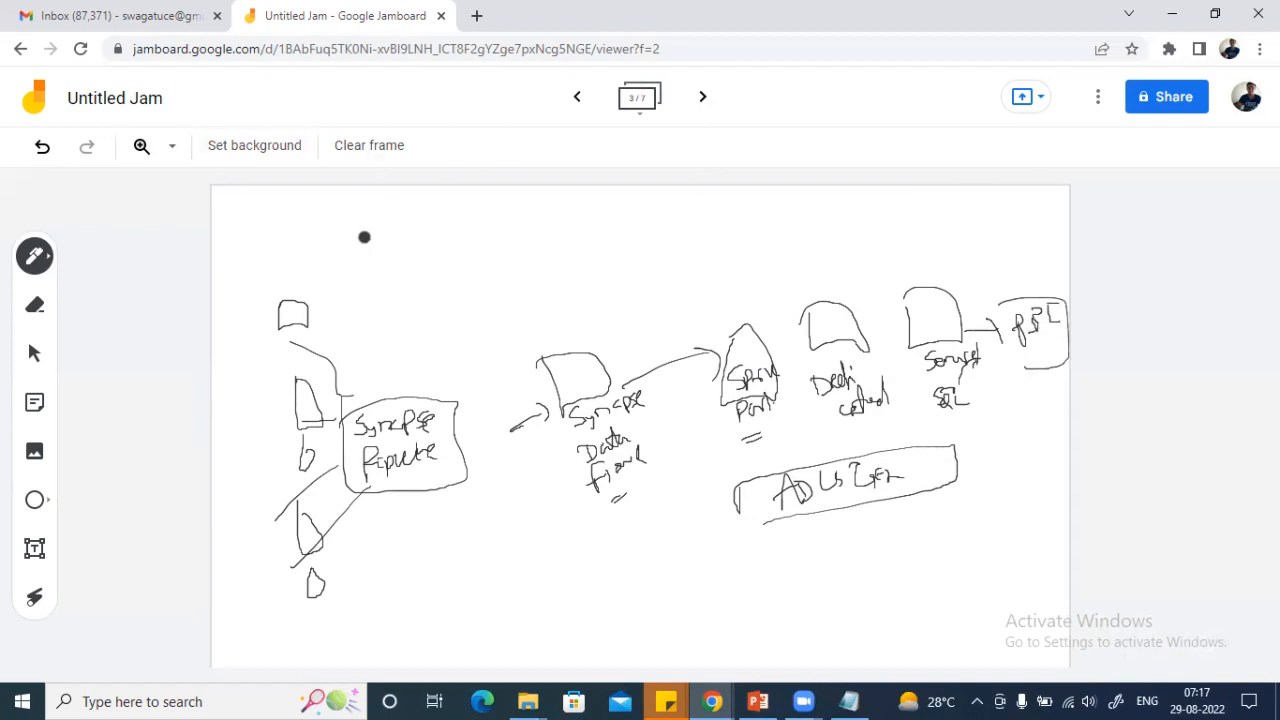
- Write a boxed, underlined "Workspace" label above the sources and enclose the whole diagram in large braces
mouse_move(241, 211)
mouse_down()
mouse_move(397, 229)
mouse_move(256, 230)
mouse_move(372, 209)
mouse_move(345, 250)
mouse_move(360, 228)
mouse_move(395, 222)
mouse_up()
drag(342, 260, 366, 256)
drag(338, 268, 370, 262)
mouse_move(284, 265)
mouse_down()
mouse_move(240, 467)
mouse_move(265, 535)
mouse_up()
mouse_move(1032, 256)
mouse_down()
mouse_move(1055, 475)
mouse_move(1010, 488)
mouse_up()
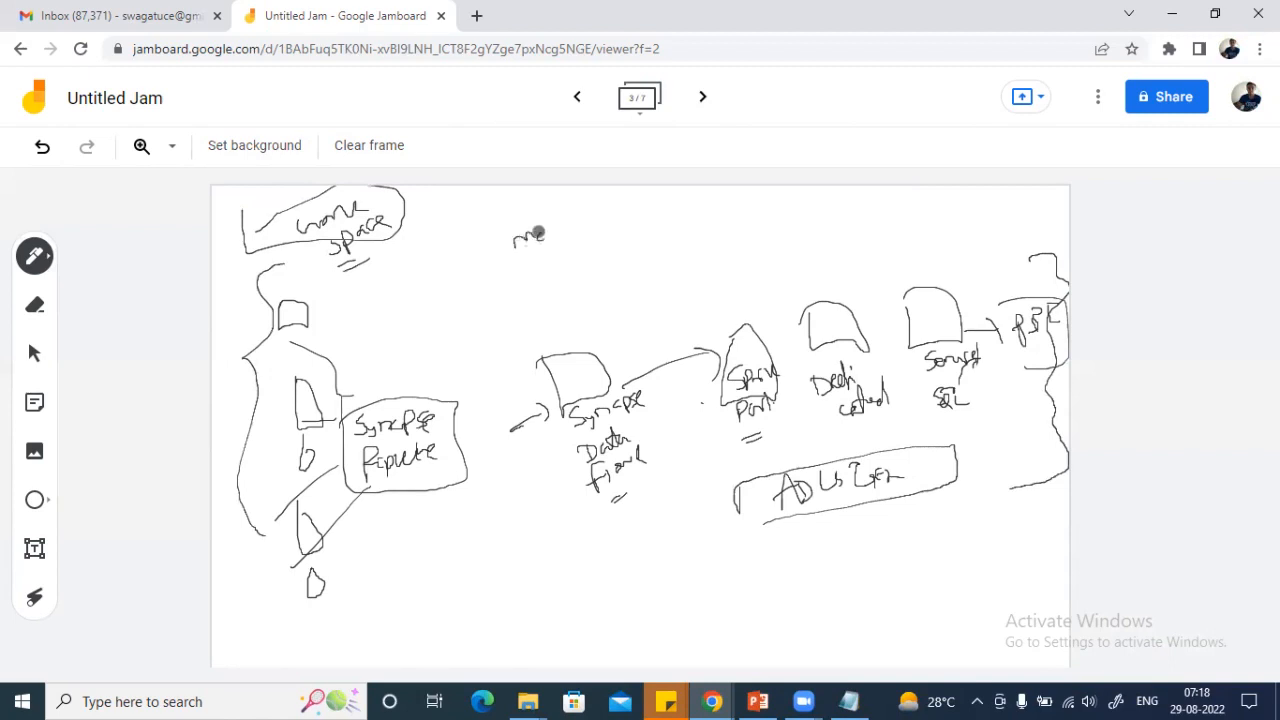
- Write "Monitor" and an underlined "Security" enclosed in braces above the pipeline, and draw an open-topped box beneath it
drag(561, 230, 602, 217)
mouse_move(522, 274)
mouse_down()
mouse_move(533, 282)
mouse_move(586, 257)
mouse_move(563, 286)
mouse_move(574, 292)
mouse_up()
drag(490, 240, 491, 304)
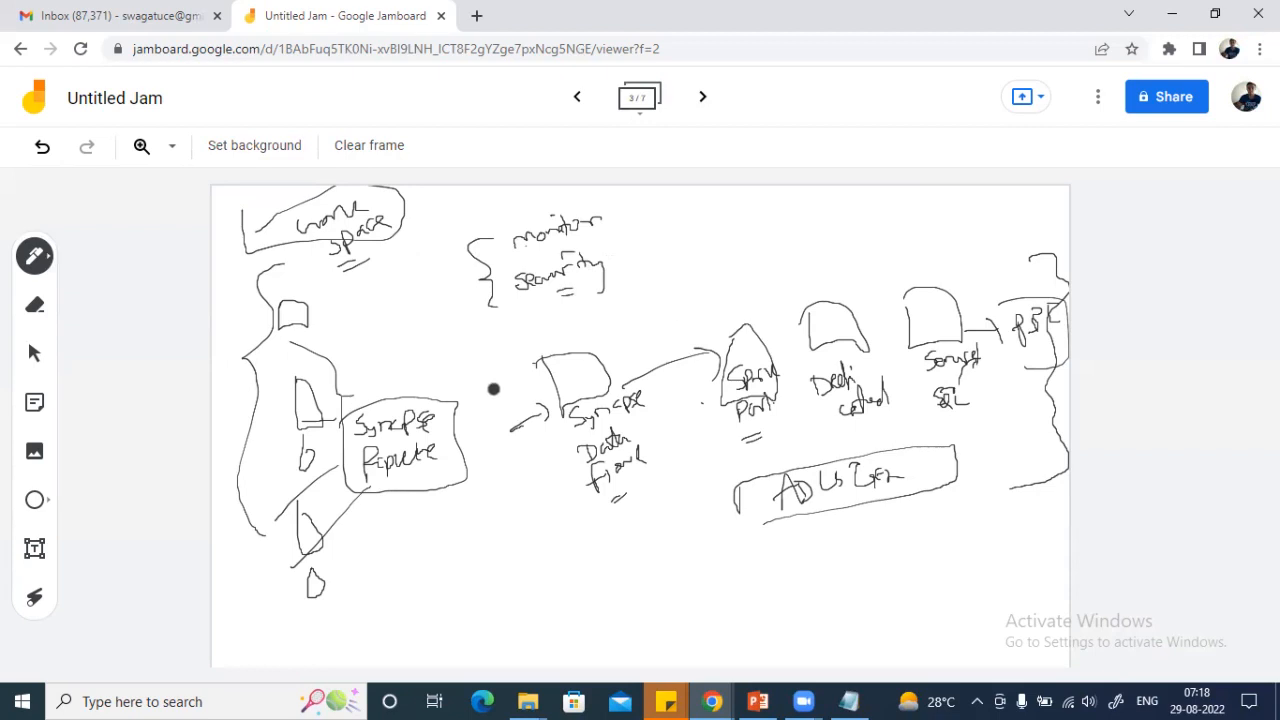
drag(610, 203, 632, 298)
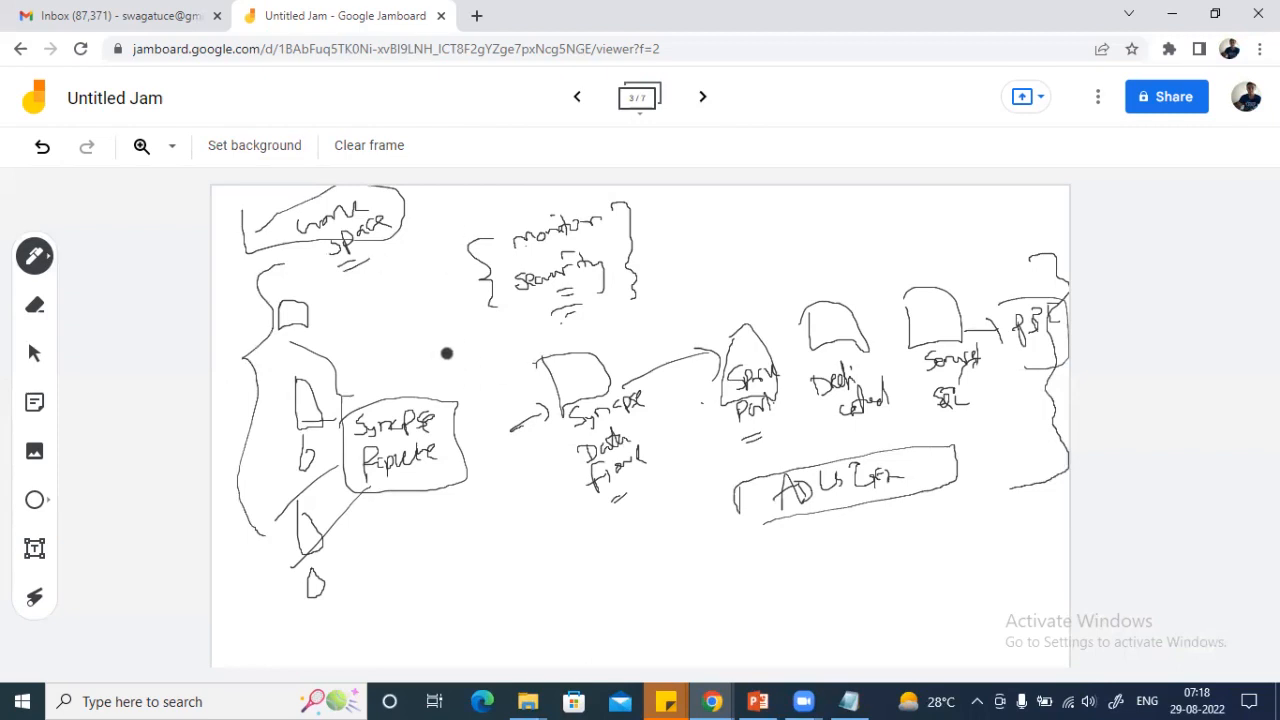
mouse_move(442, 507)
mouse_down()
mouse_move(431, 597)
mouse_move(565, 531)
mouse_up()
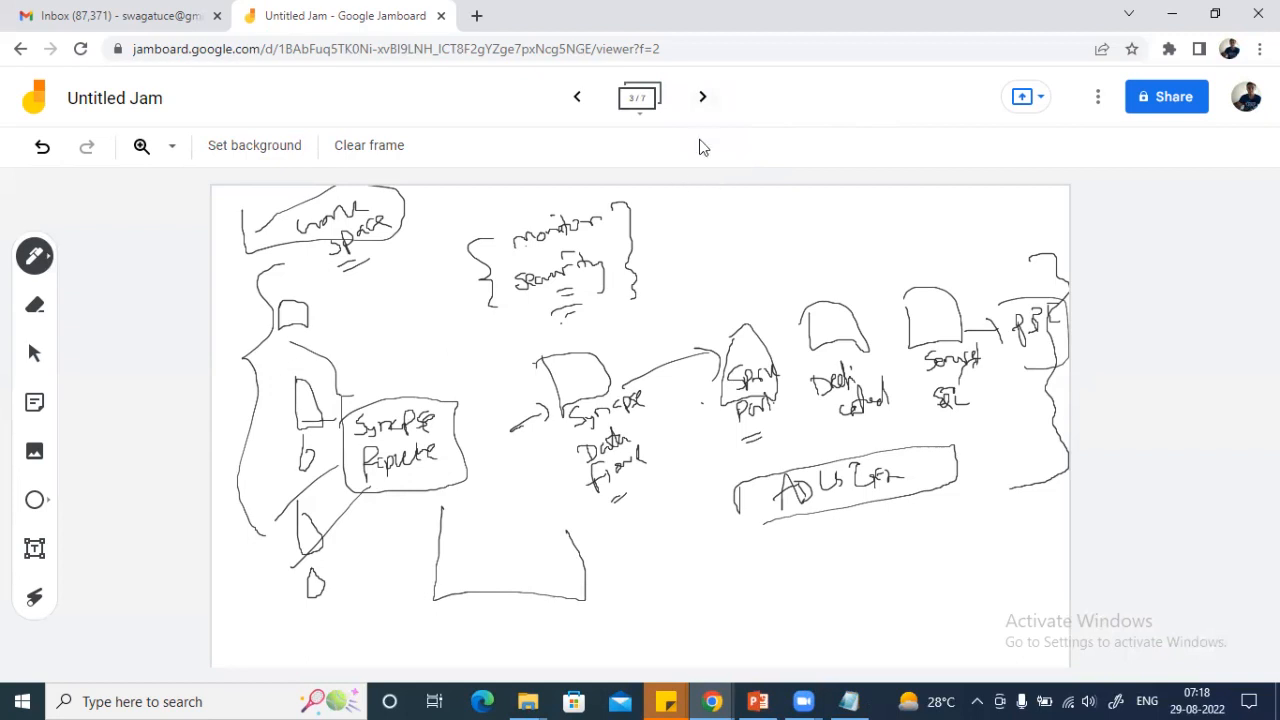
- On the next blank frame, write a circled, underlined "BQ" with an arrow to an underlined "GCP"
click(704, 104)
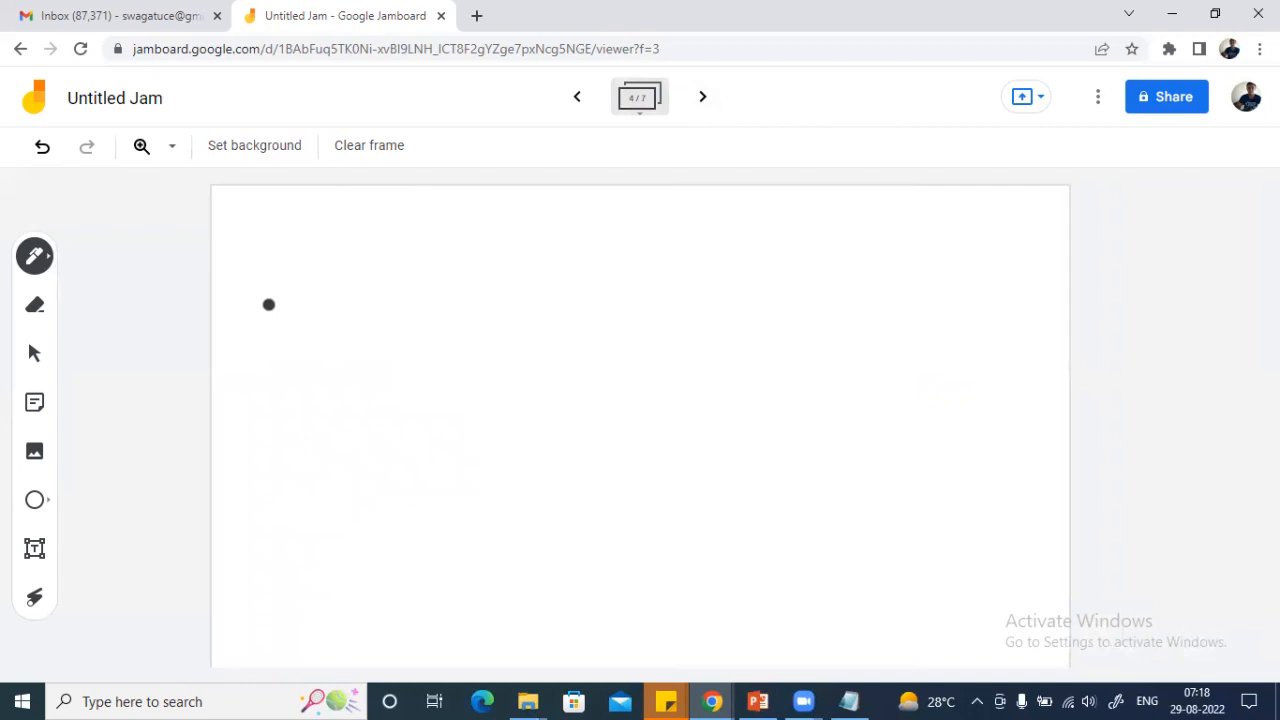
mouse_move(269, 298)
mouse_down()
mouse_move(274, 319)
mouse_move(300, 331)
mouse_move(306, 283)
mouse_move(244, 288)
mouse_move(349, 289)
mouse_move(357, 274)
mouse_move(403, 266)
mouse_move(413, 283)
mouse_move(398, 298)
mouse_up()
drag(383, 308, 400, 304)
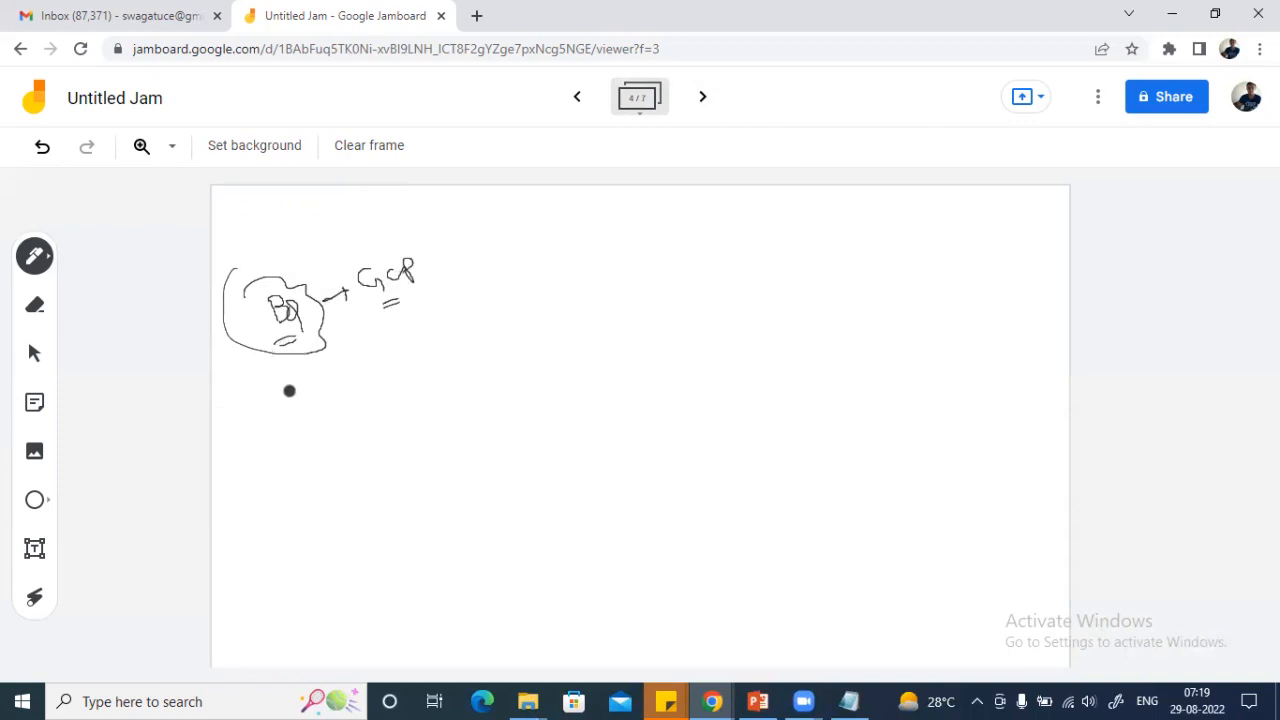
- Below BQ, write Redshift with an arrow to AWS, and an underlined Snowflake with a trailing arrow, adding a lead-in arrow before each
mouse_move(283, 391)
mouse_down()
mouse_move(294, 397)
mouse_move(331, 363)
mouse_move(349, 371)
mouse_move(389, 349)
mouse_move(390, 364)
mouse_move(446, 342)
mouse_up()
mouse_move(281, 436)
mouse_down()
mouse_move(275, 446)
mouse_move(334, 451)
mouse_move(380, 425)
mouse_up()
drag(290, 482, 318, 472)
drag(294, 492, 328, 482)
drag(250, 460, 274, 466)
drag(228, 400, 264, 410)
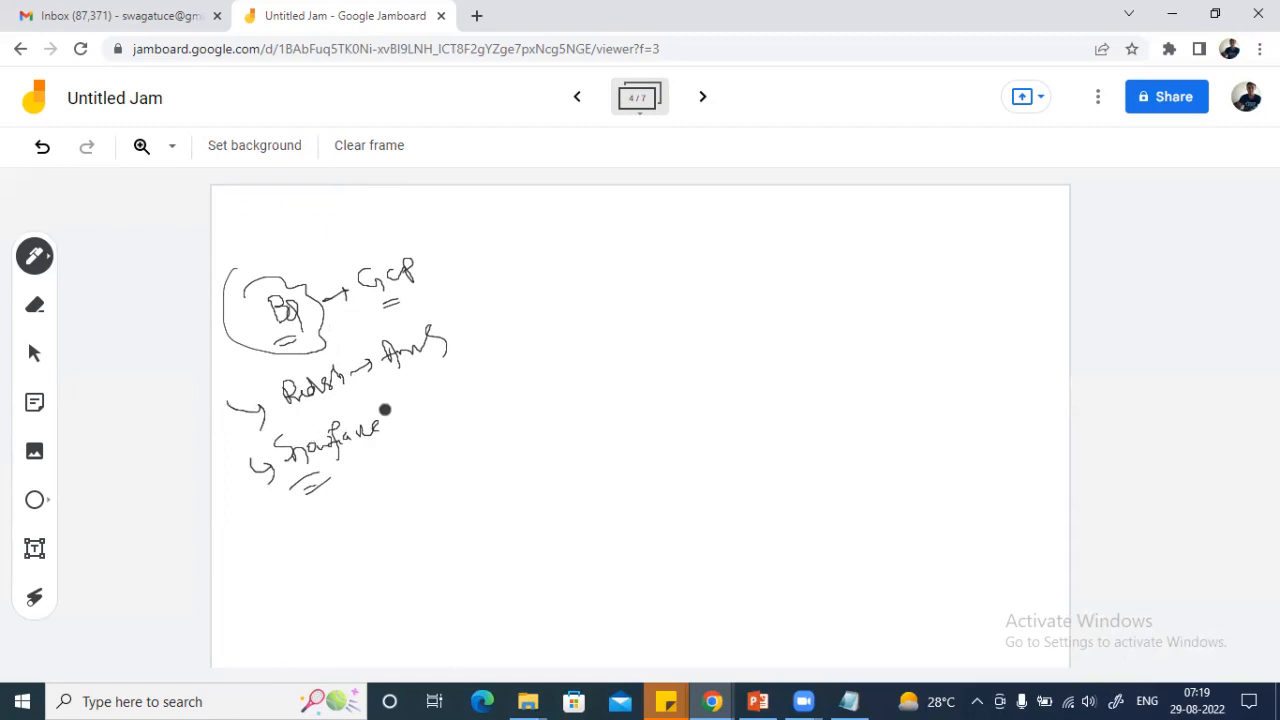
drag(400, 419, 424, 410)
drag(352, 464, 384, 452)
drag(356, 472, 388, 462)
- Draw a large closing bracket beside the warehouse list and write an underlined "Synapse" above it
mouse_move(452, 245)
mouse_down()
mouse_move(529, 357)
mouse_move(484, 403)
mouse_up()
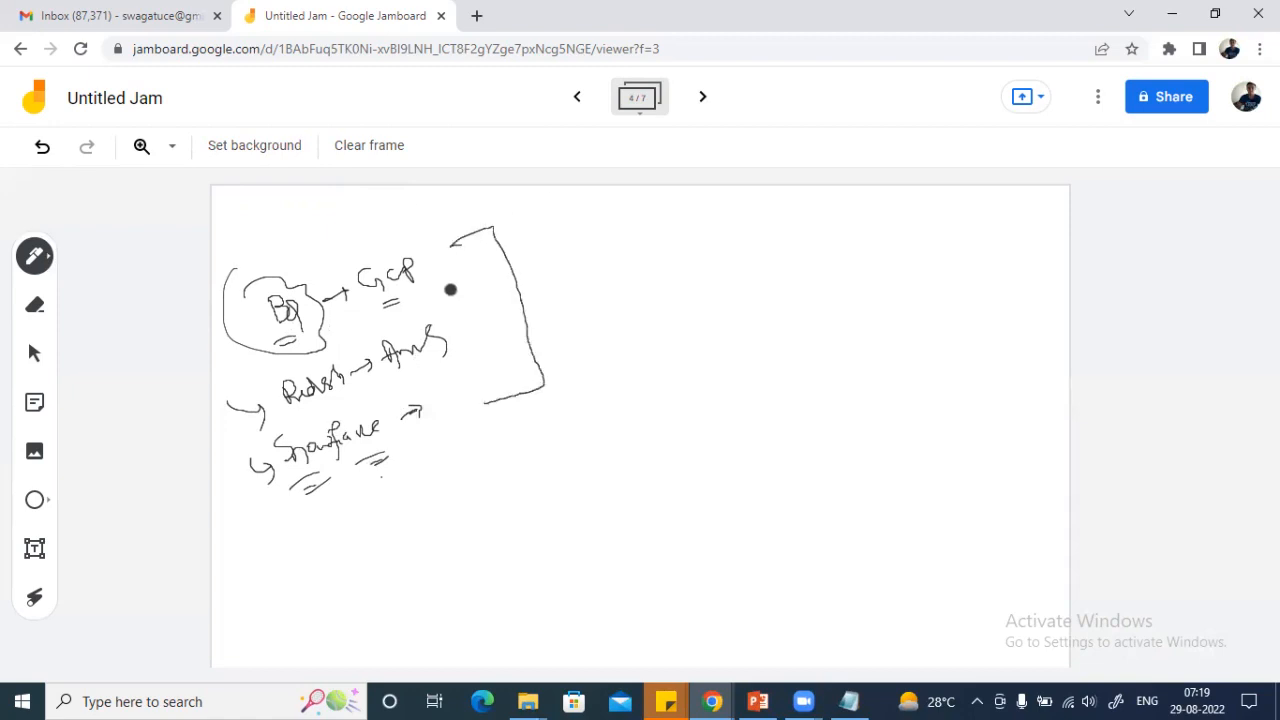
mouse_move(309, 205)
mouse_down()
mouse_move(330, 232)
mouse_move(361, 220)
mouse_move(366, 200)
mouse_move(398, 194)
mouse_up()
drag(328, 268, 375, 250)
drag(342, 276, 374, 264)
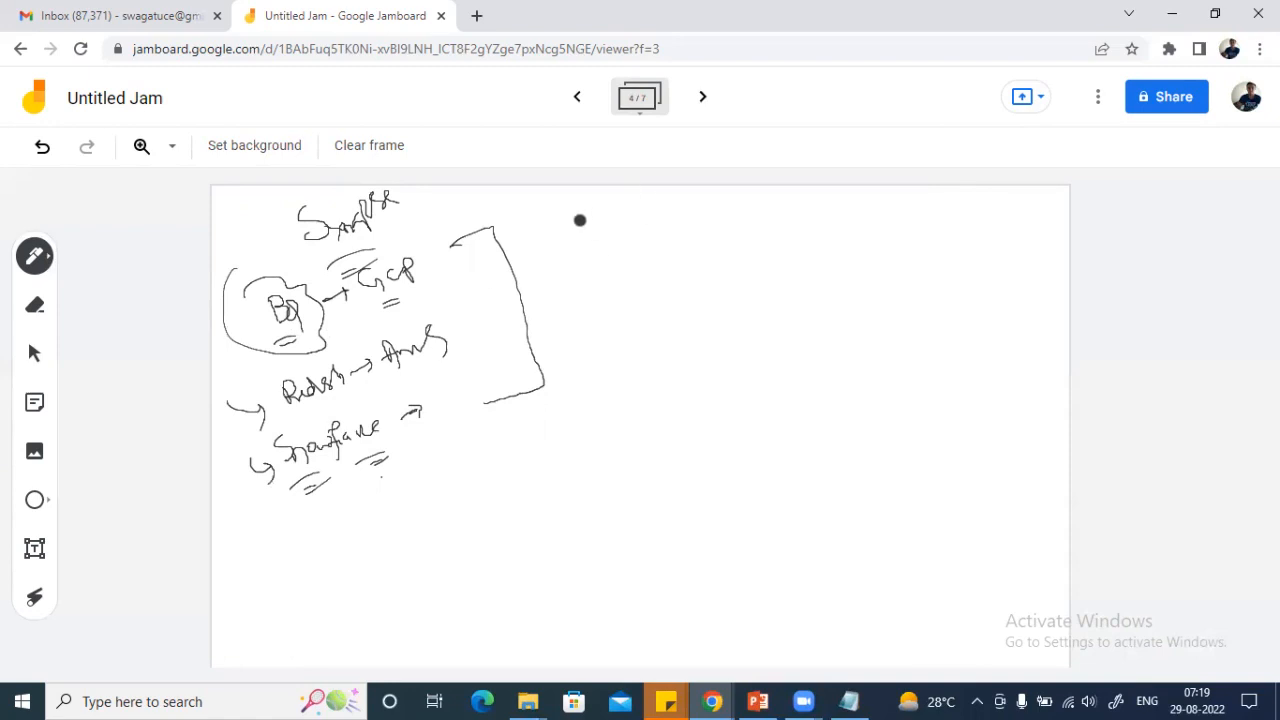
- Switch to the Azure Synapse_utube presentation in PowerPoint and show the "Create synapse workspace" slide
mouse_move(712, 700)
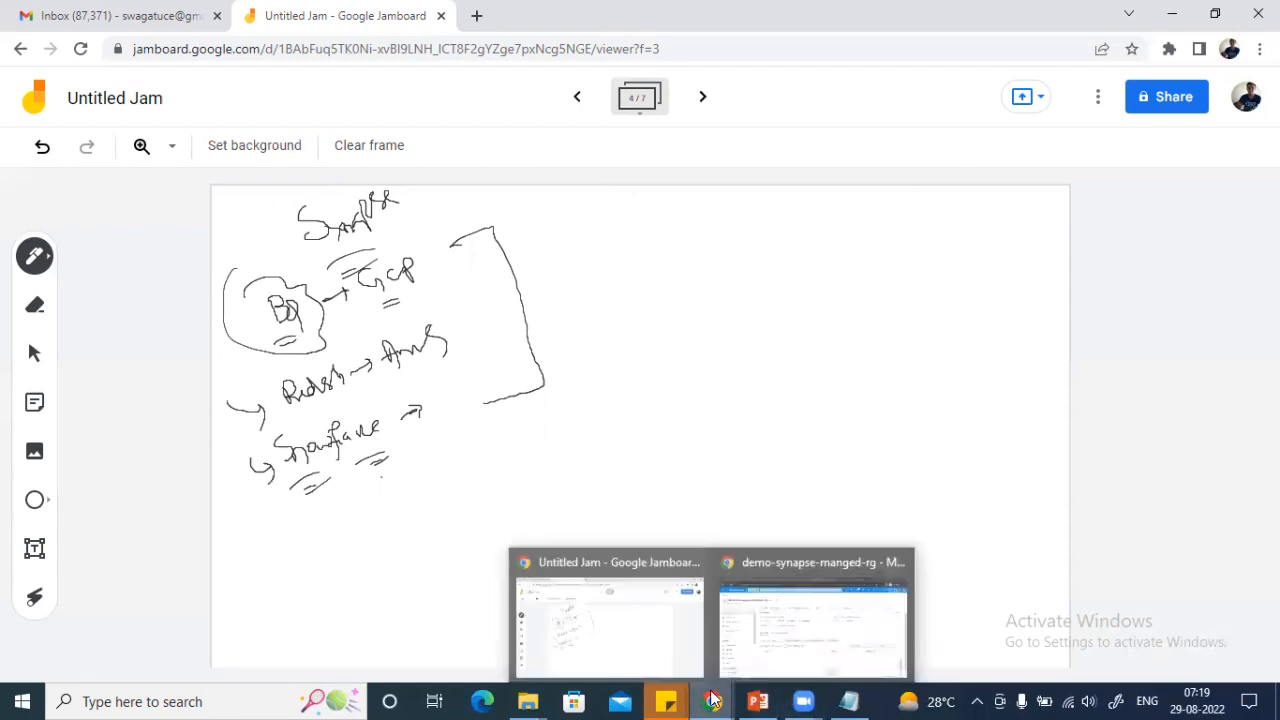
click(758, 652)
click(762, 699)
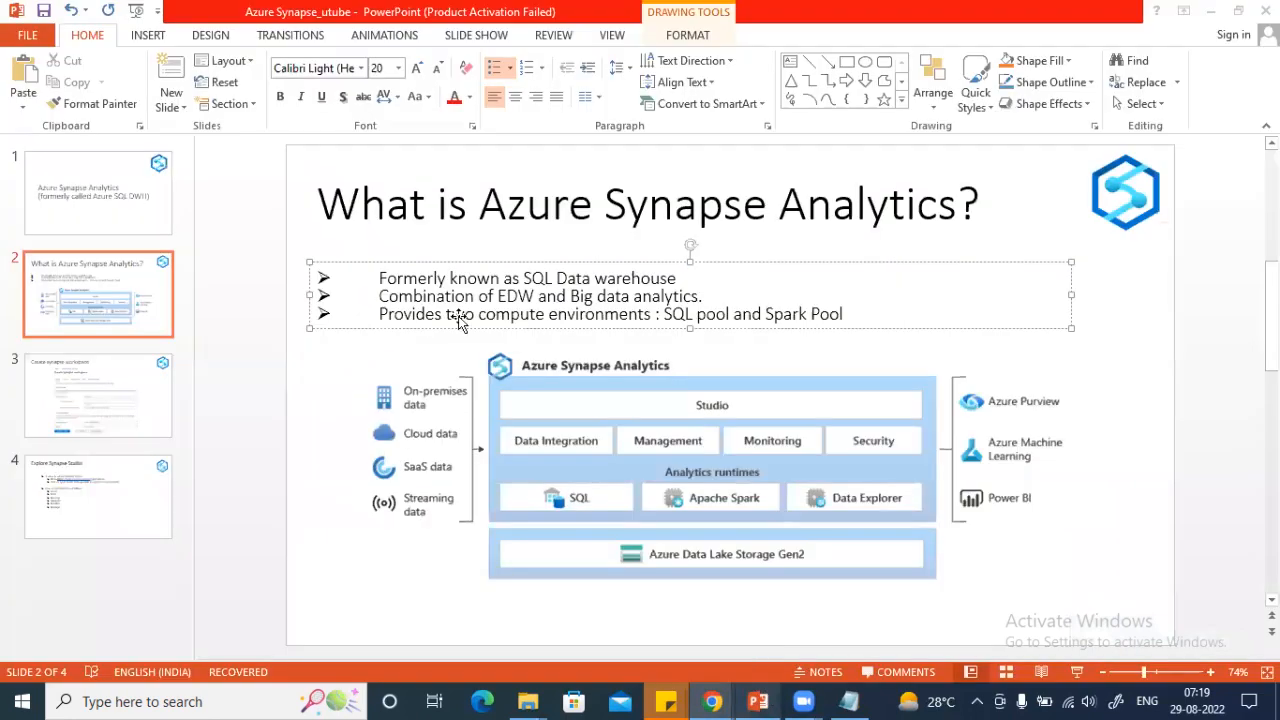
click(137, 383)
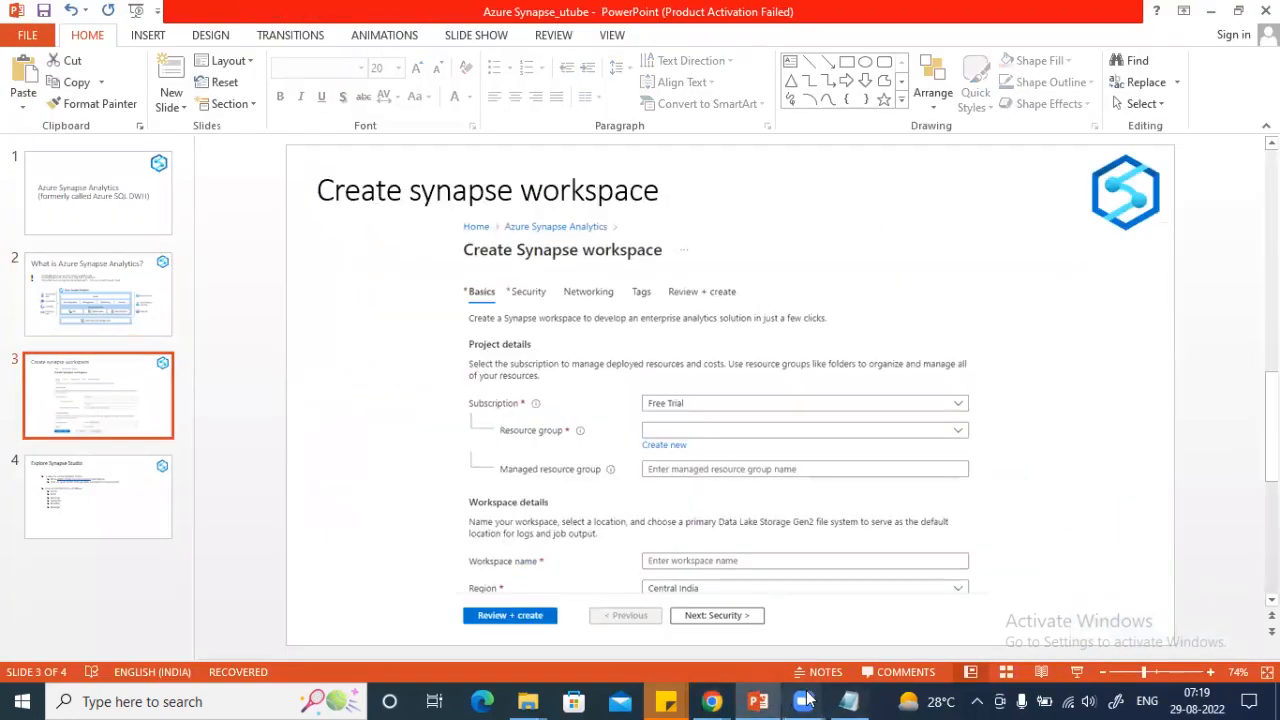
- Switch to the Azure portal in Chrome and look over the resource groups list and the demo-synapse-ws422 workspace overview
mouse_move(712, 700)
click(785, 615)
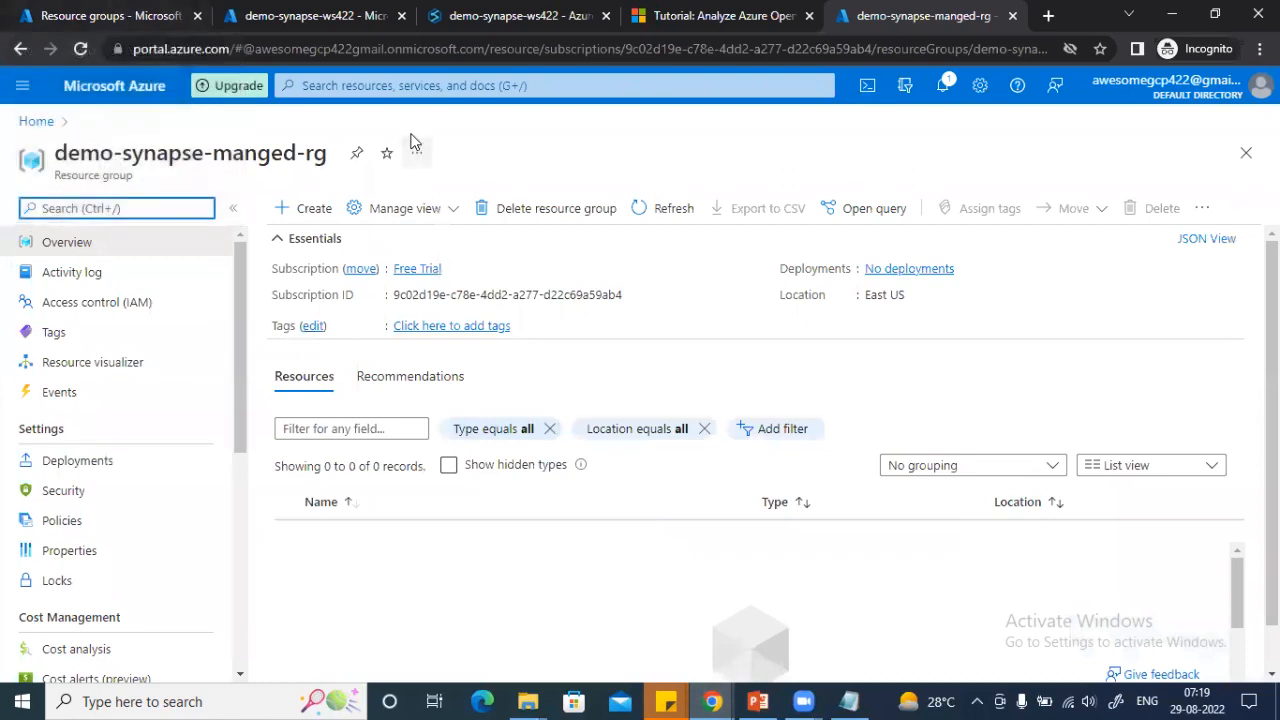
click(98, 22)
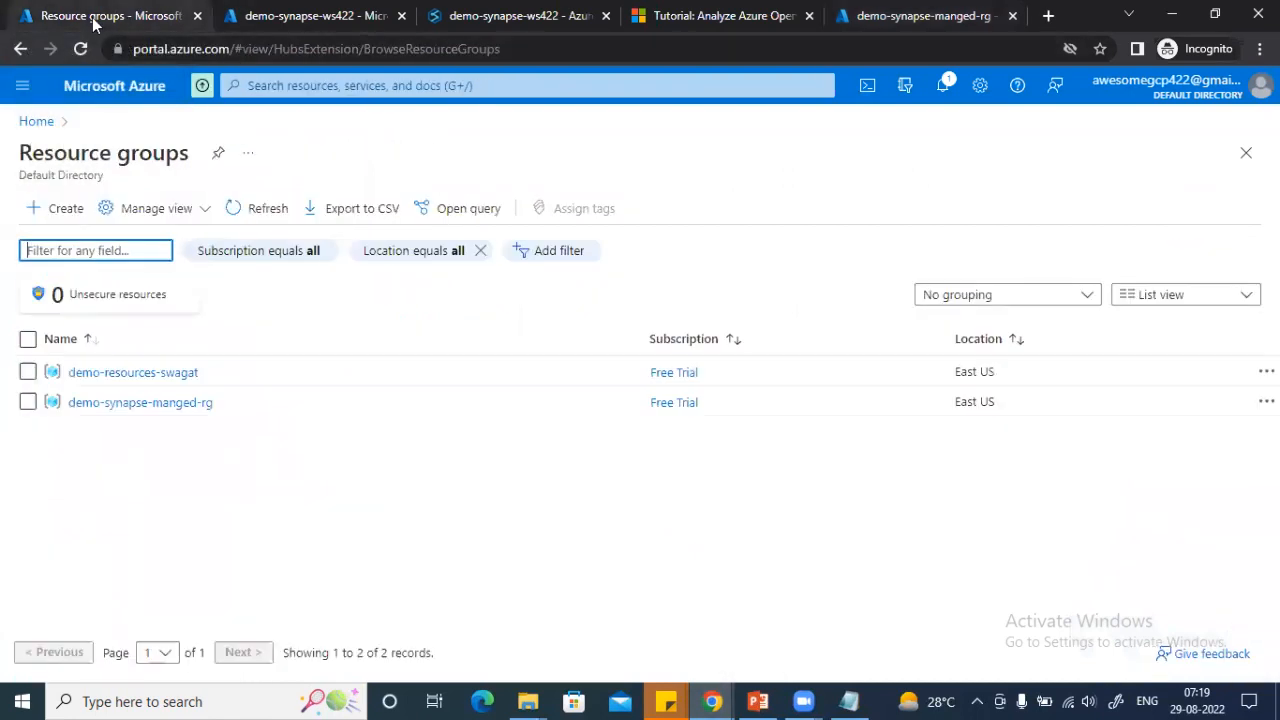
click(276, 34)
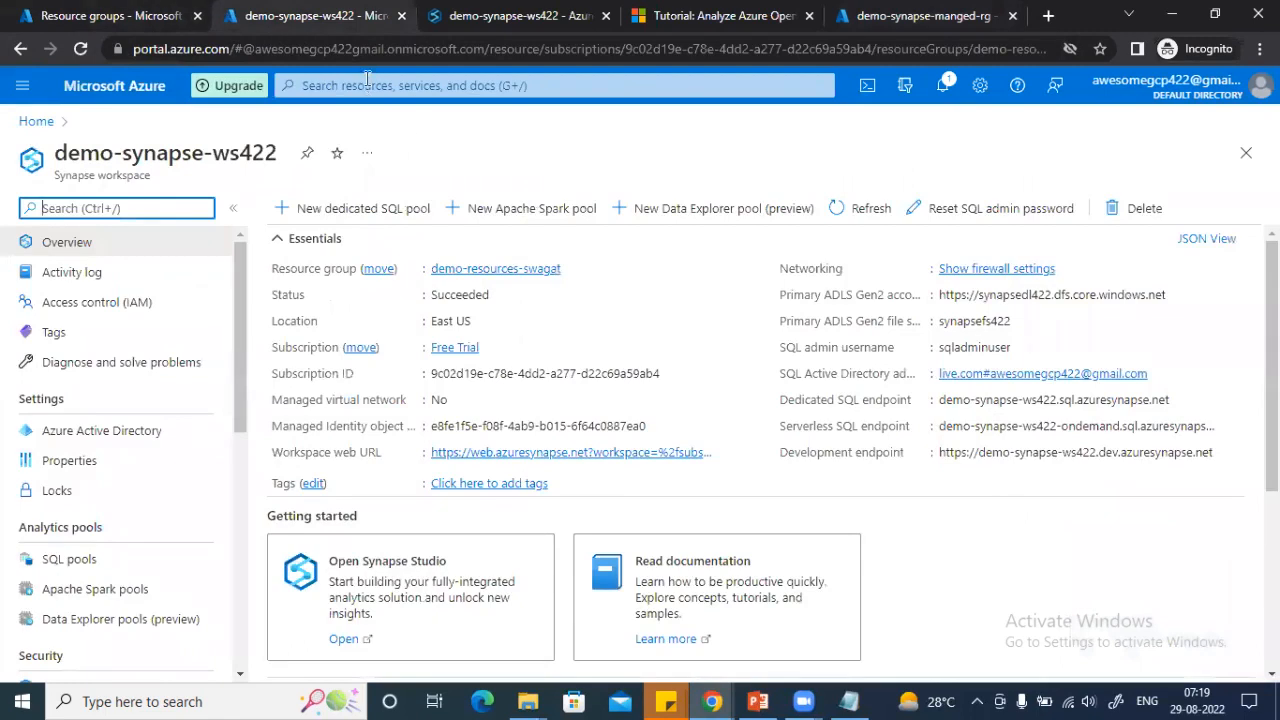
- Go to the Azure Synapse Analytics service from the resource groups page and start creating a new Synapse workspace
click(110, 20)
click(438, 85)
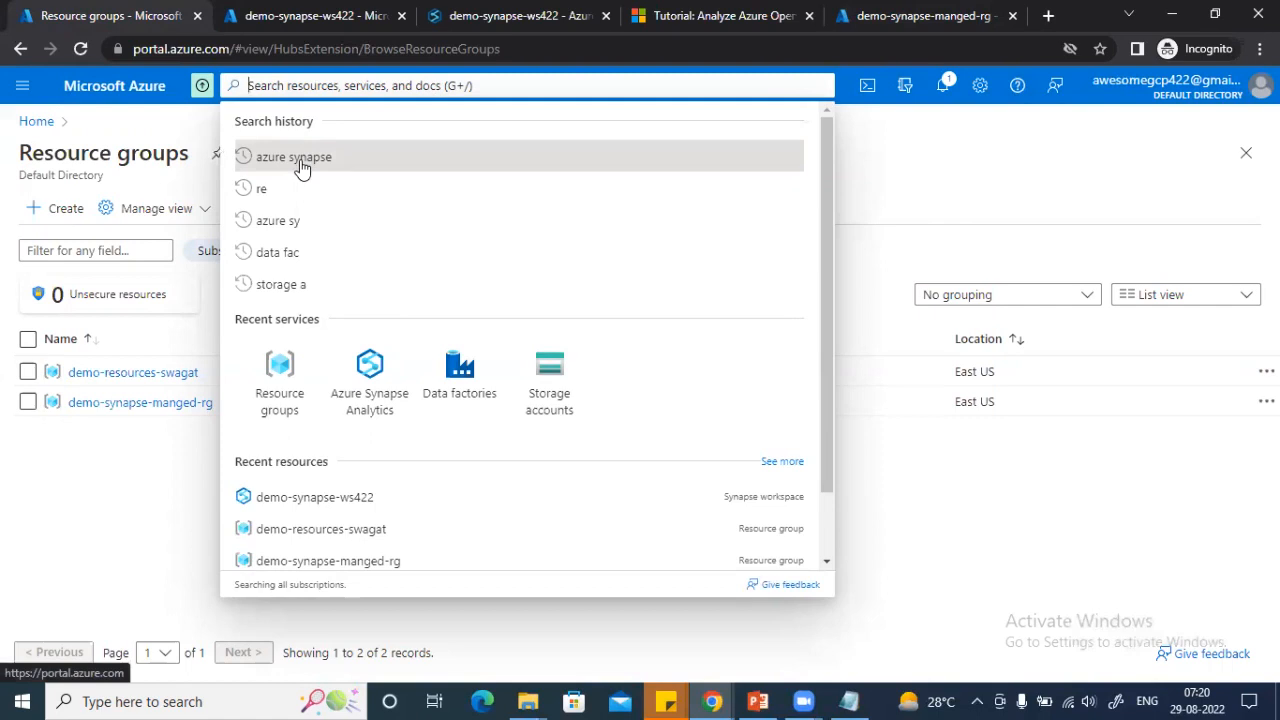
click(387, 410)
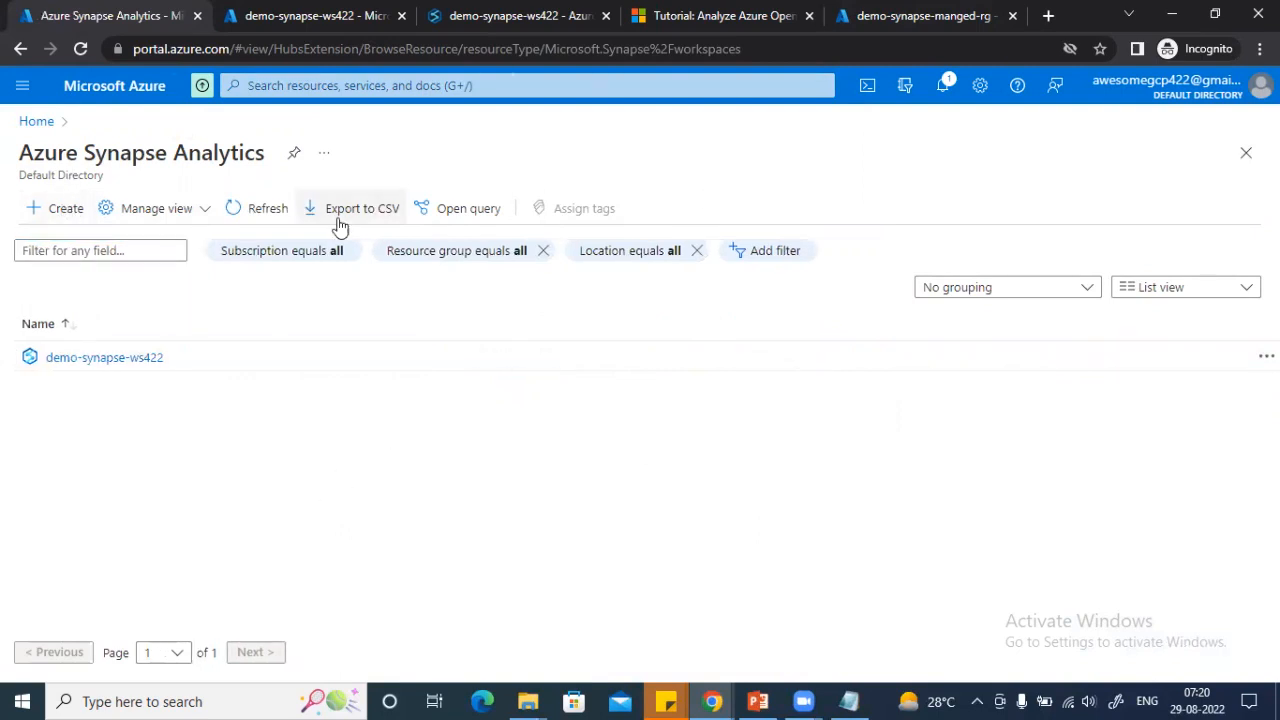
click(65, 209)
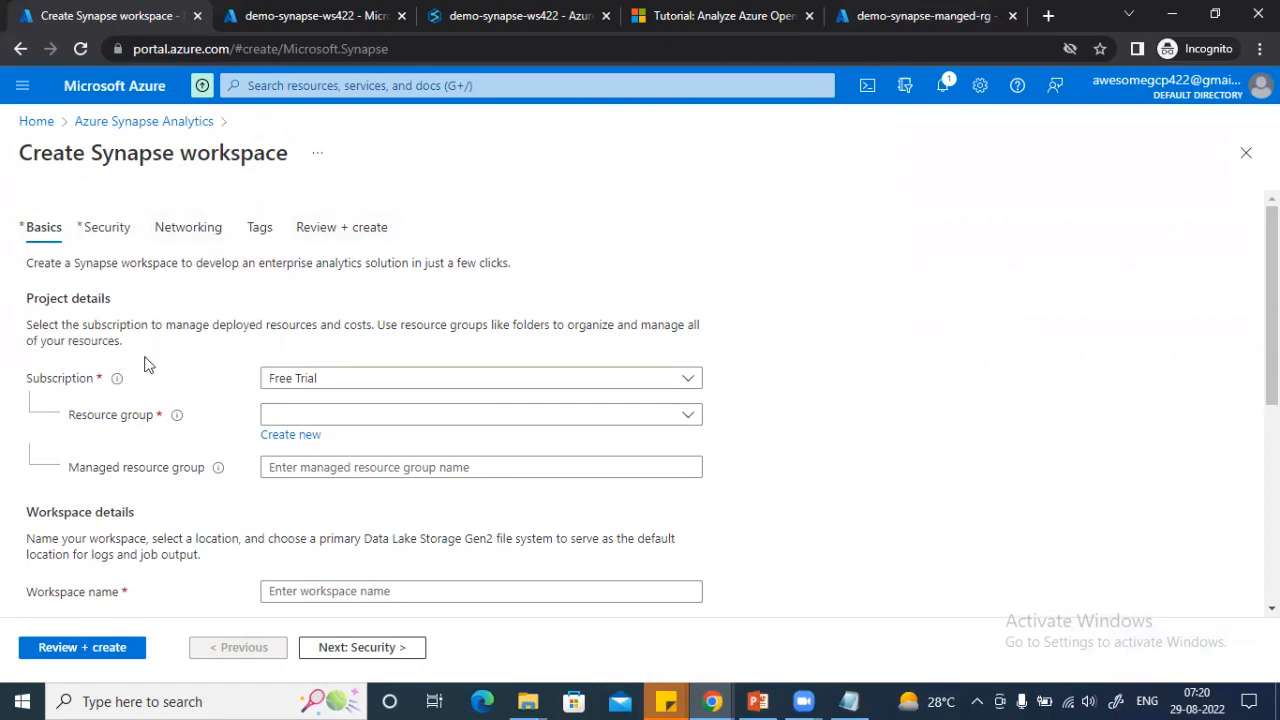
- Look through the workspace's Basics form and examine the available subscription choices without changing the selection
scroll(165, 347, down, 4)
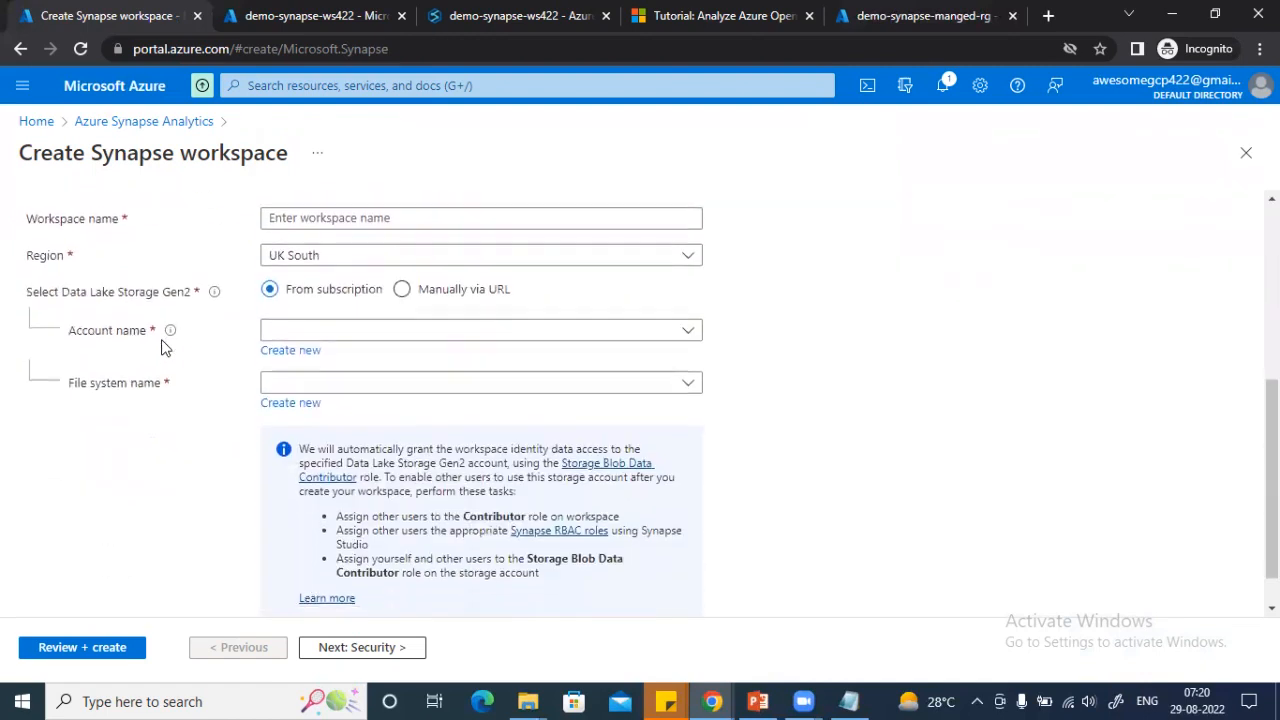
scroll(169, 352, up, 4)
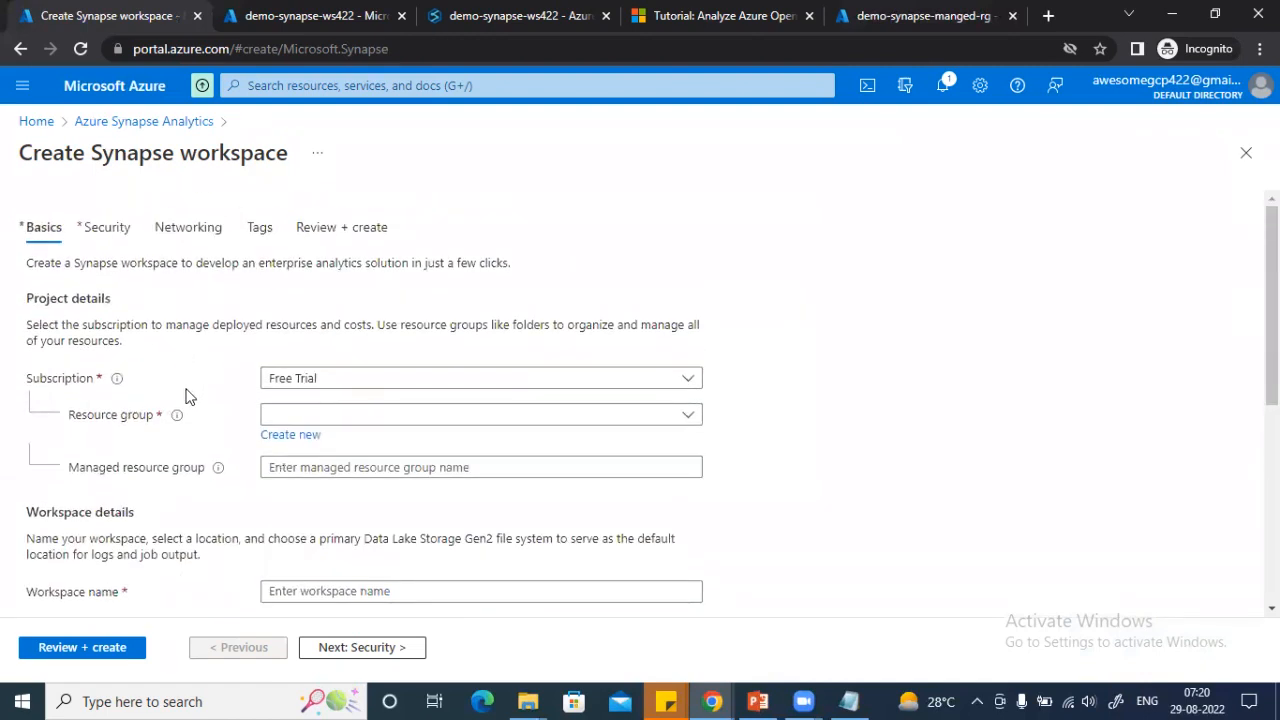
click(333, 386)
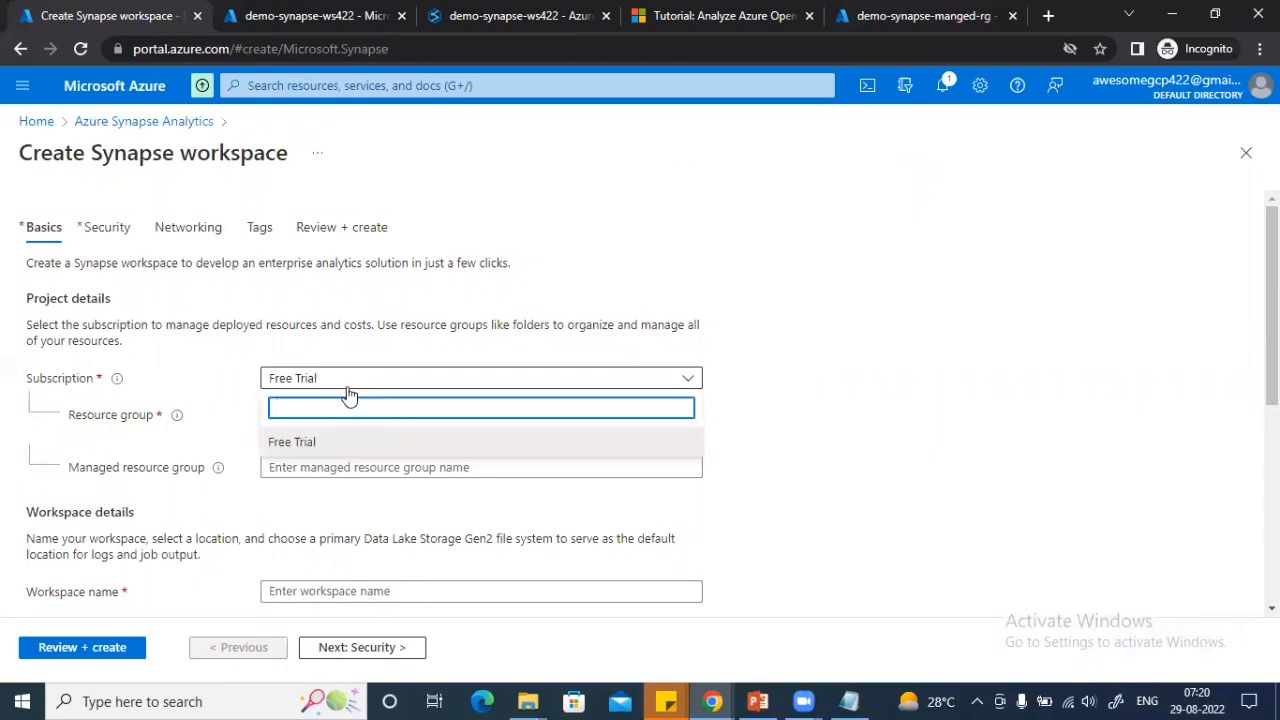
click(218, 352)
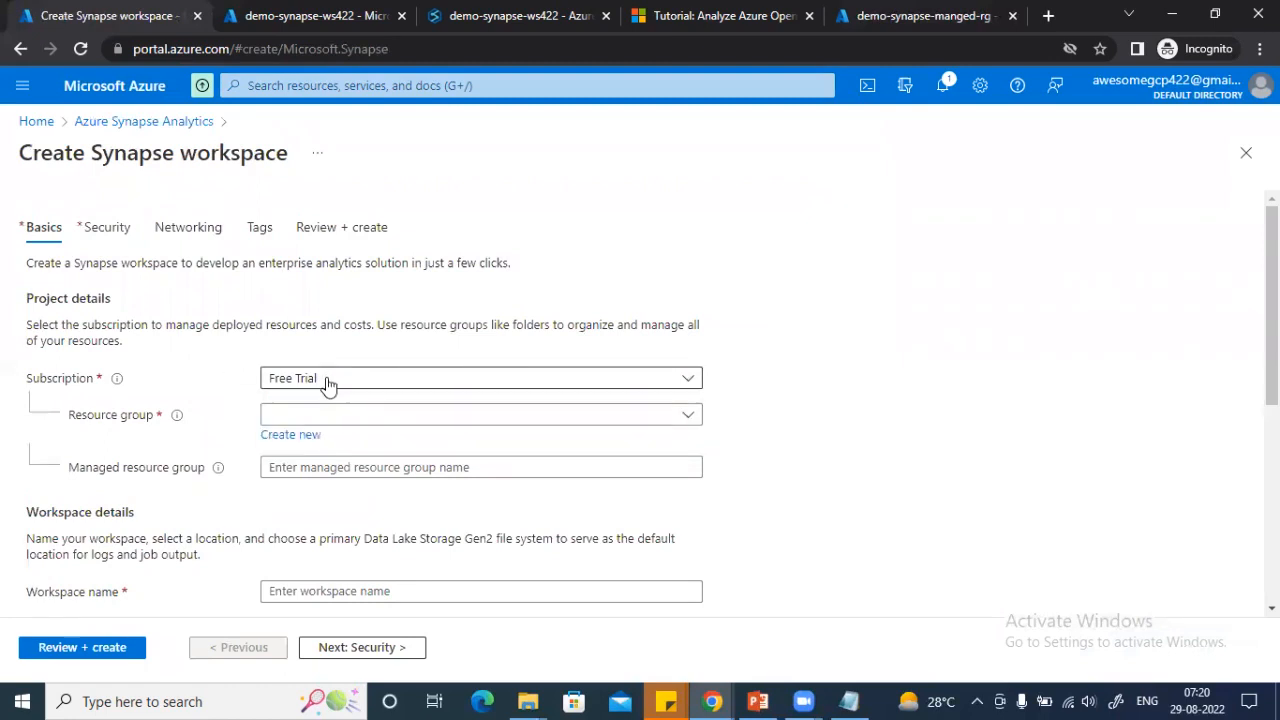
click(325, 386)
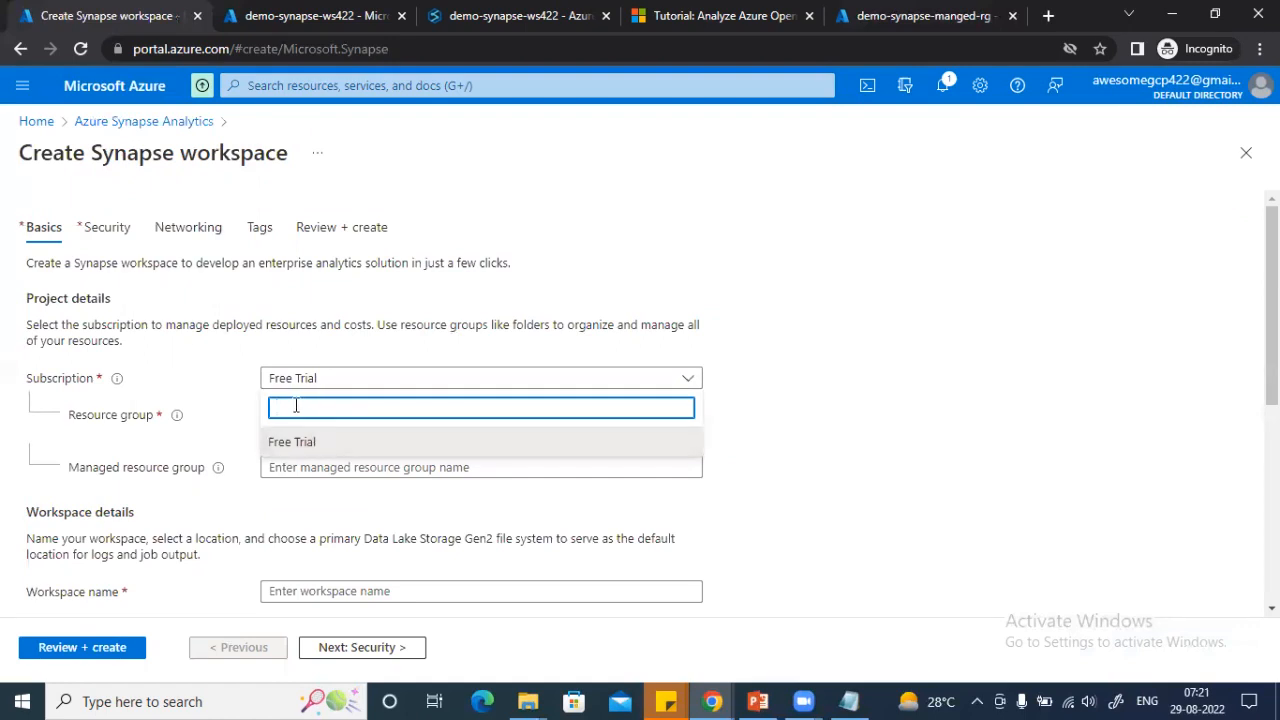
click(195, 375)
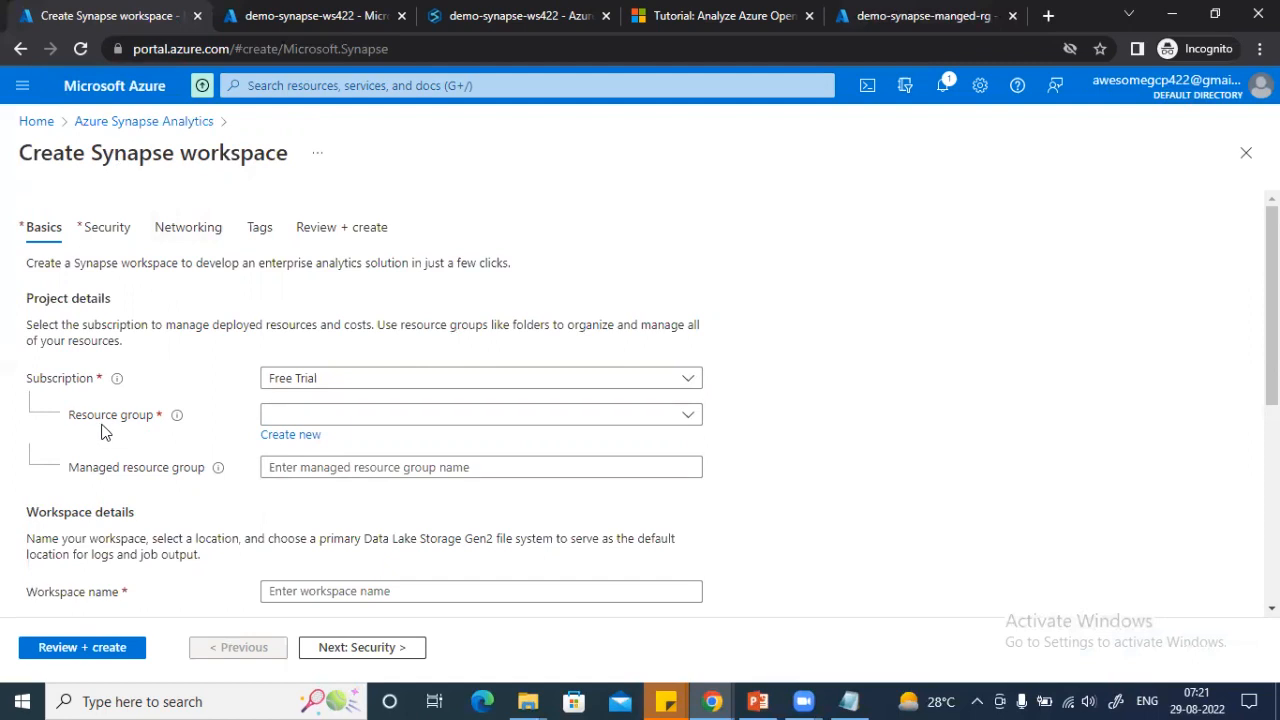
- Select the existing demo-resources group as the workspace's resource group, then view and cancel the new resource group prompt
click(278, 415)
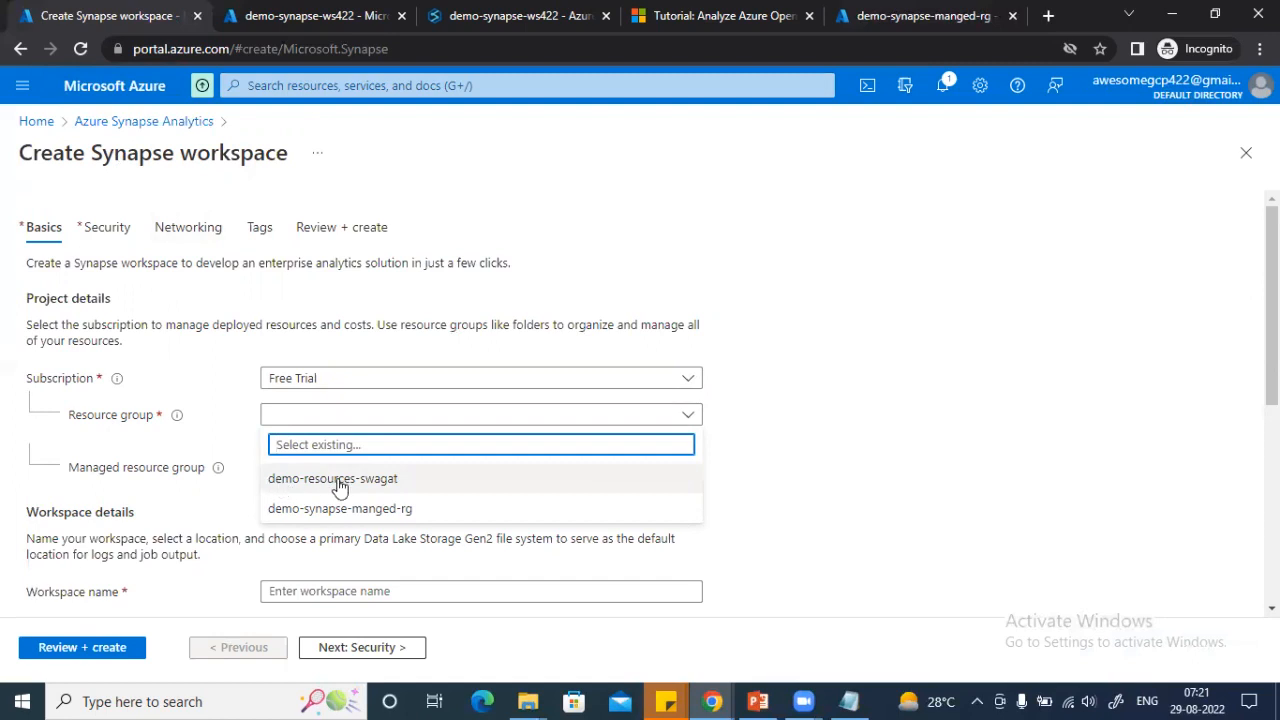
click(340, 479)
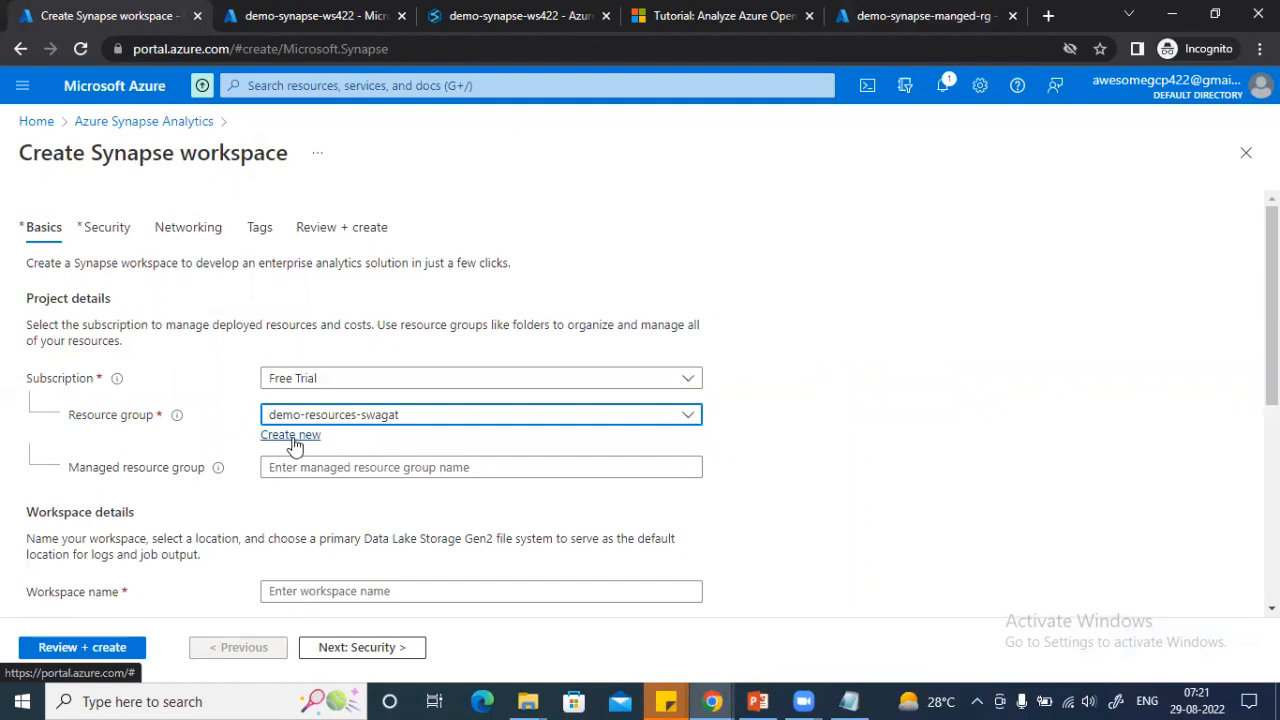
click(292, 436)
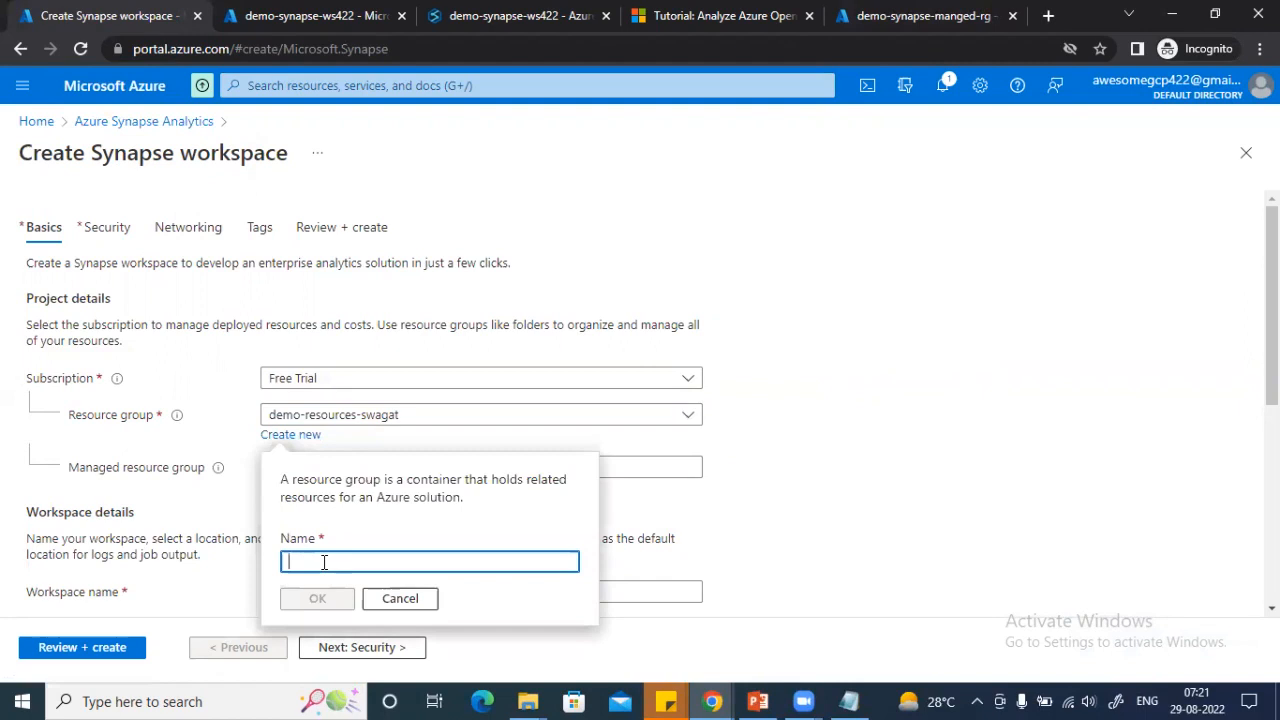
click(385, 597)
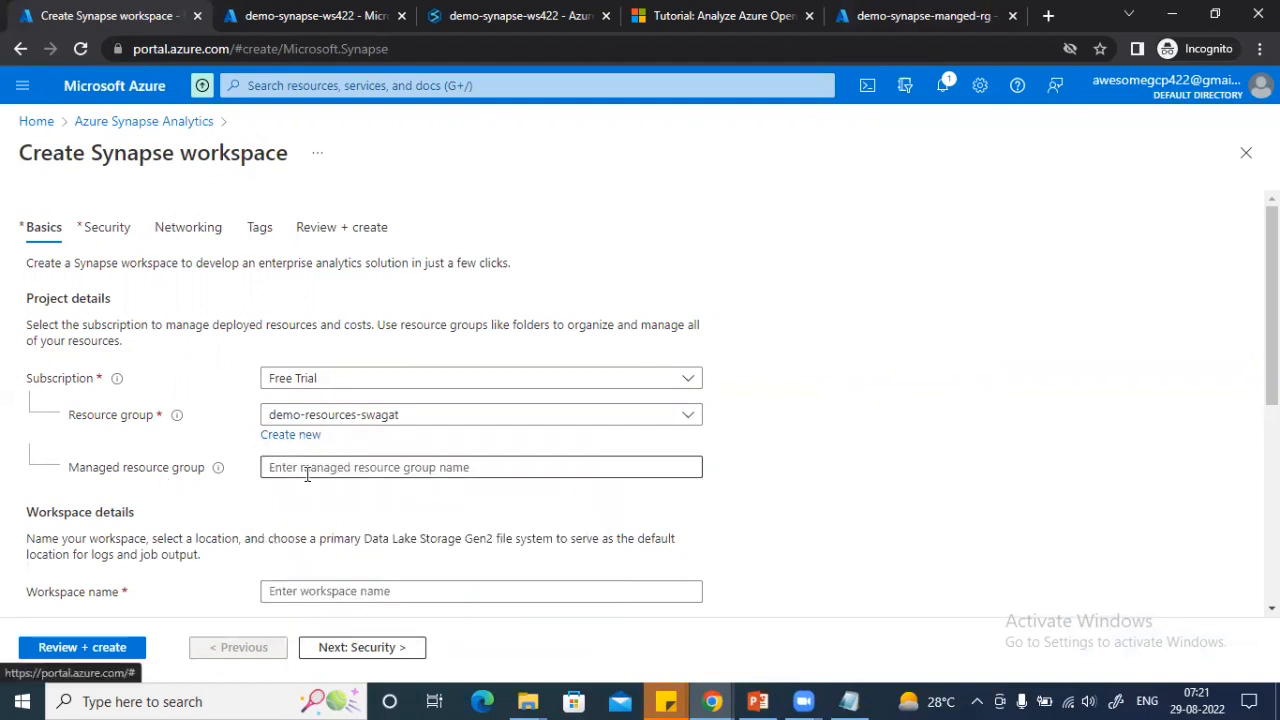
- Name the managed resource group demo-managedresource-rg
click(313, 470)
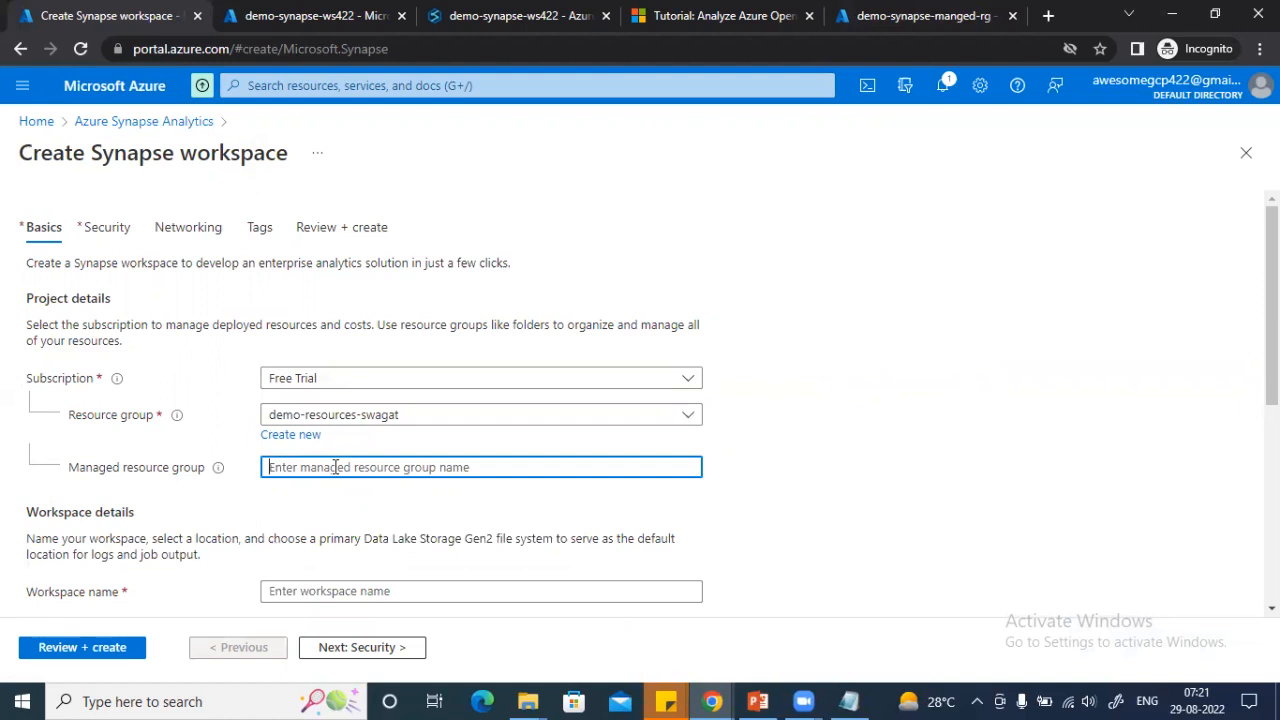
text(demo-)
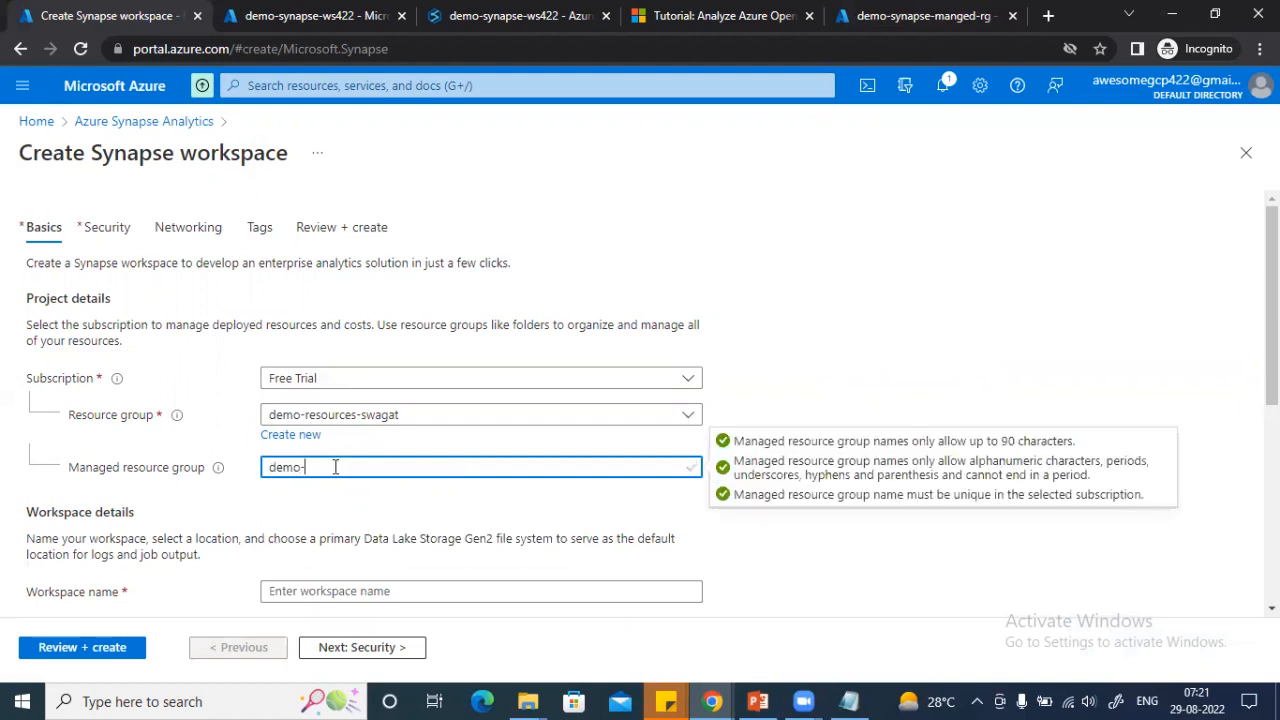
text(managedresource-rg)
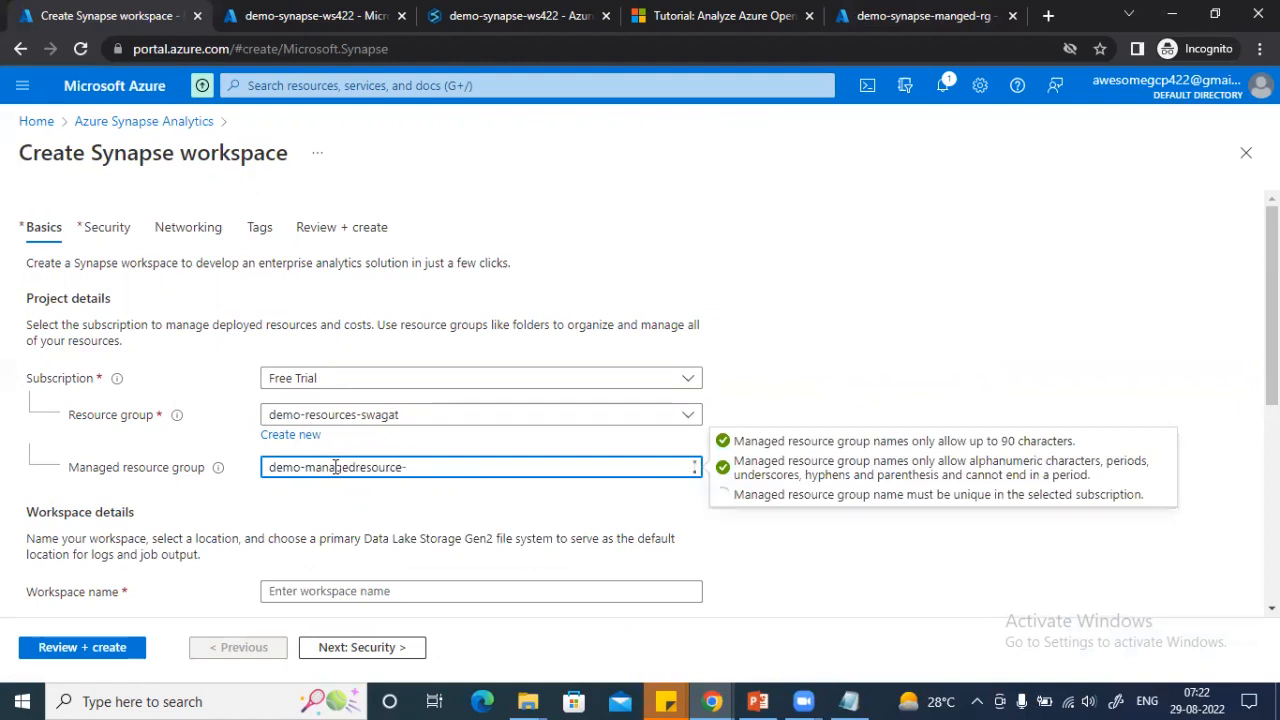
click(440, 516)
- Set the workspace name to demo-synapsews-423
scroll(236, 532, down, 1)
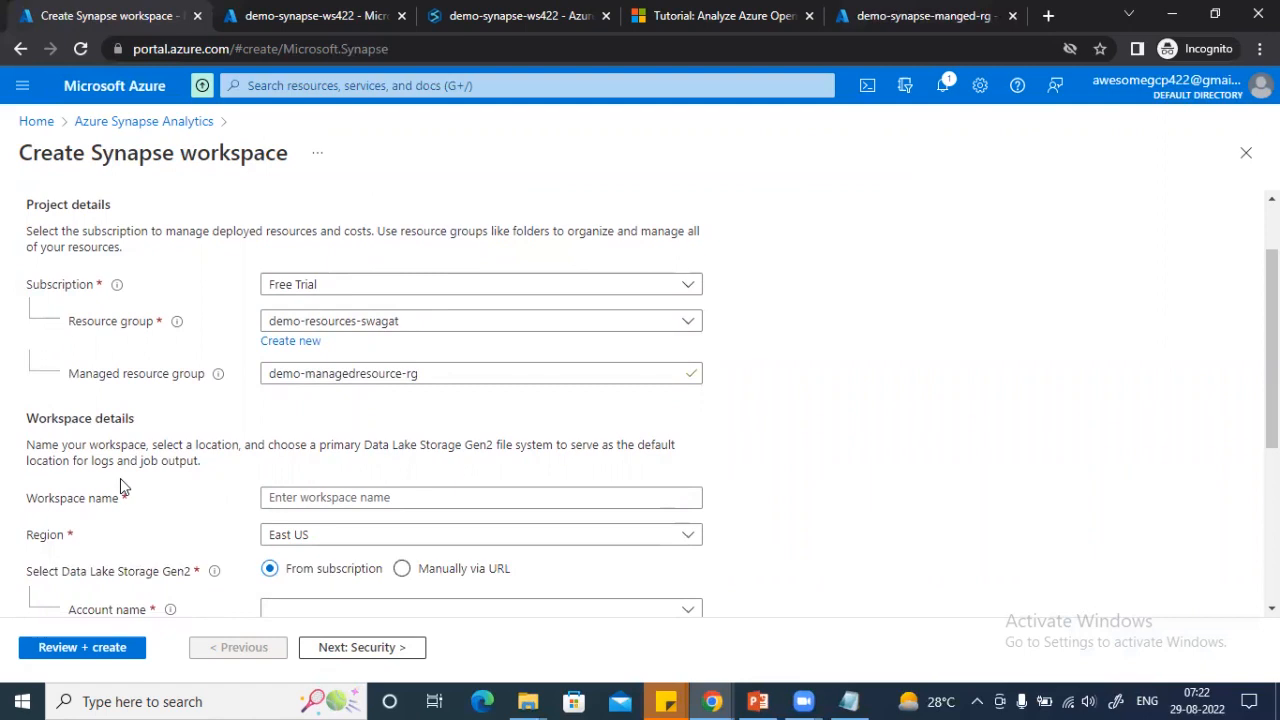
click(268, 499)
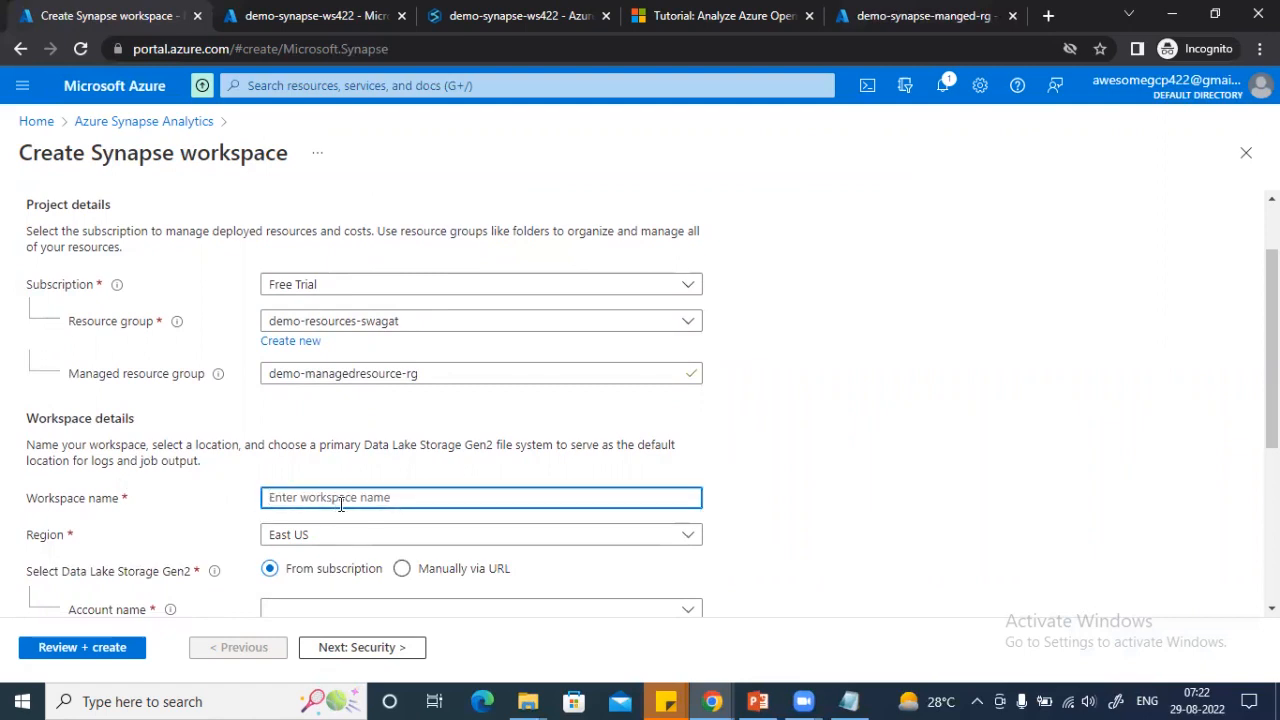
text(demo-synapse)
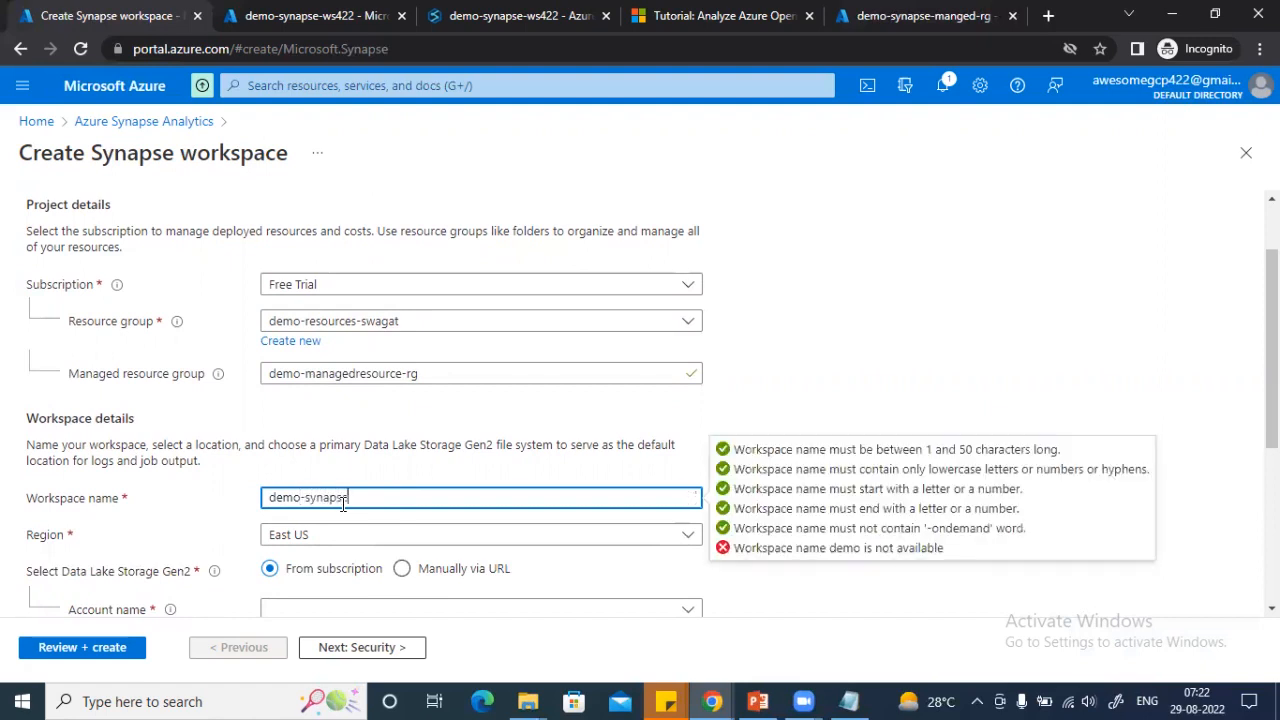
text(-ws-423)
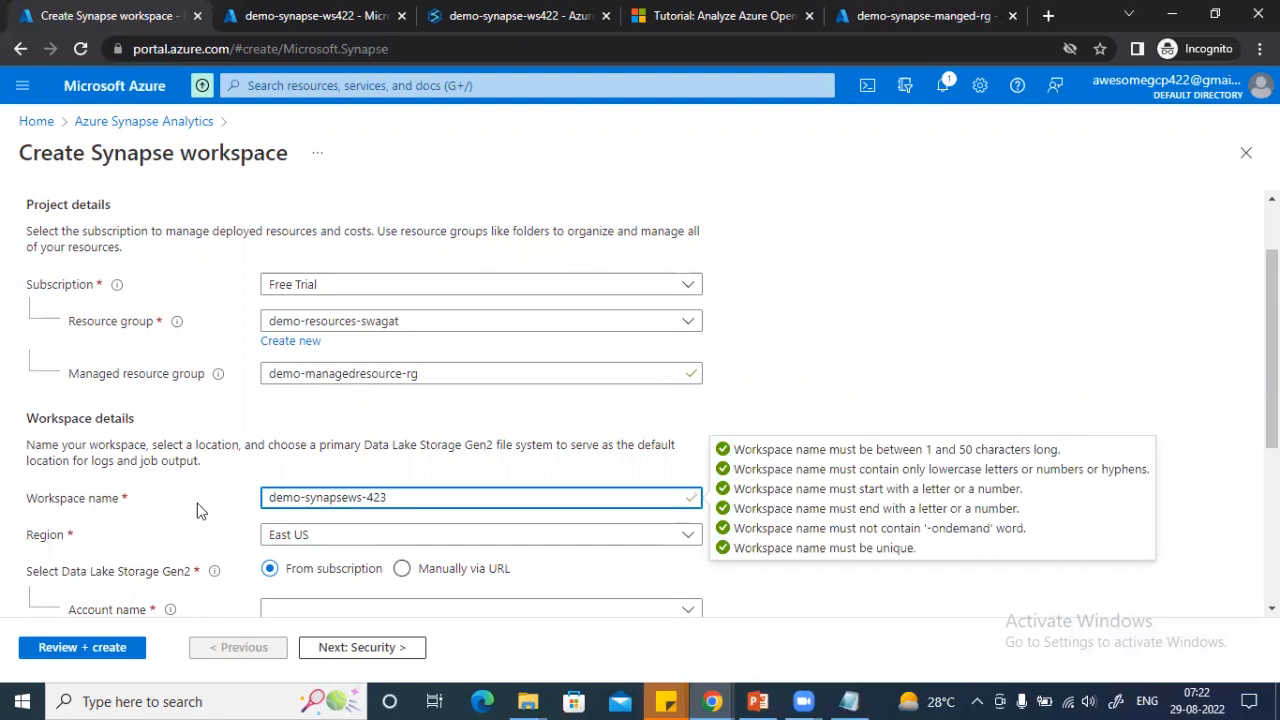
scroll(197, 511, down, 1)
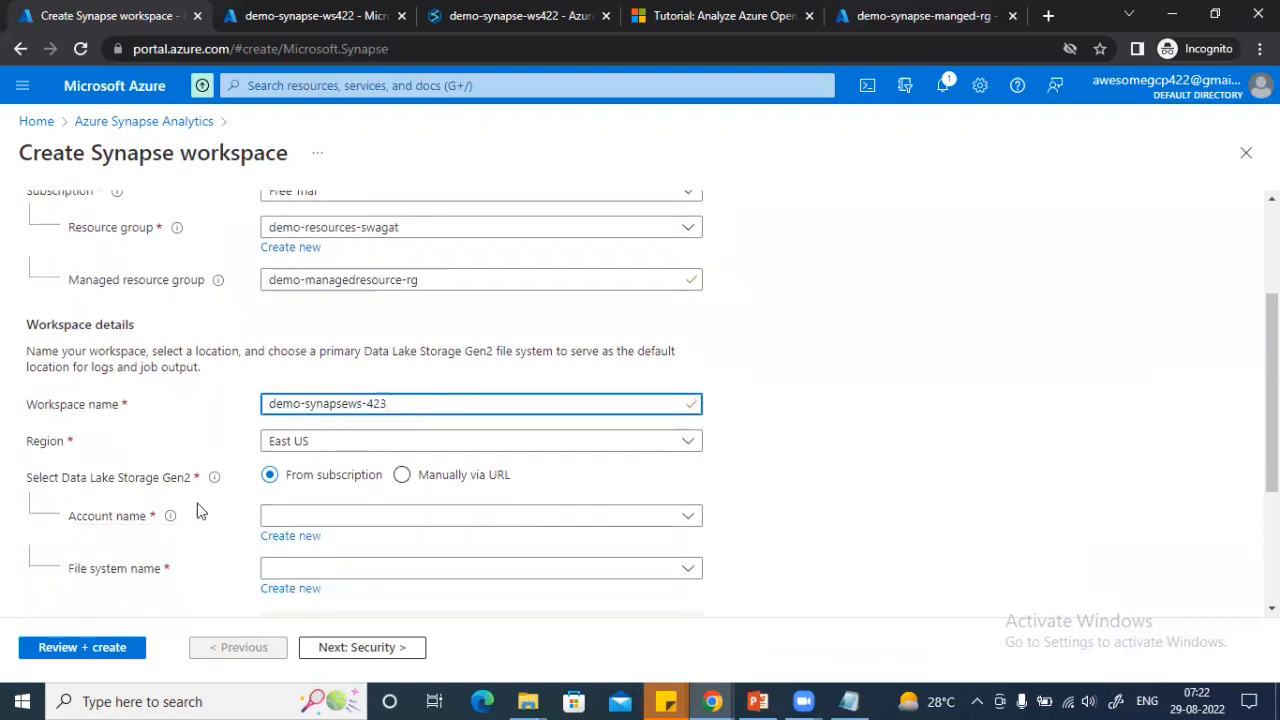
- Examine the available region choices for the workspace without changing the selection
click(300, 441)
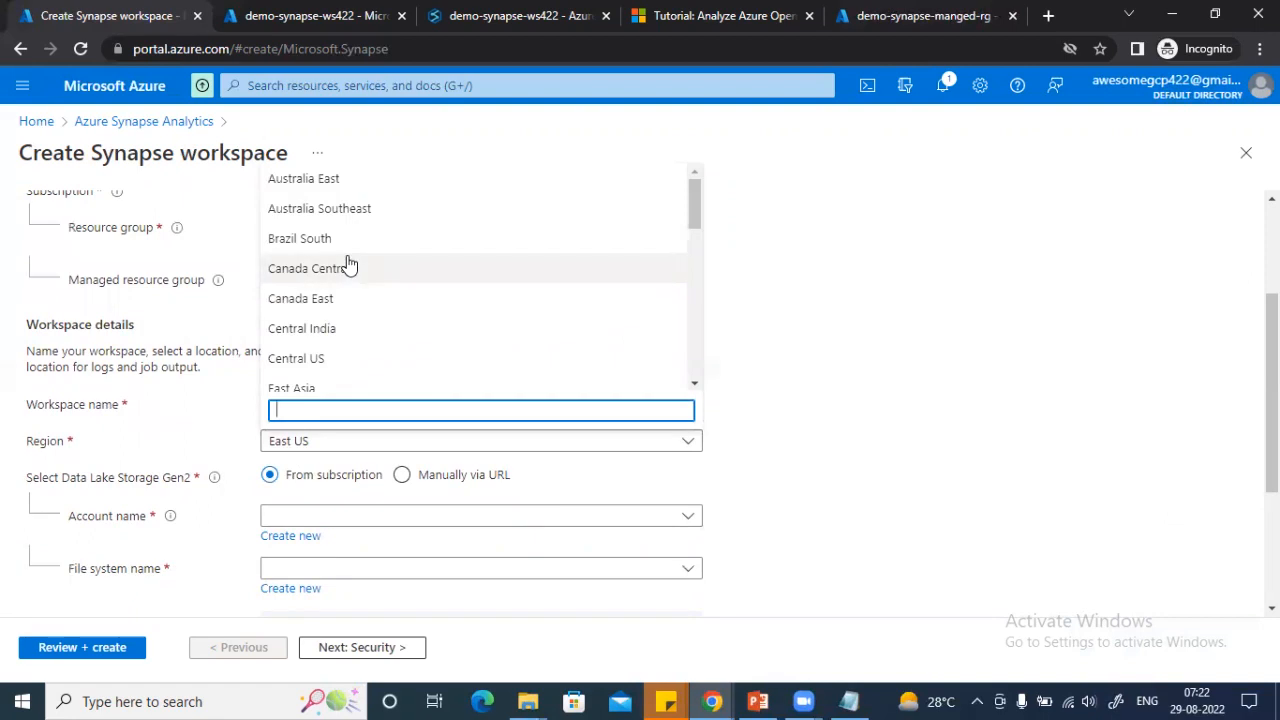
scroll(363, 306, down, 2)
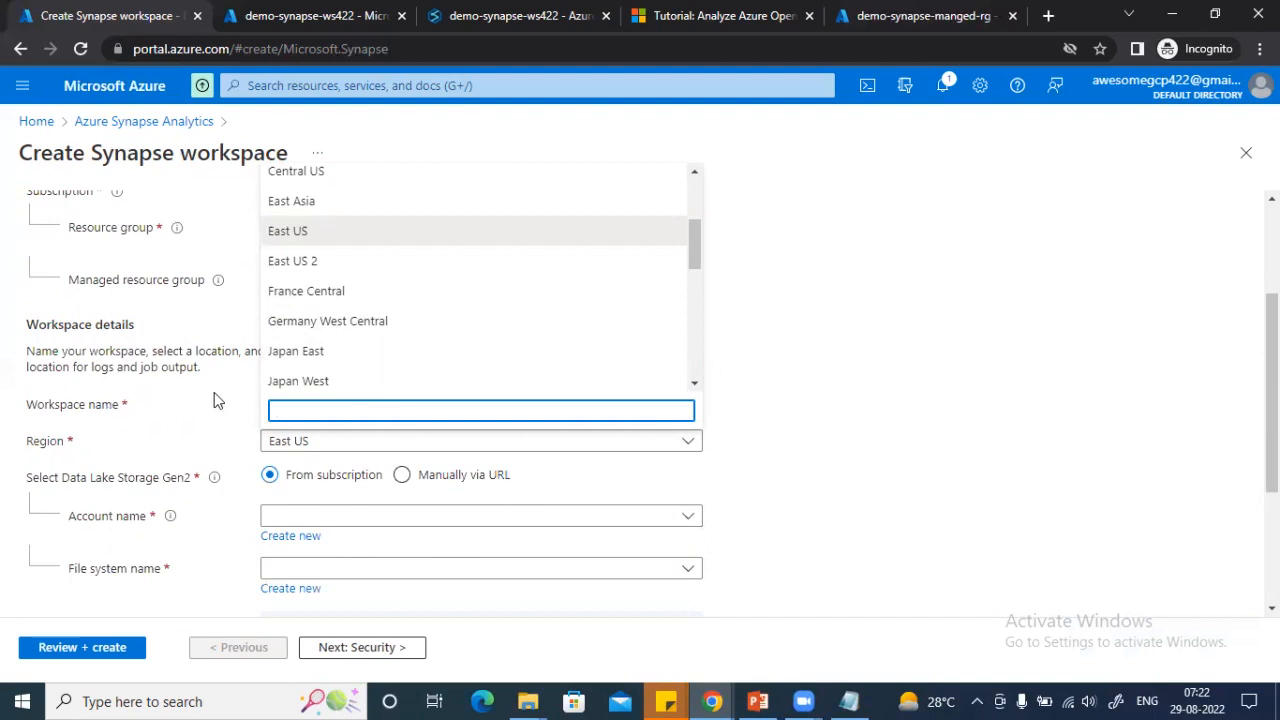
scroll(363, 326, up, 2)
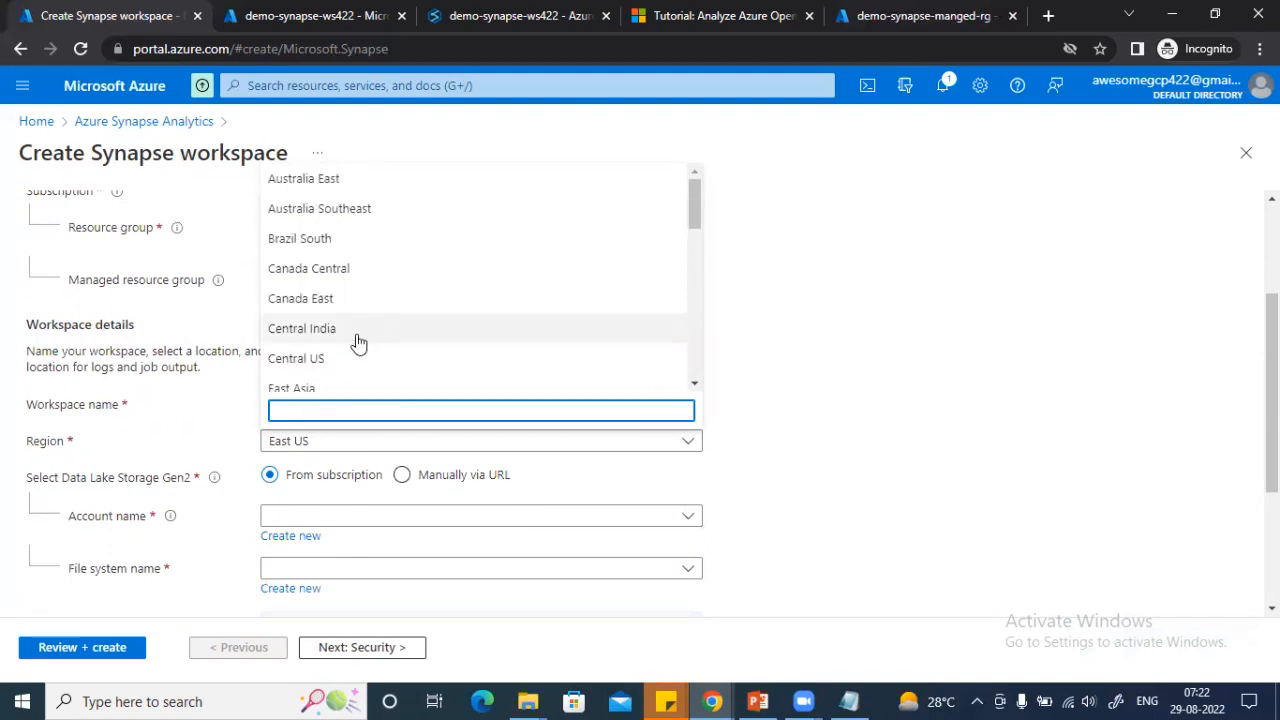
click(197, 422)
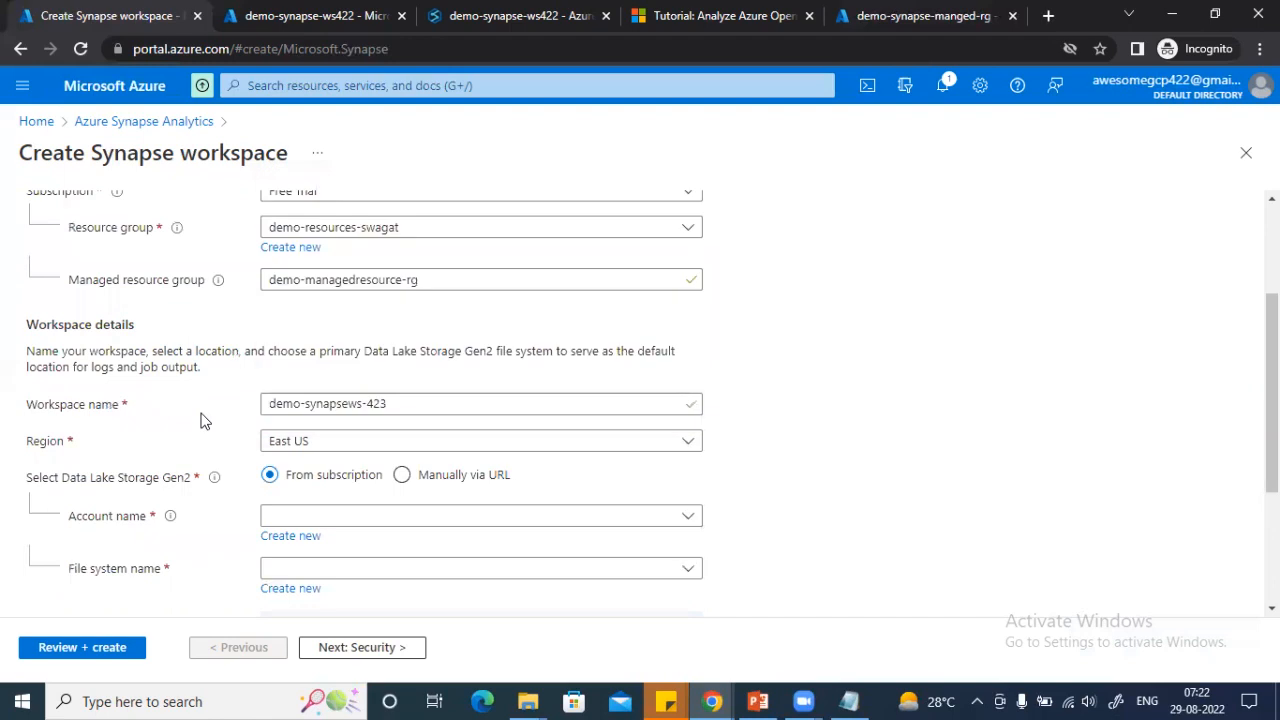
click(282, 450)
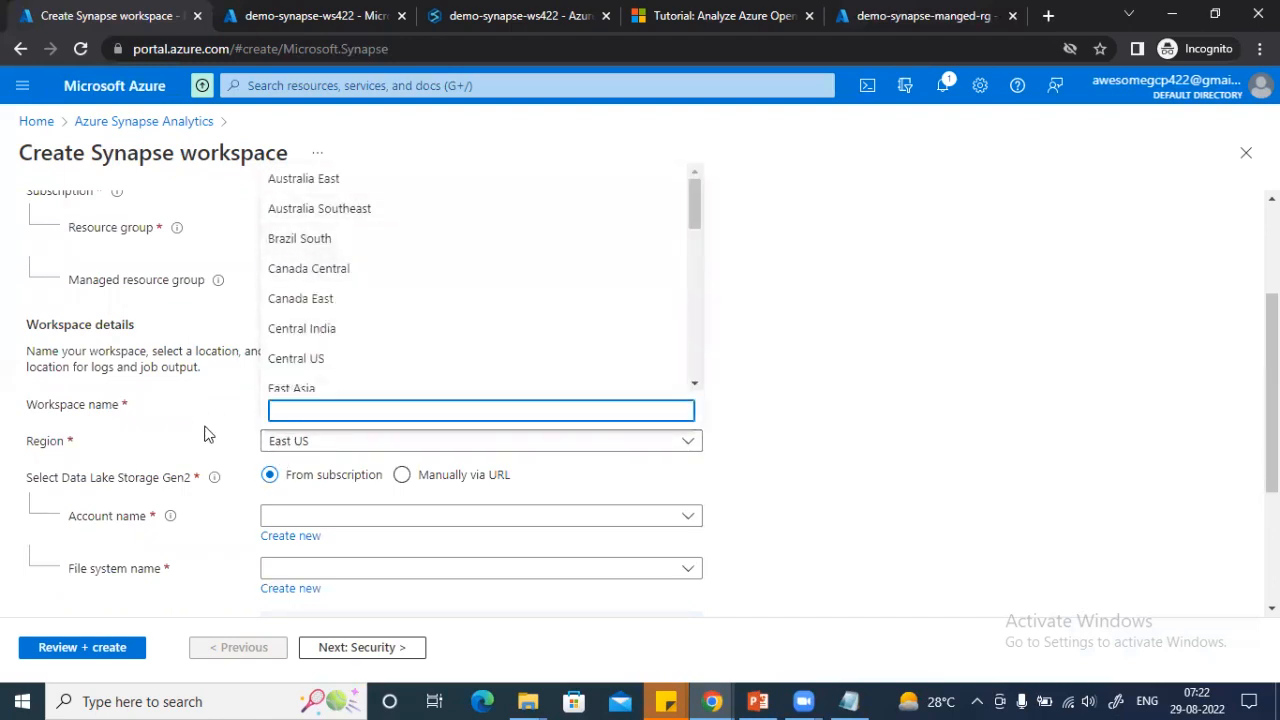
click(206, 405)
- Select synapsedl422 as the Data Lake Storage Gen2 account, then view and cancel the new account prompt
scroll(206, 415, down, 1)
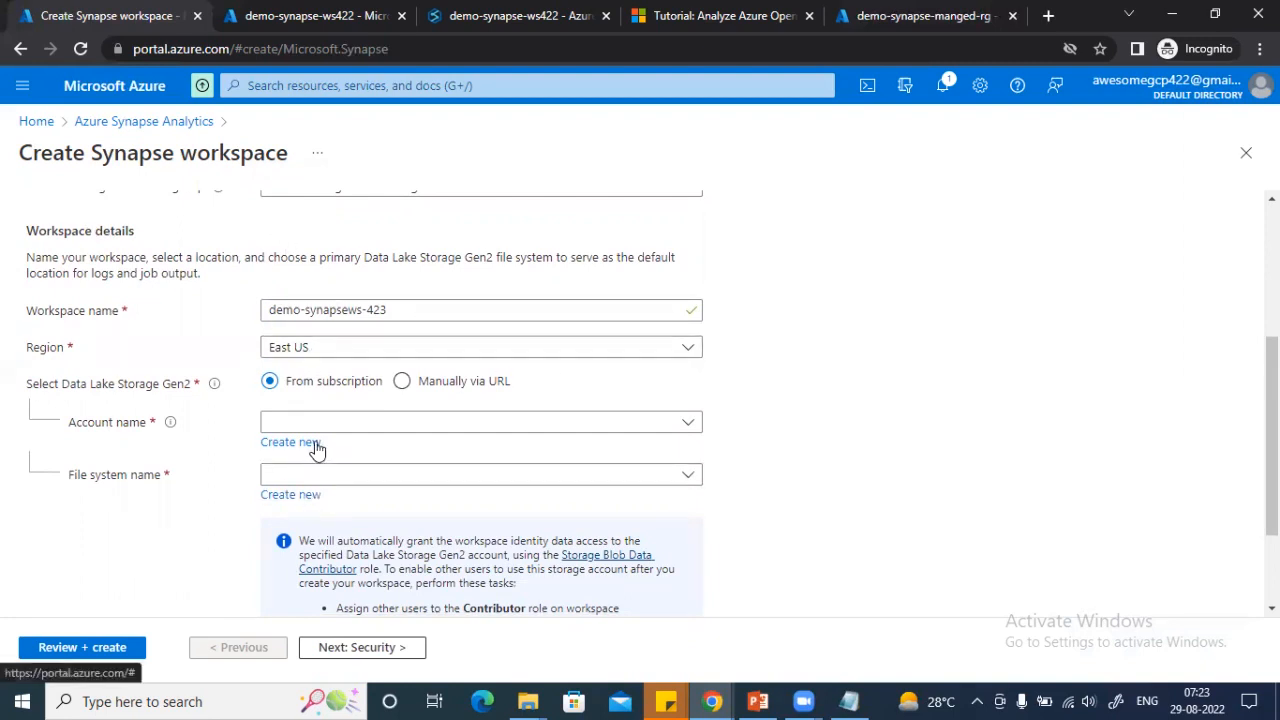
scroll(320, 430, down, 1)
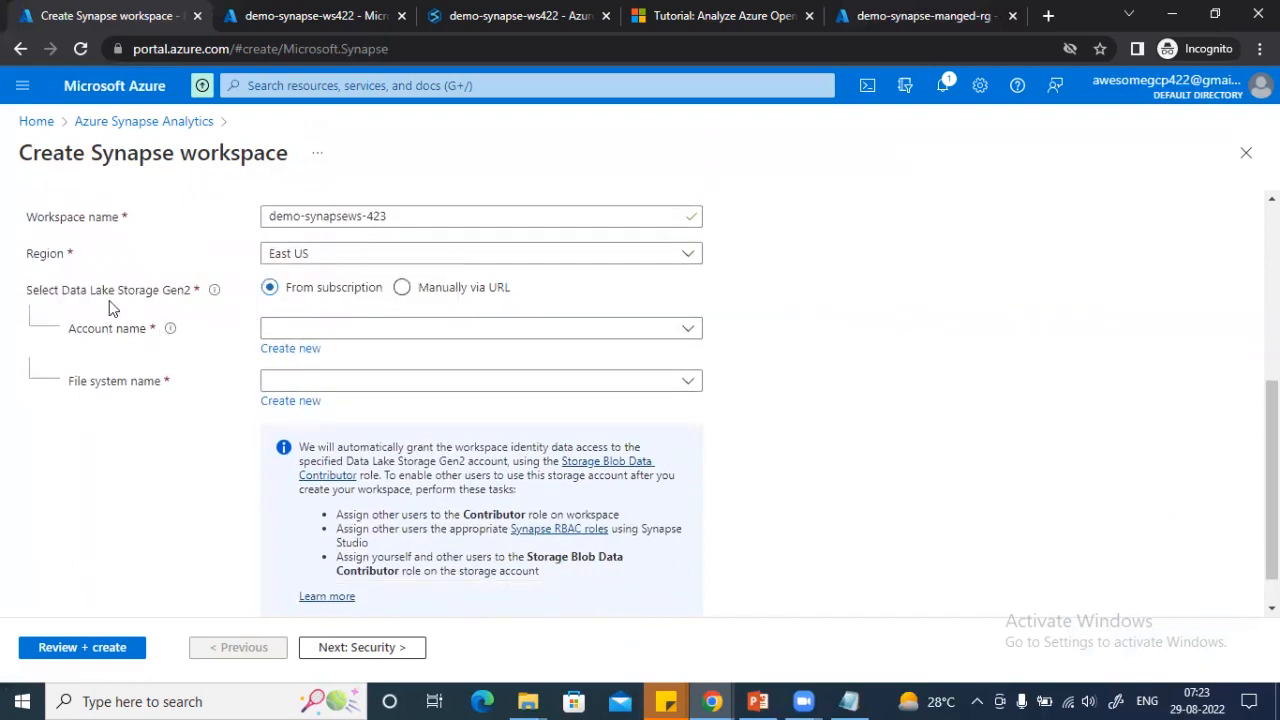
click(354, 332)
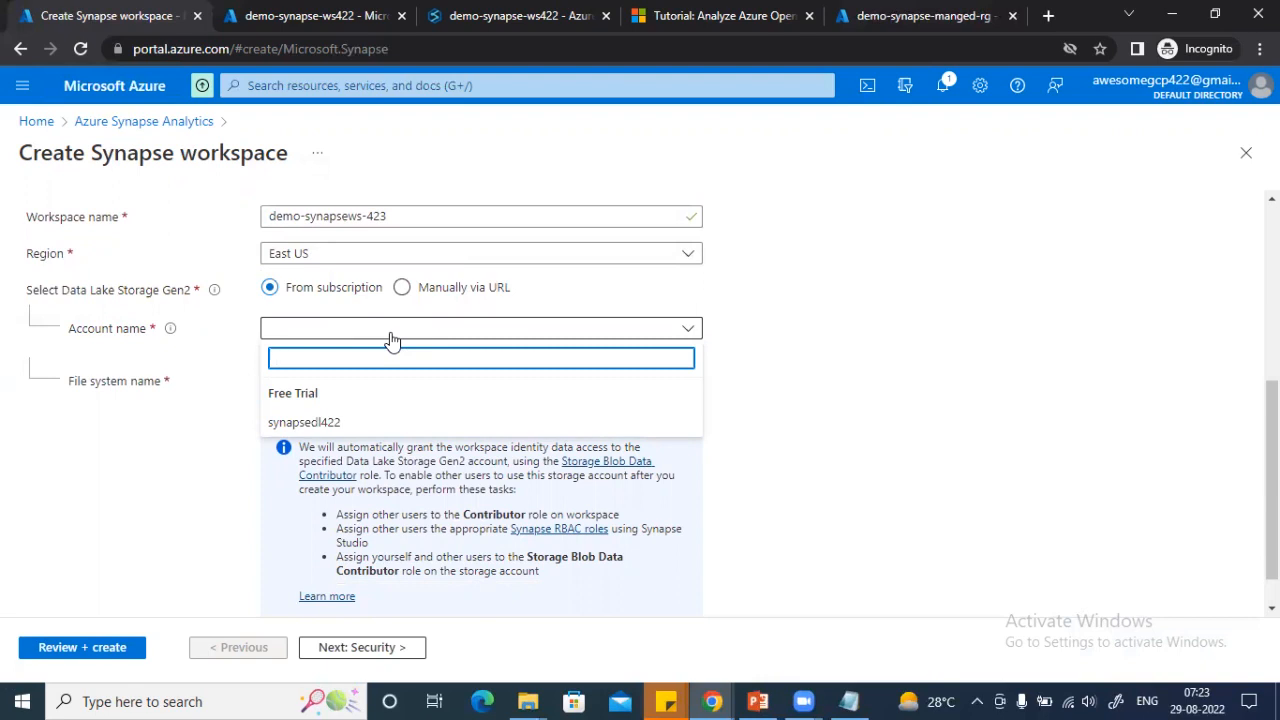
click(298, 422)
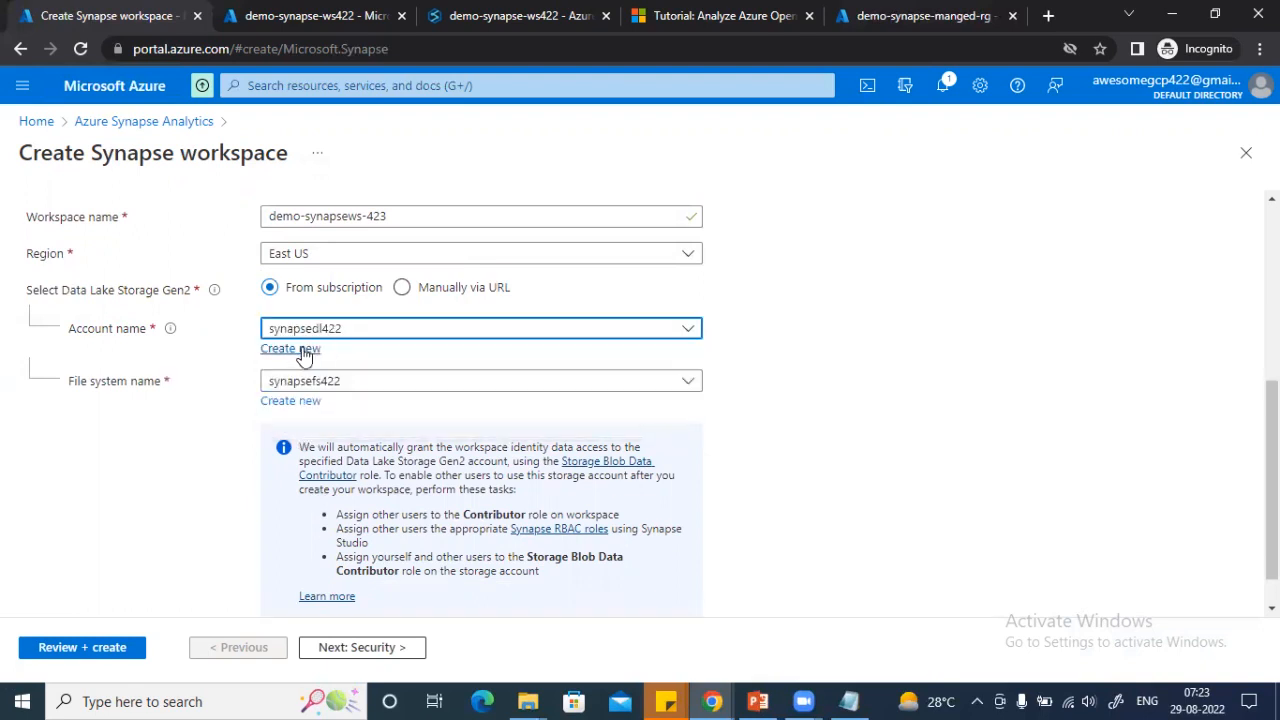
click(290, 348)
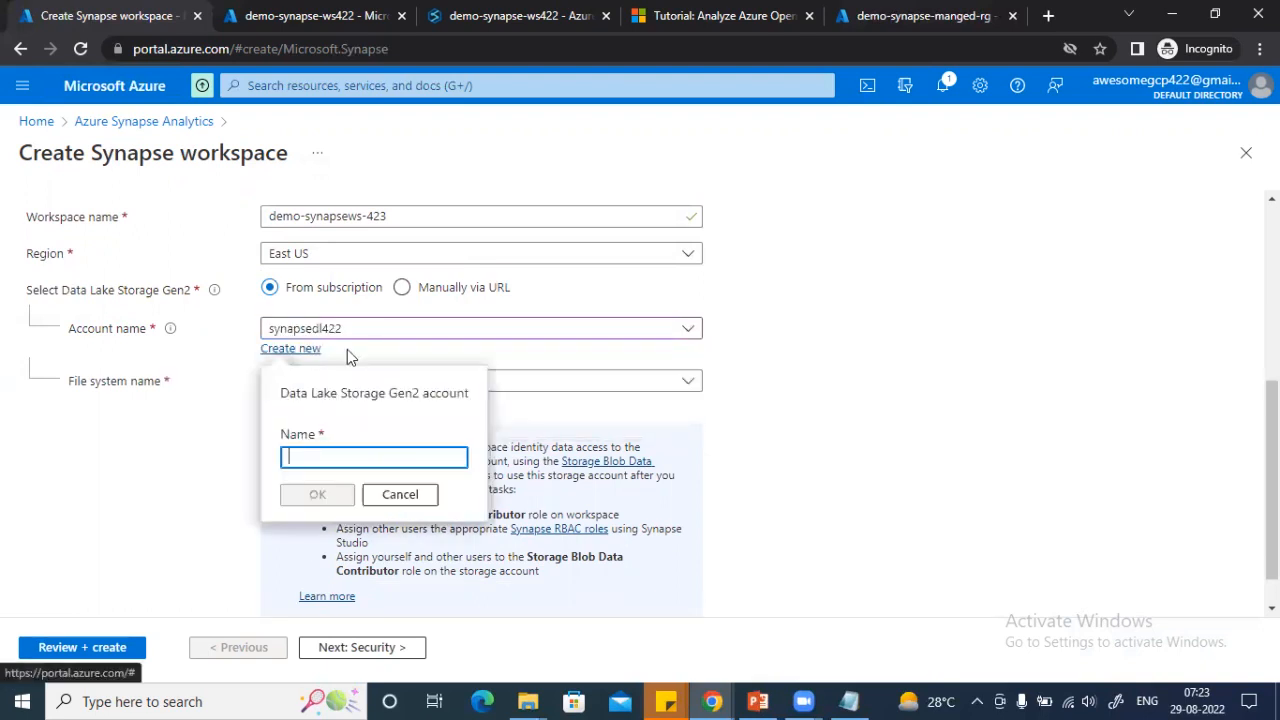
click(388, 492)
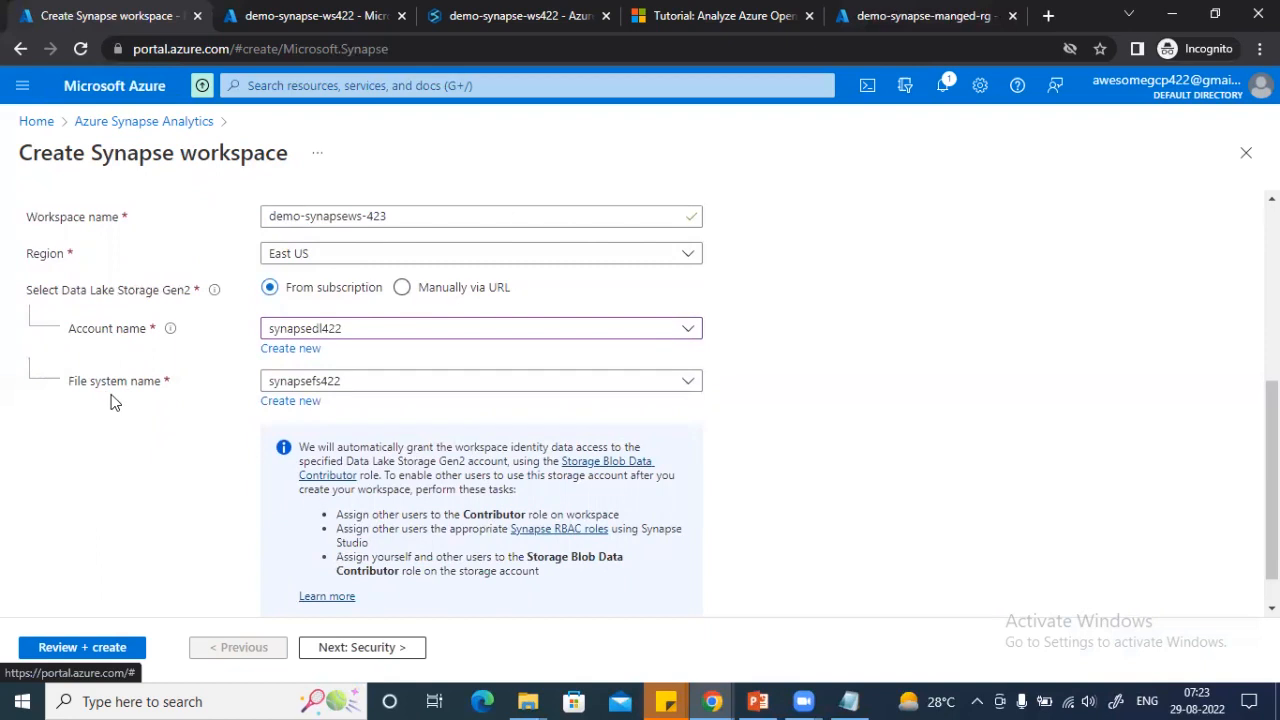
- Examine the file system choices for the storage account, then view and cancel the new file system prompt
scroll(125, 408, down, 1)
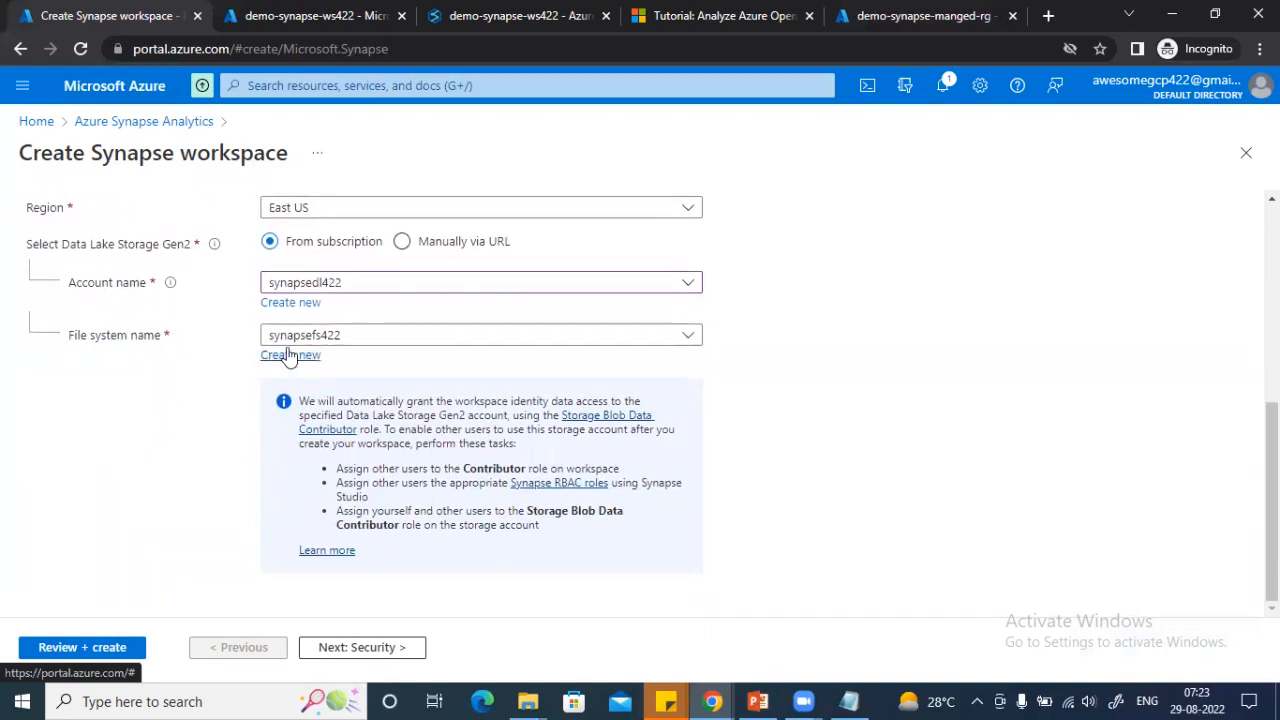
click(339, 340)
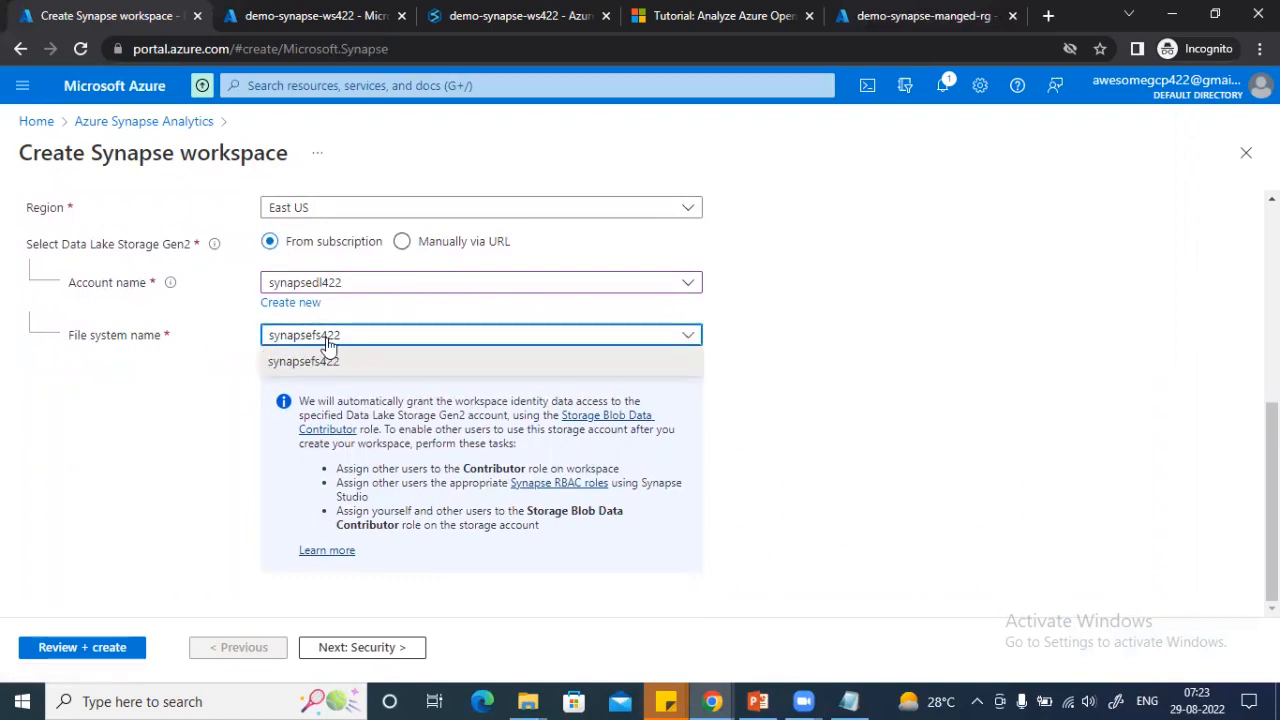
click(205, 362)
click(302, 358)
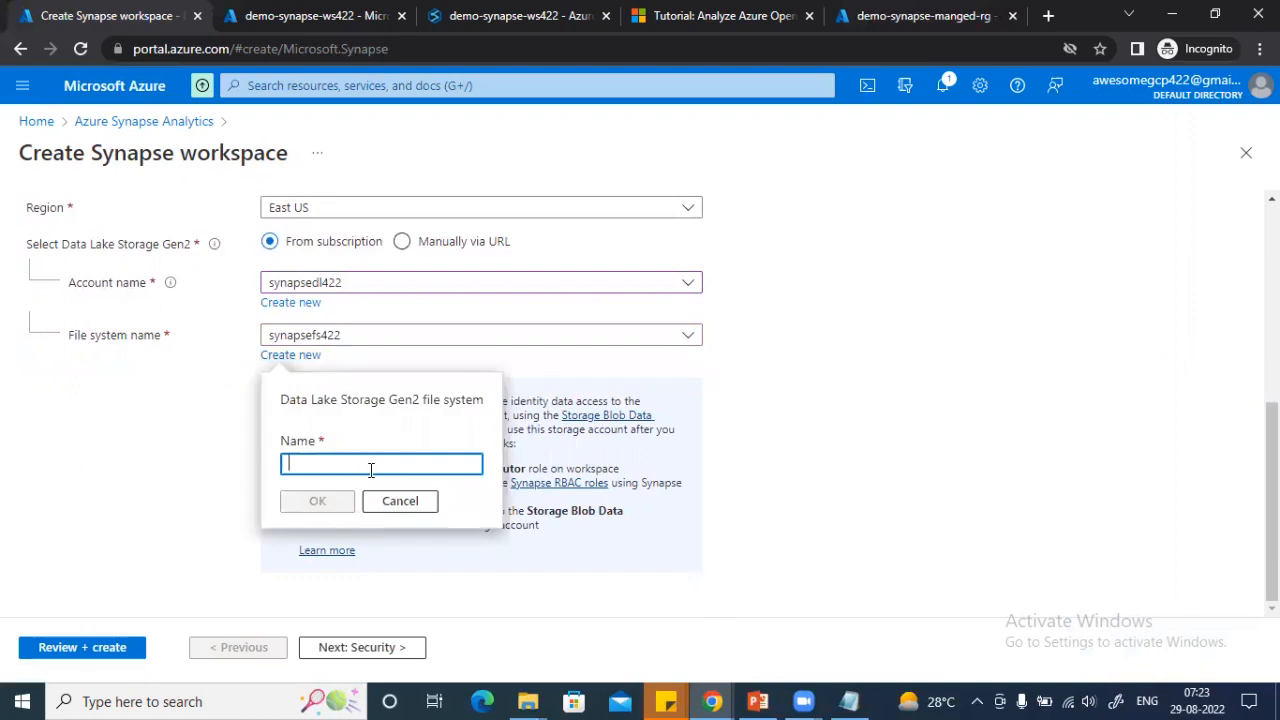
click(396, 504)
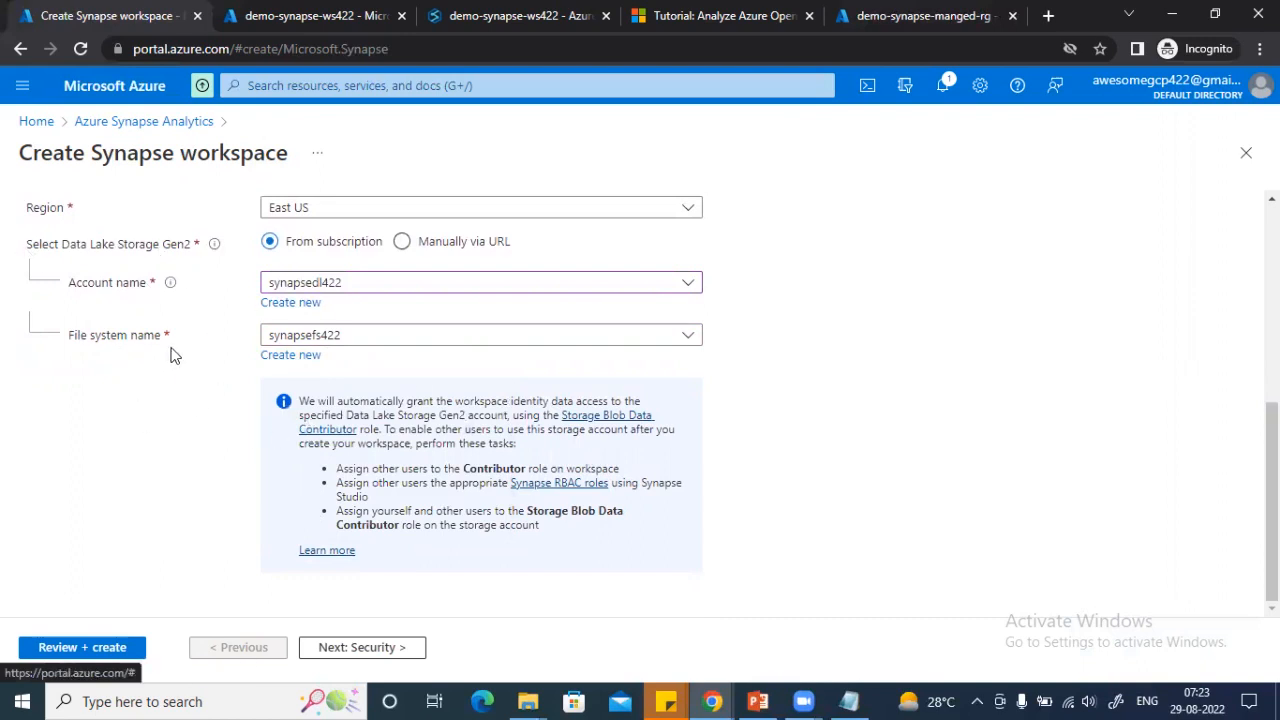
- Highlight and read the note about assigning the Storage Blob Data Contributor role, then review the Basics entries
mouse_move(528, 515)
mouse_down()
mouse_move(555, 513)
mouse_move(385, 525)
mouse_move(522, 538)
mouse_move(540, 523)
mouse_up()
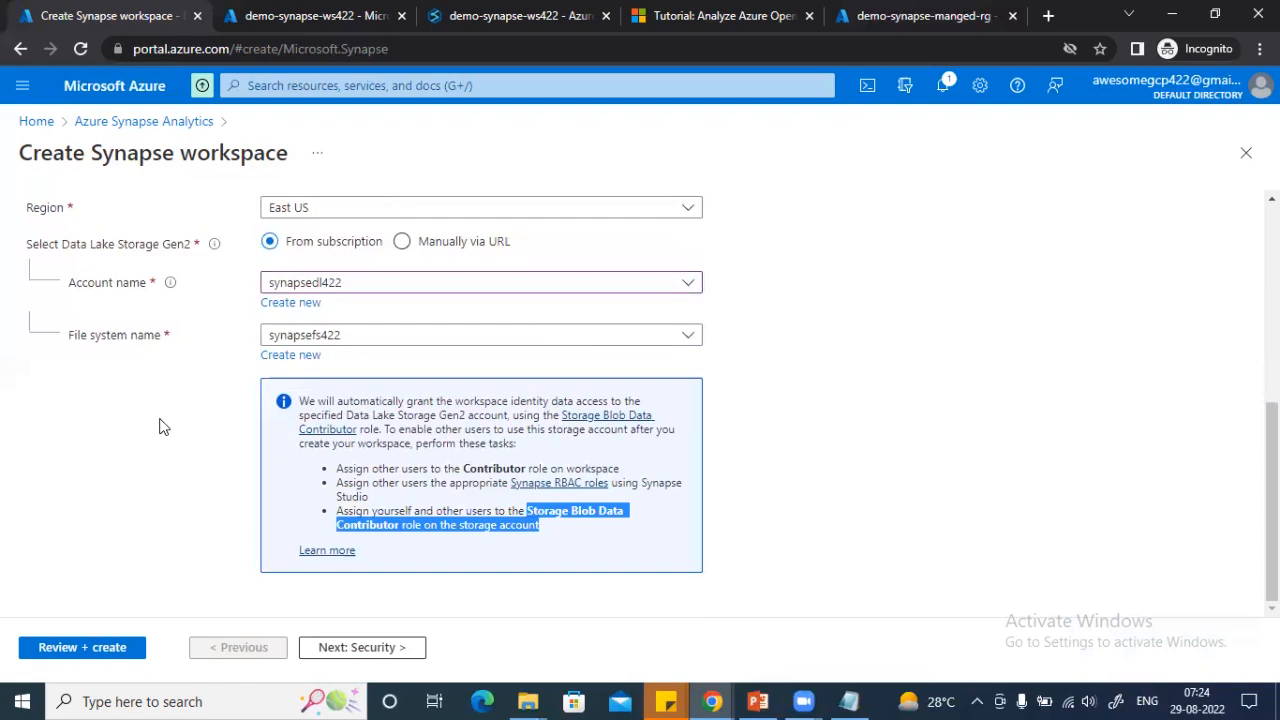
click(377, 525)
drag(374, 511, 547, 530)
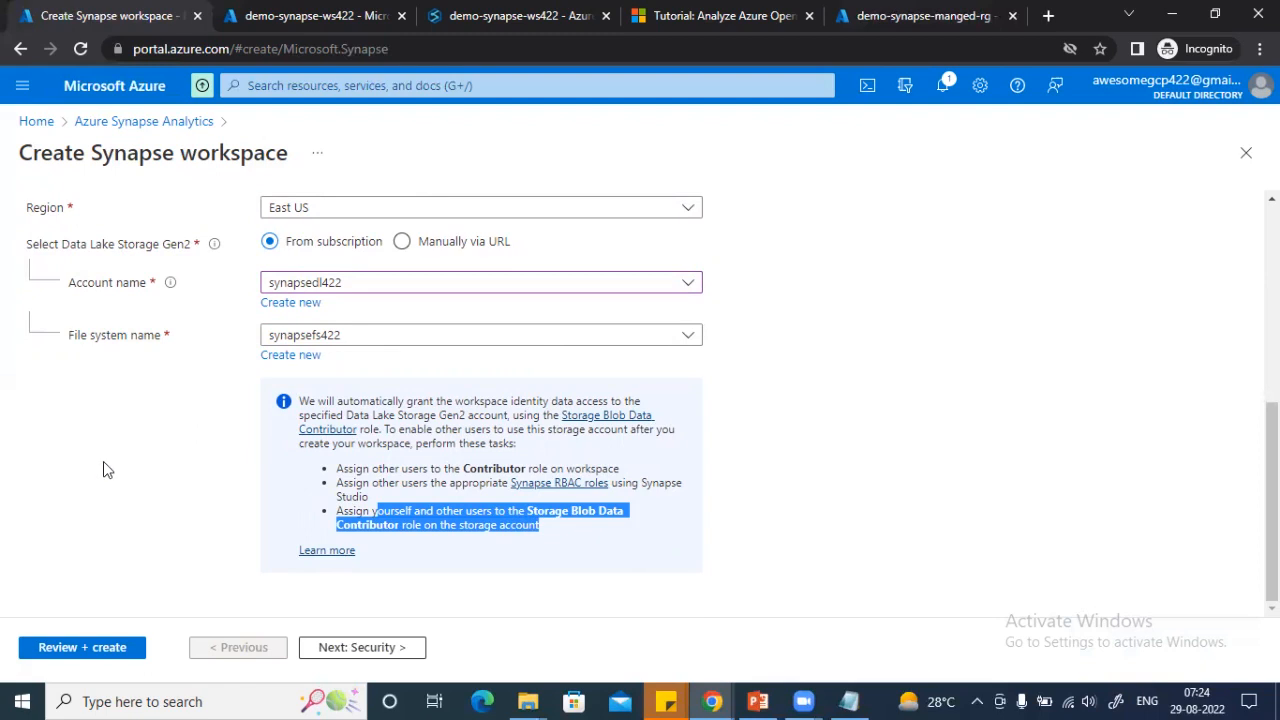
scroll(103, 432, up, 5)
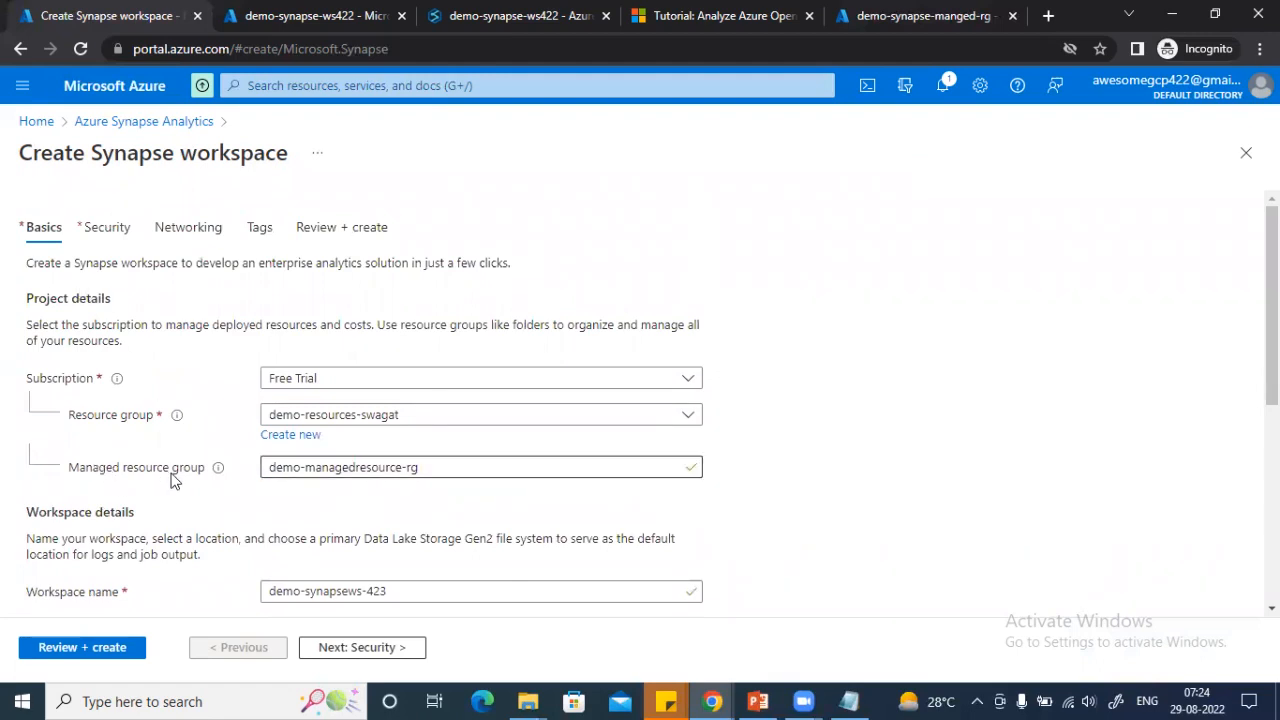
- Proceed to the security settings, then enter and confirm the SQL password for the SQL Server admin login
click(368, 649)
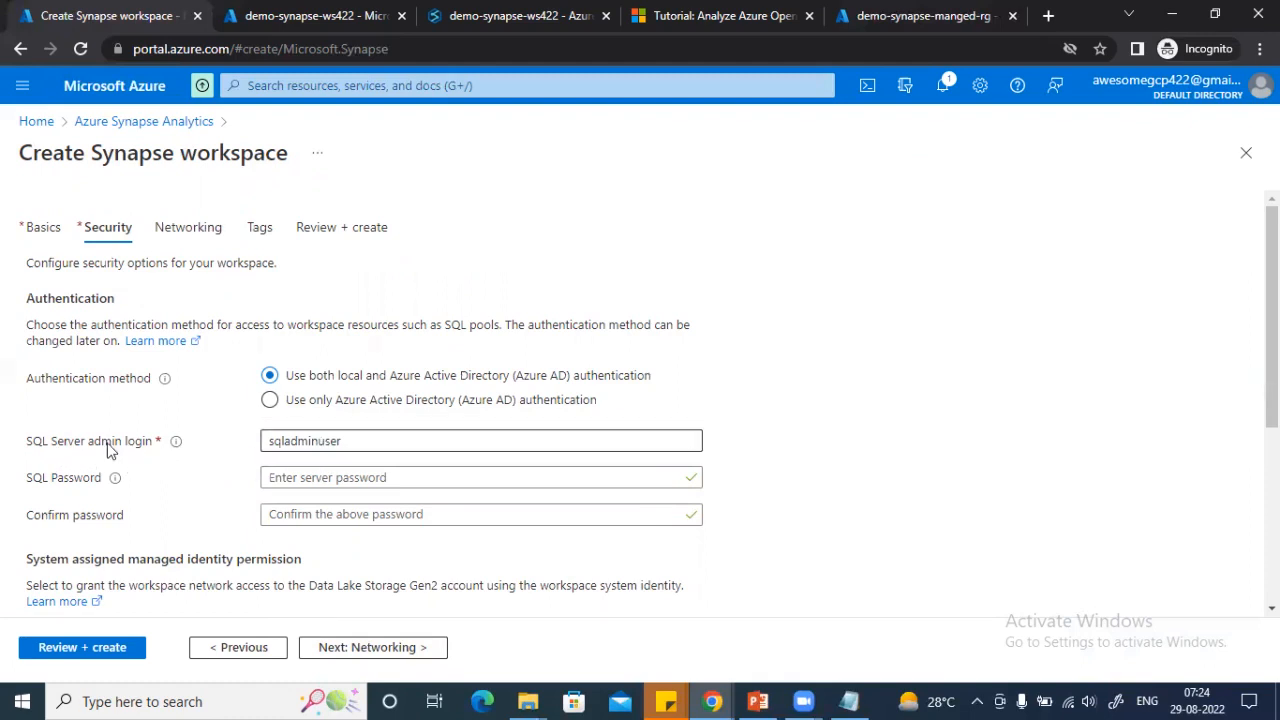
double_click(338, 441)
click(338, 441)
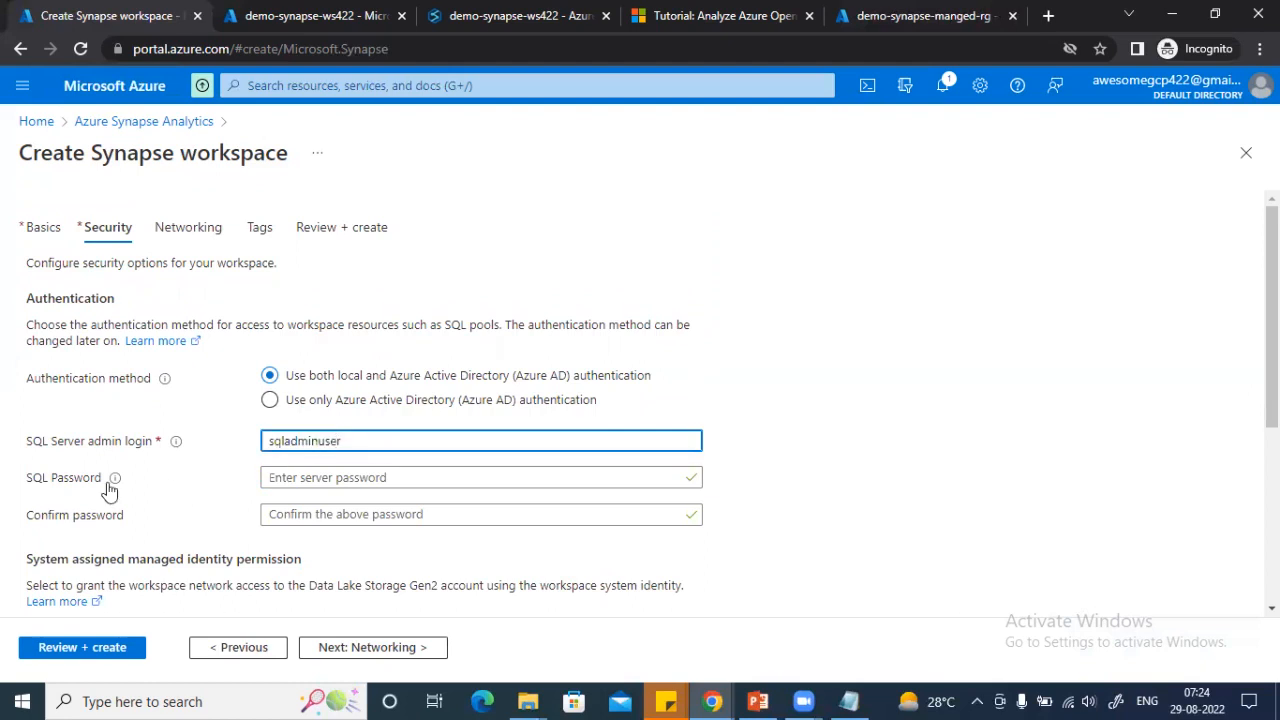
click(313, 477)
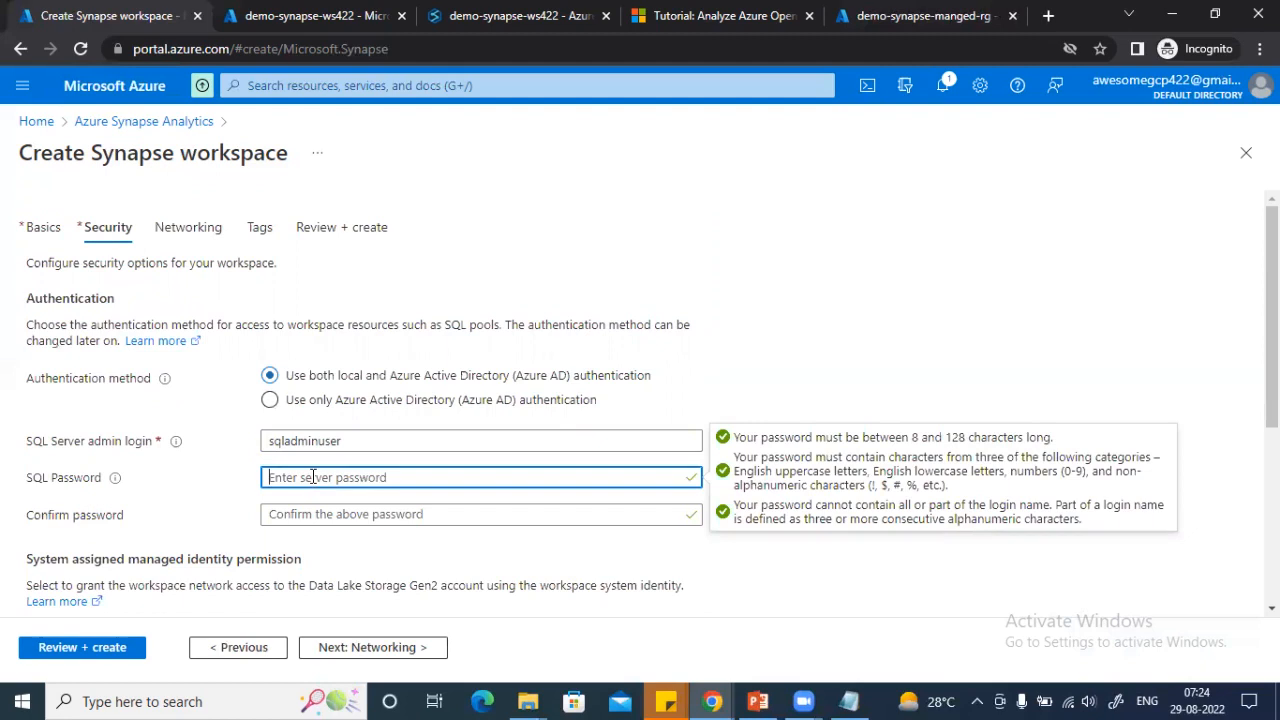
text(****)
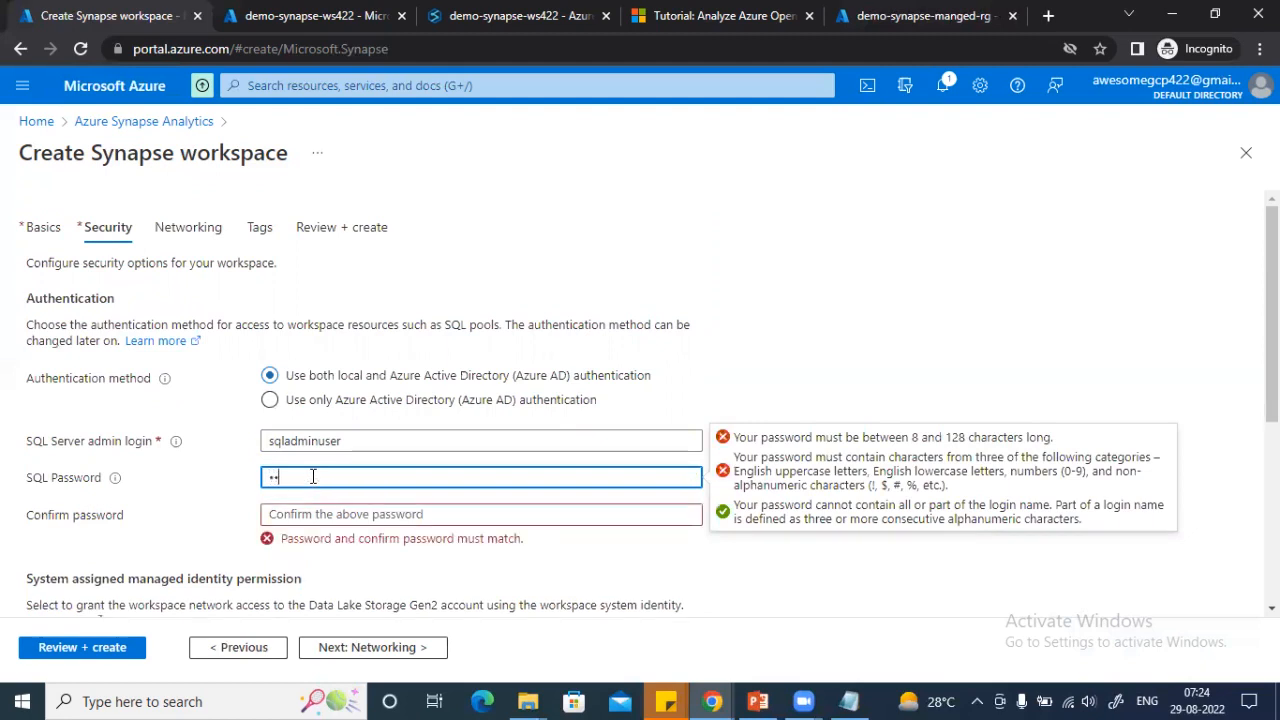
text(*****)
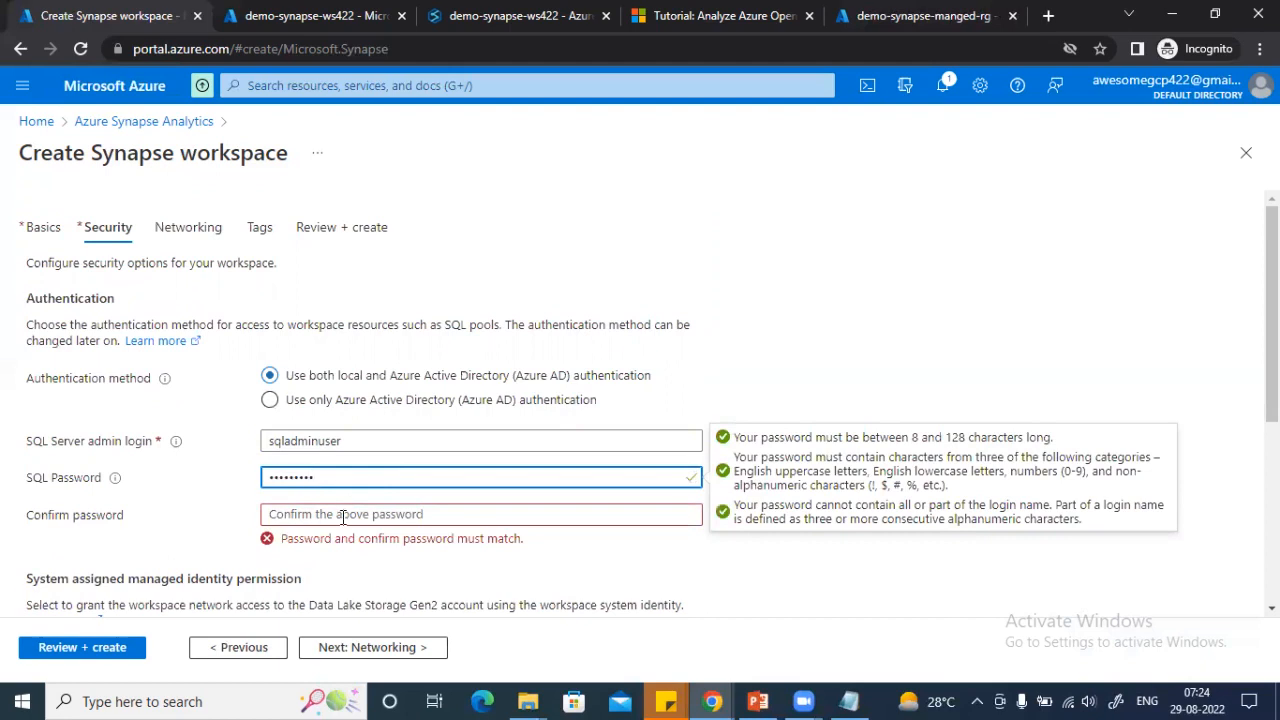
click(342, 514)
text(*****)
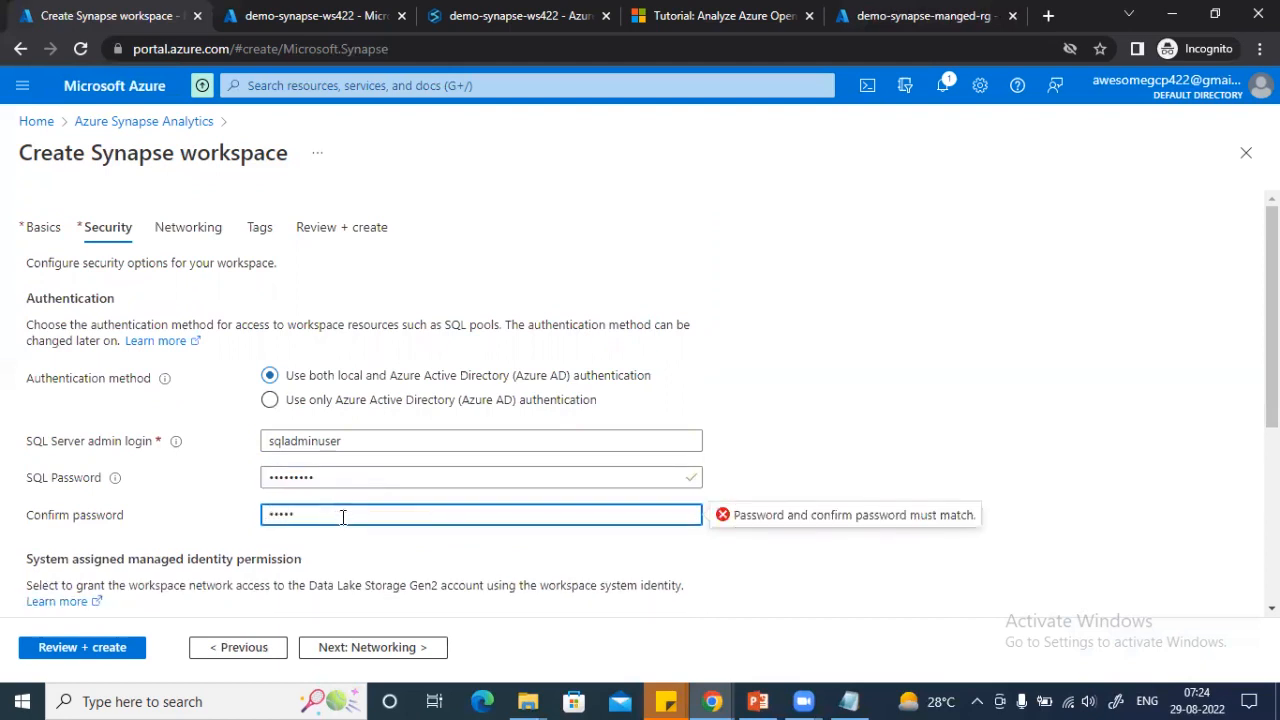
key(BackSpace)
text(******)
- Review the managed identity and workspace encryption options, then examine the managed virtual network, firewall and TLS settings under networking
scroll(366, 540, down, 2)
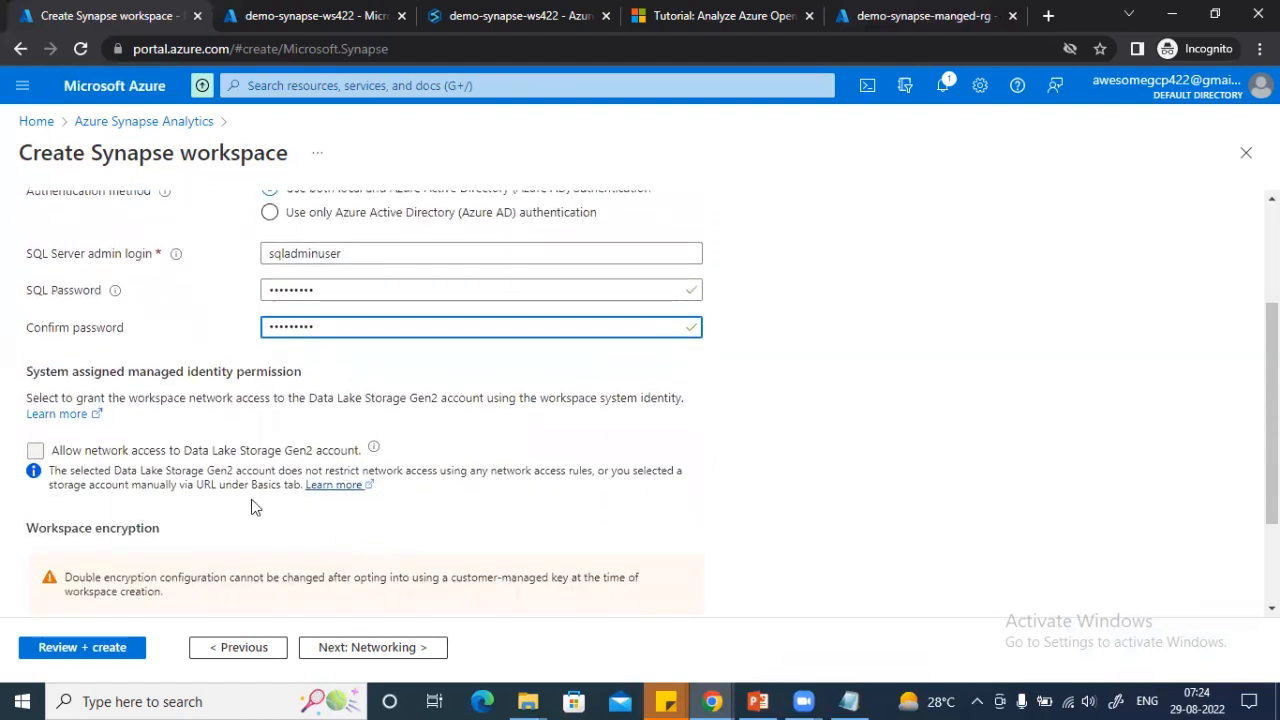
scroll(163, 505, down, 2)
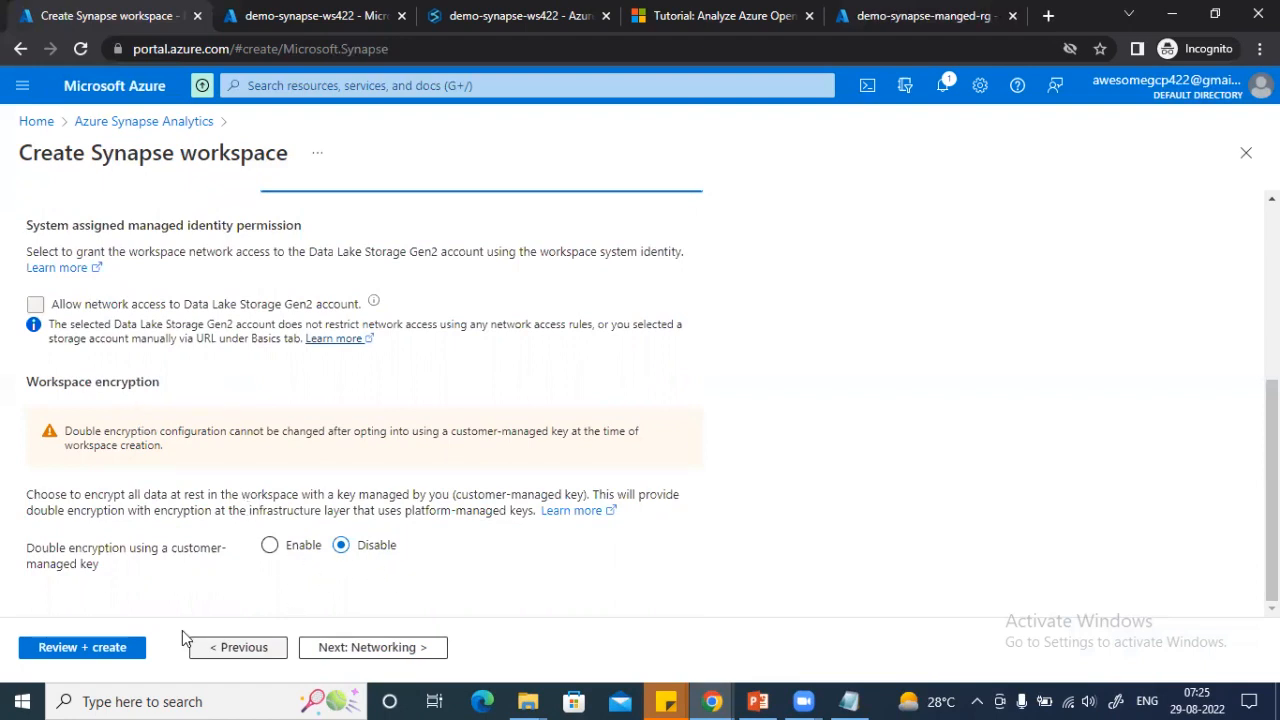
click(354, 650)
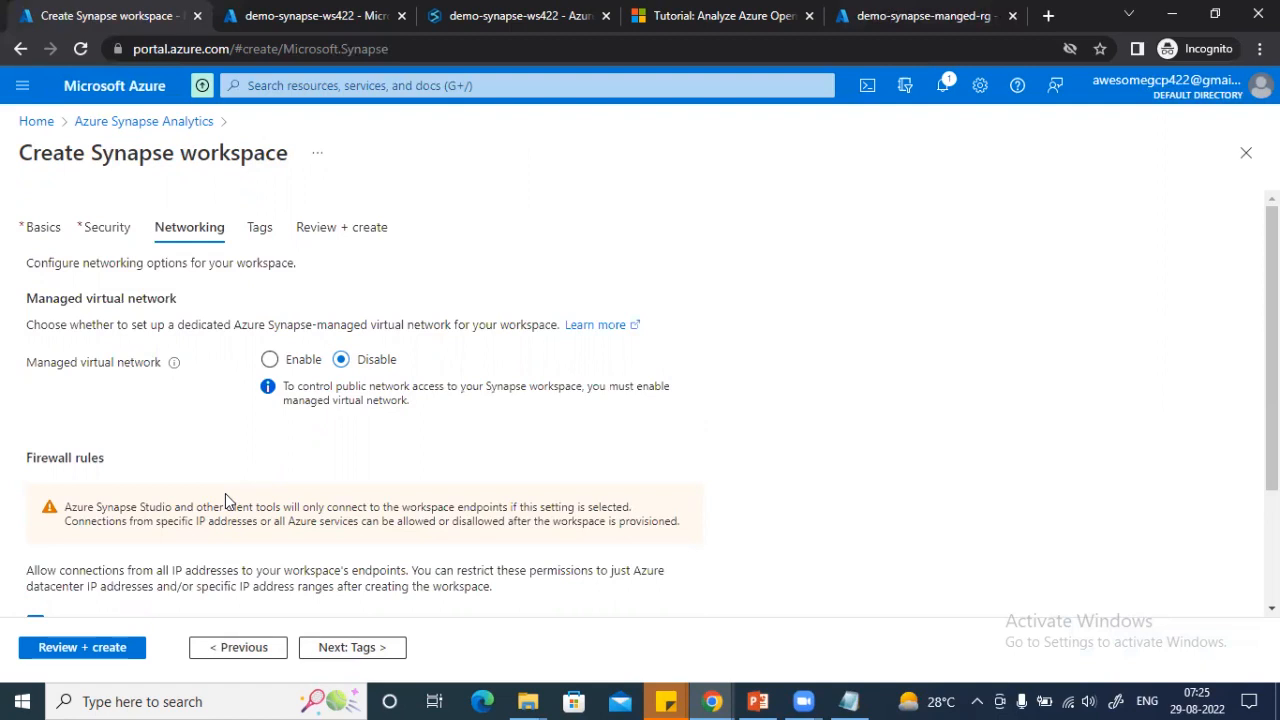
scroll(225, 500, down, 2)
scroll(225, 500, up, 2)
scroll(223, 461, down, 2)
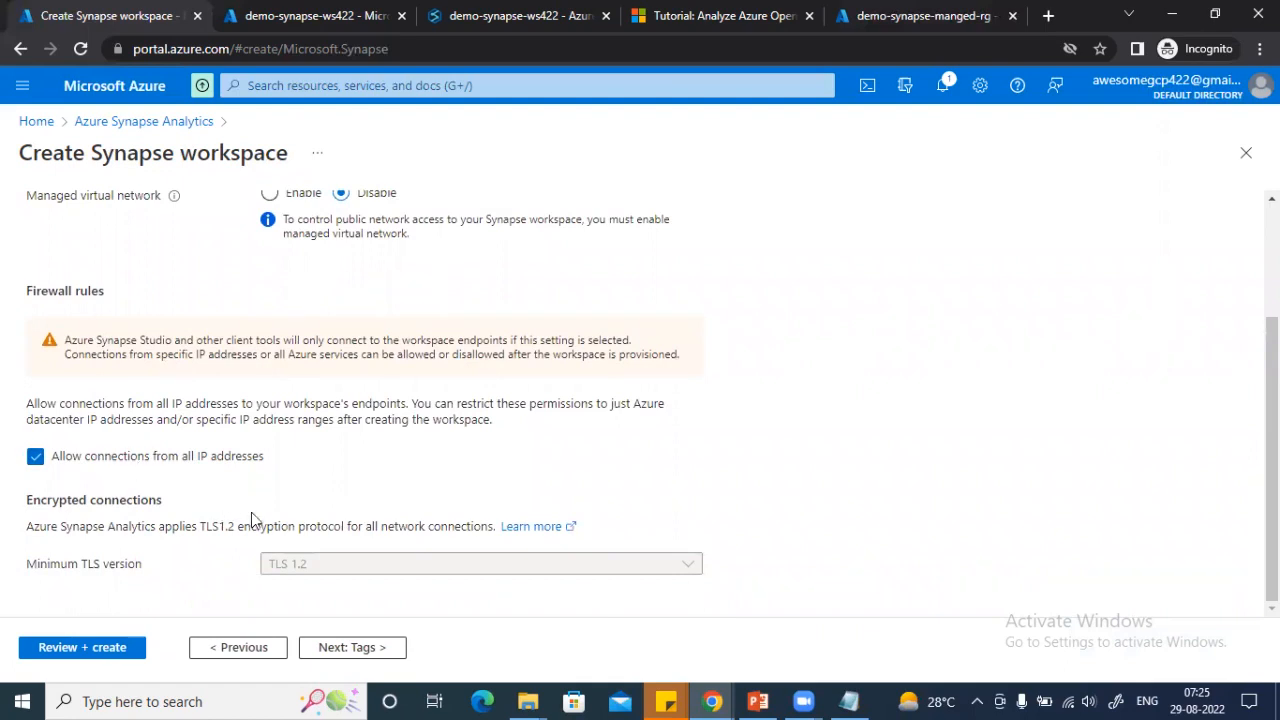
scroll(253, 521, up, 2)
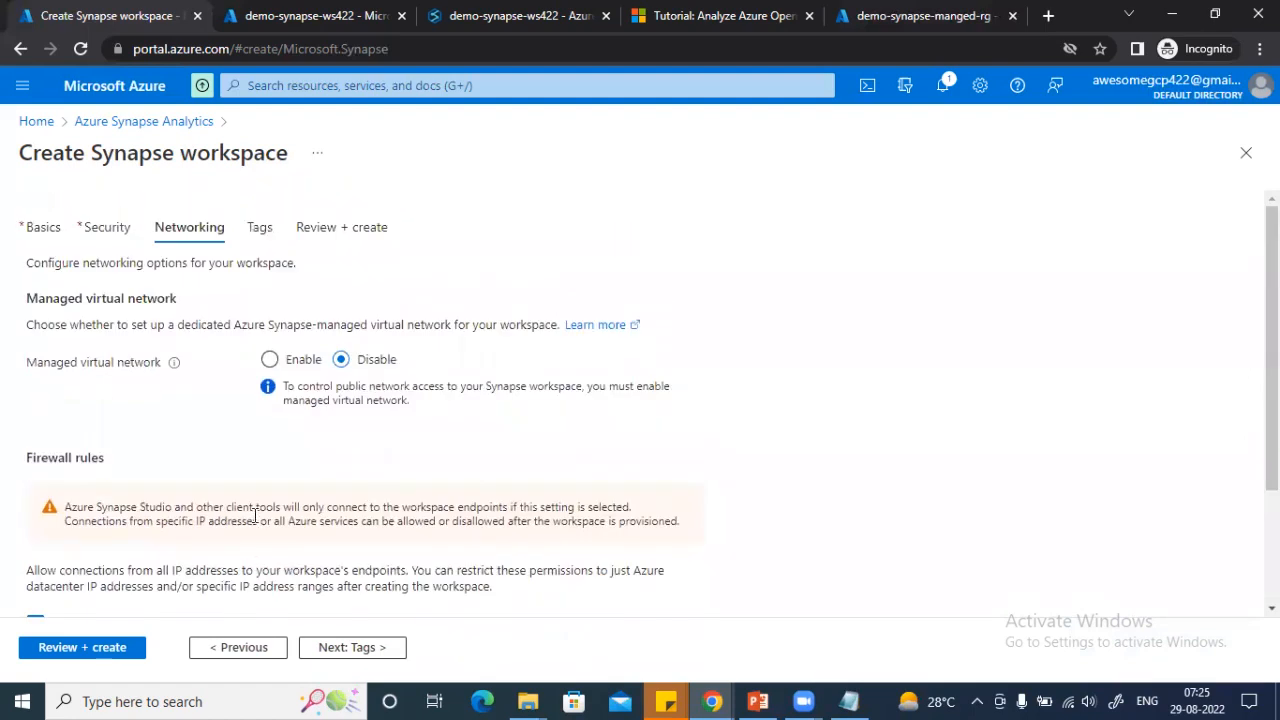
scroll(250, 480, down, 2)
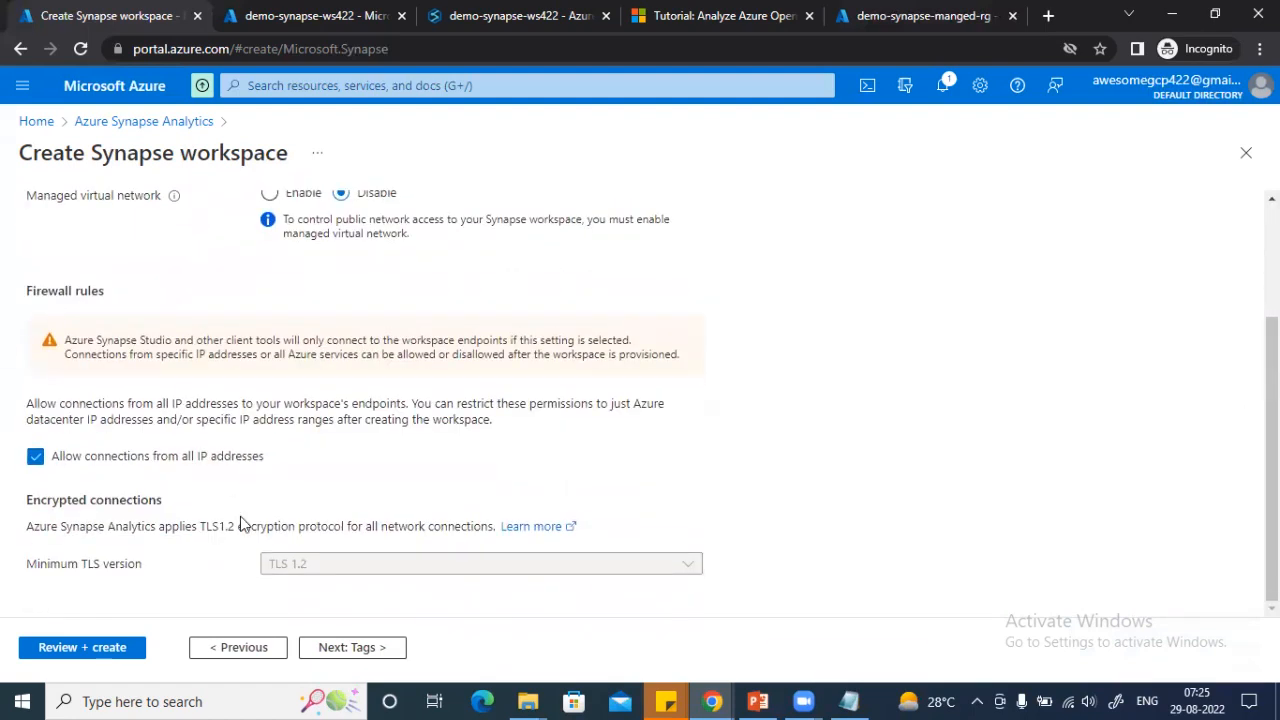
scroll(232, 479, up, 2)
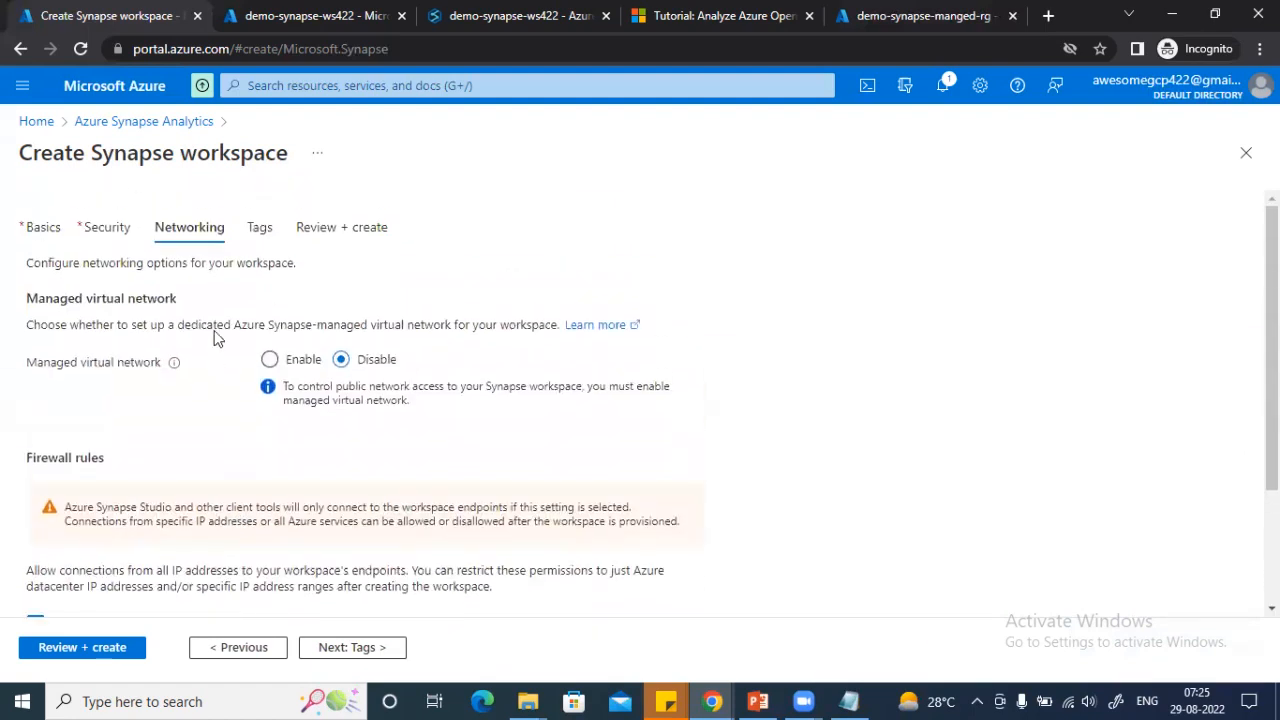
- Proceed to the tag settings and enter hr as the name of the first tag
click(365, 650)
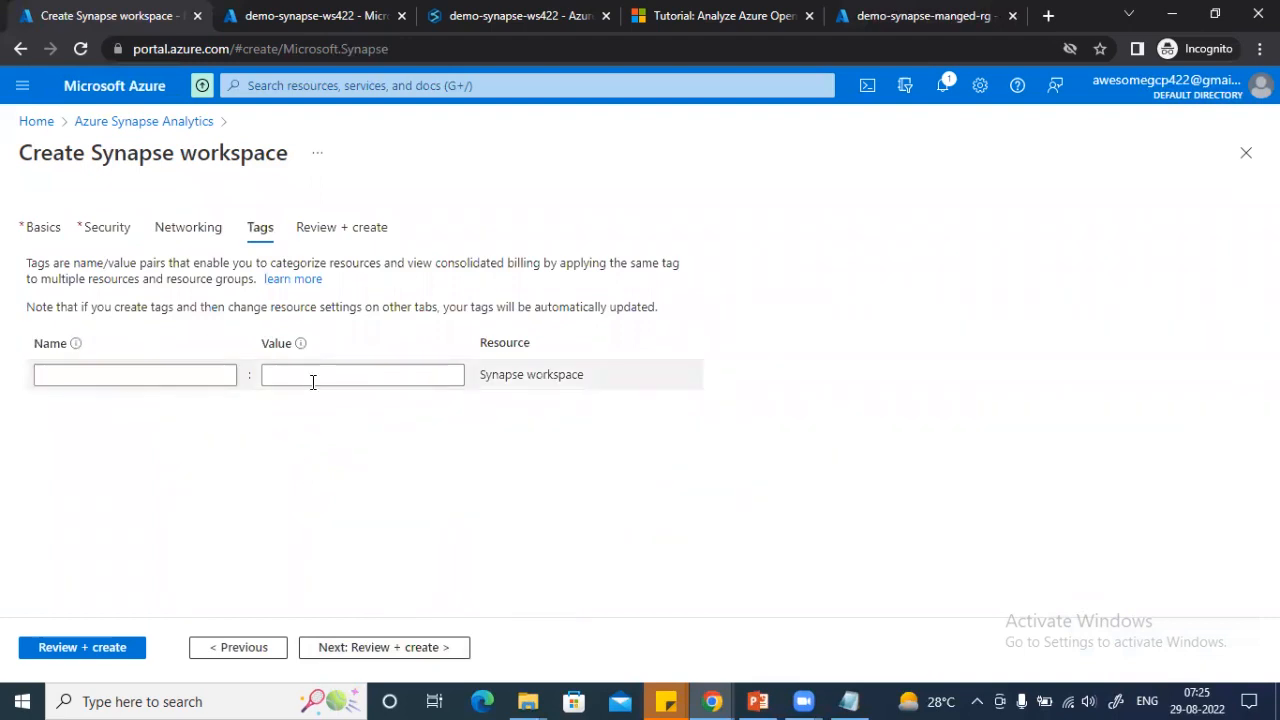
click(165, 377)
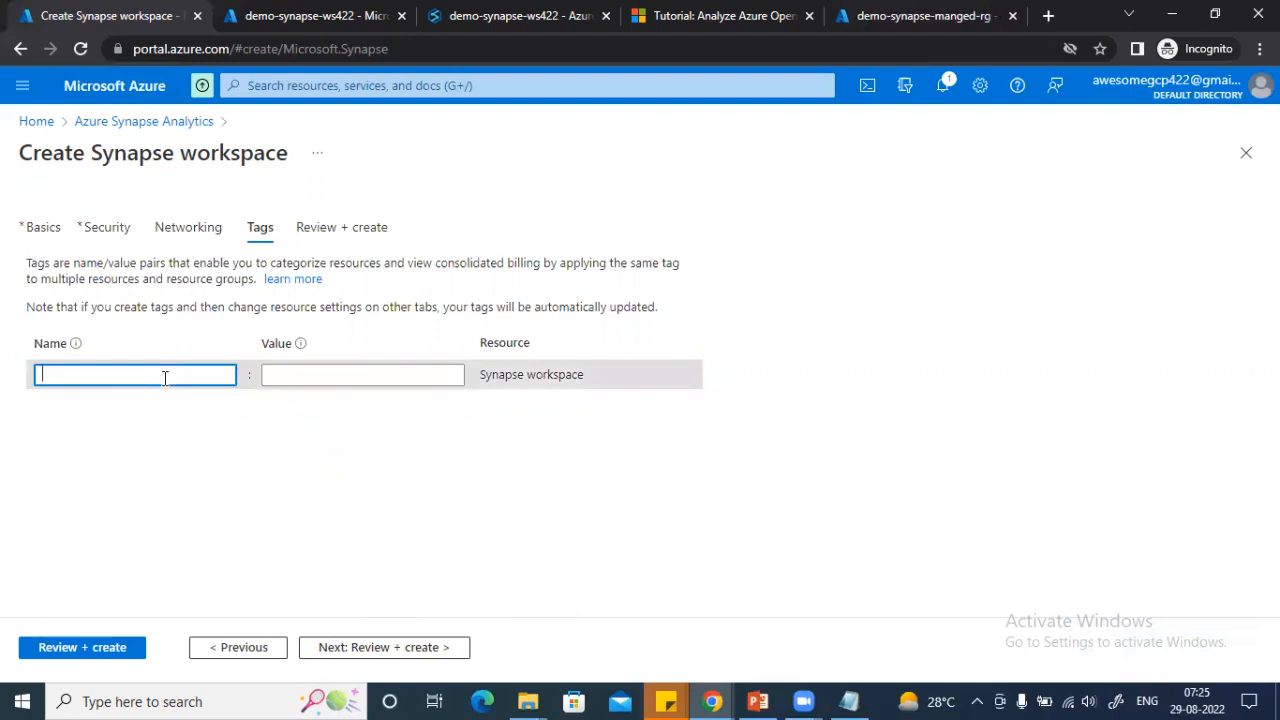
text(hr)
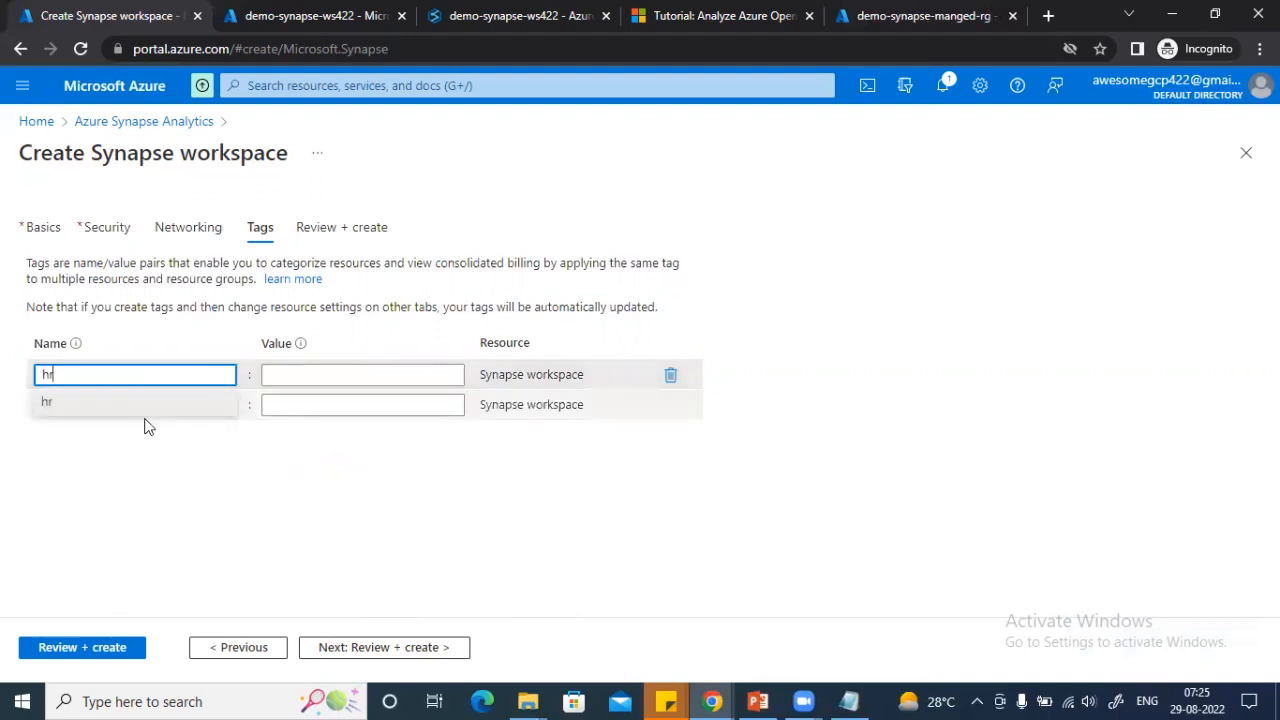
click(131, 410)
click(332, 375)
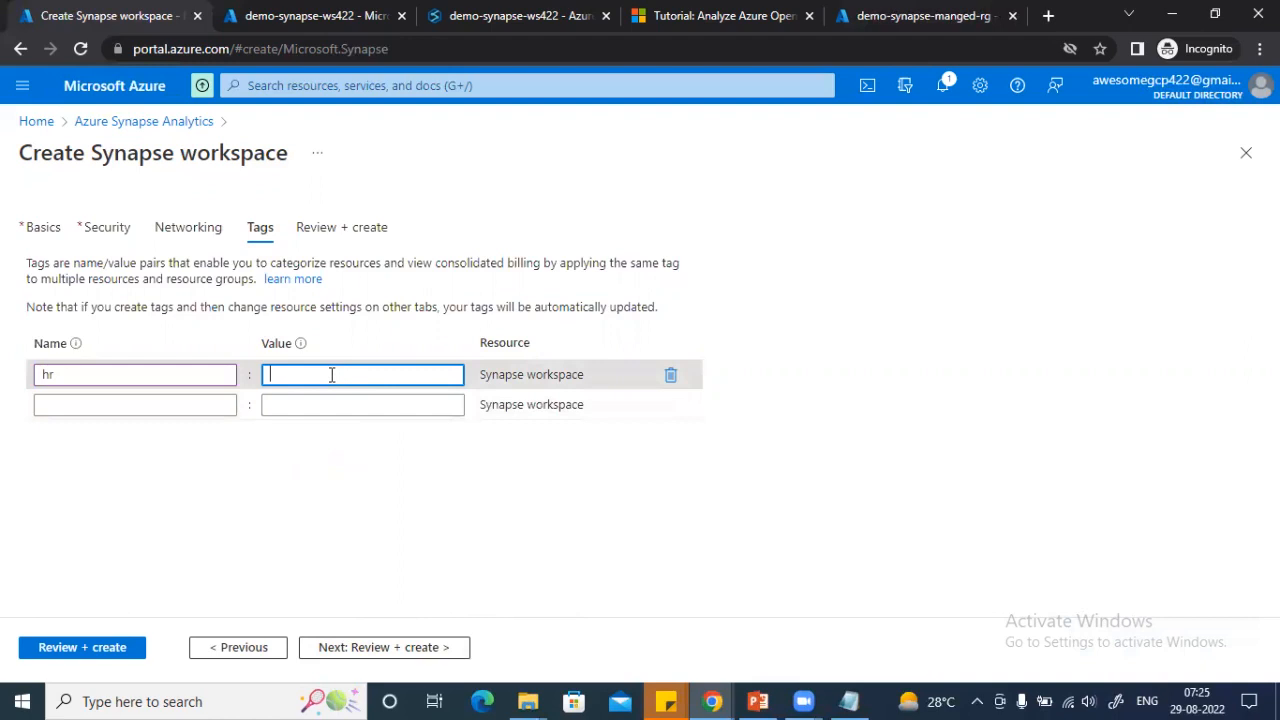
- Replace the first tag's name with dept and set its value to sales
drag(114, 370, 6, 368)
text(dept)
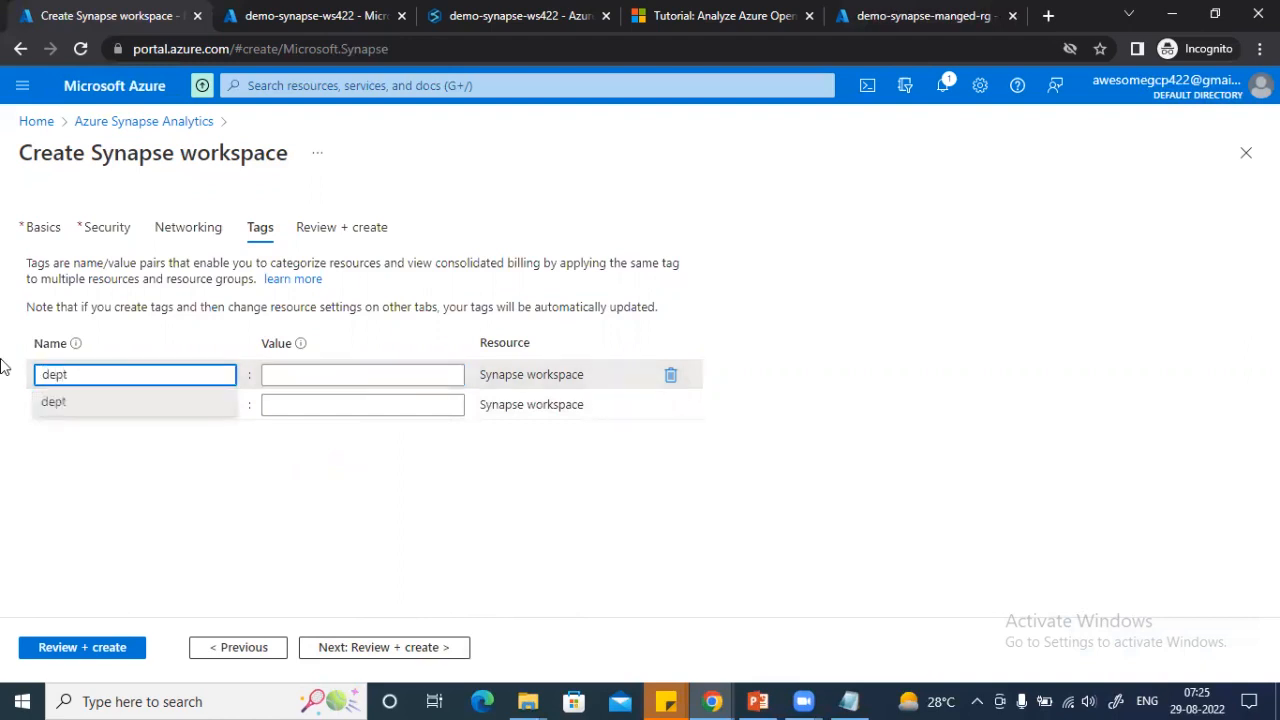
click(348, 374)
text(sales)
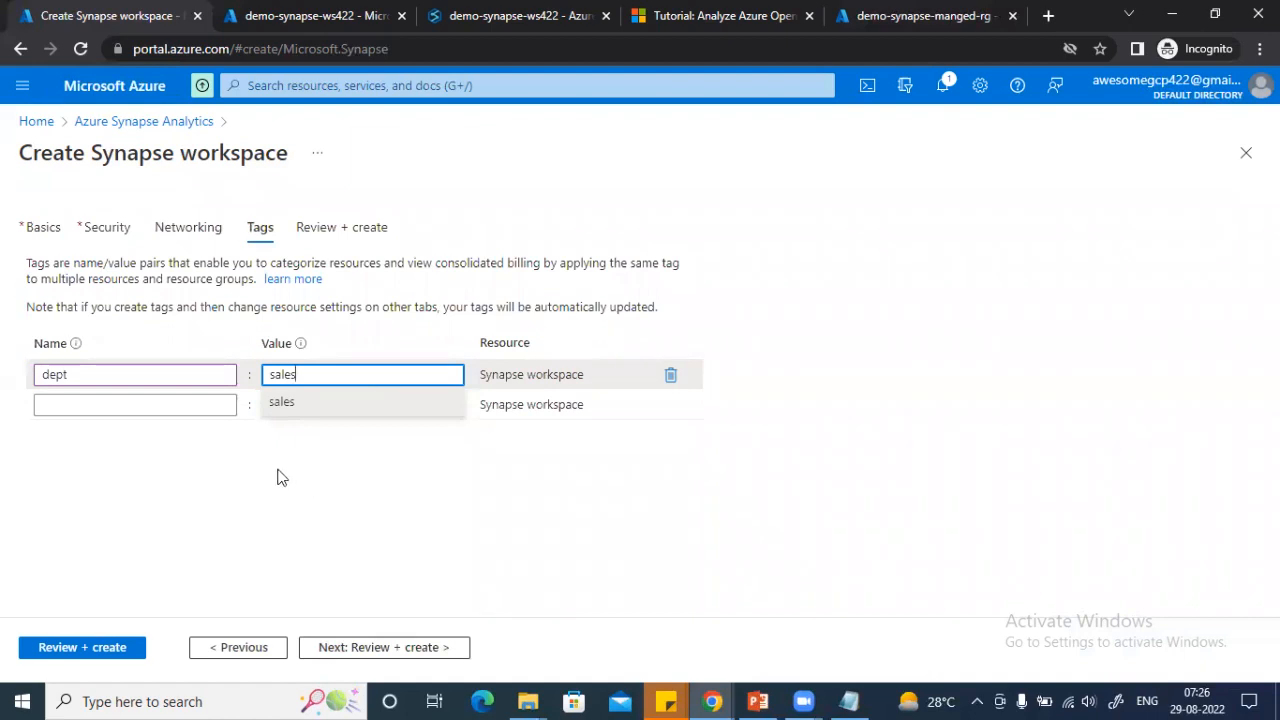
click(289, 403)
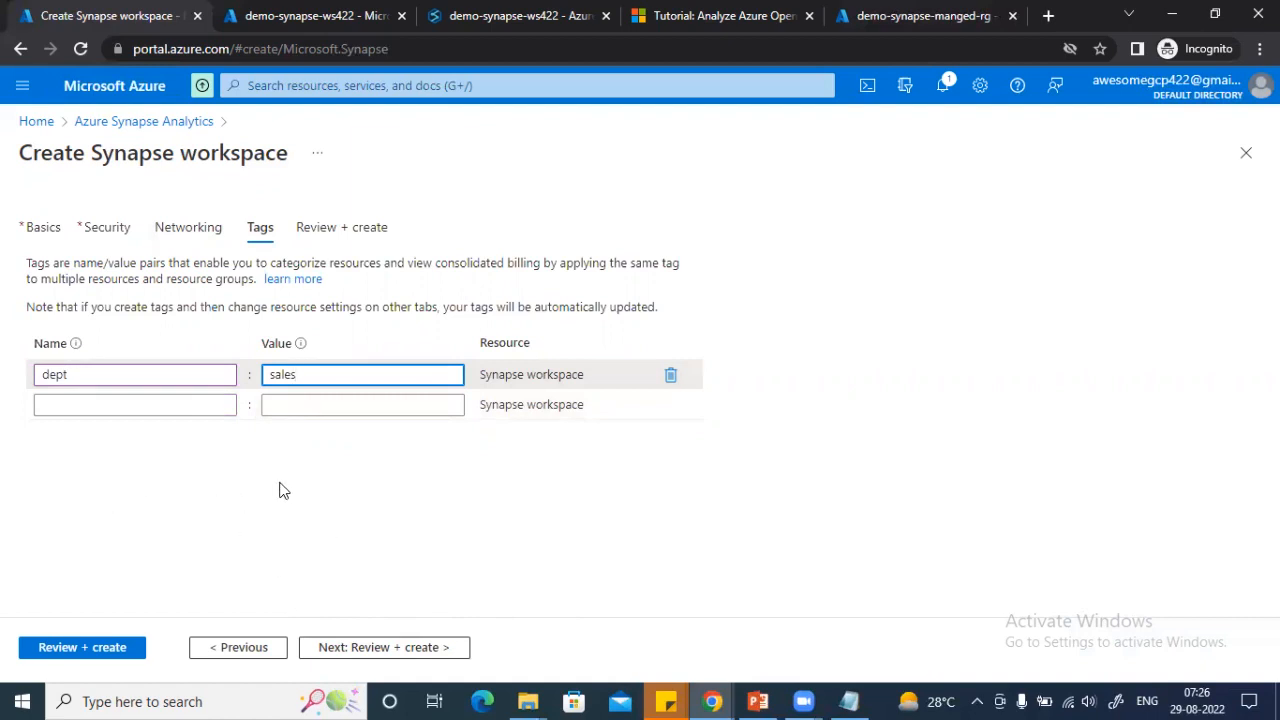
- Proceed to the final review and highlight the product details with the serverless SQL estimated cost per TB
click(428, 649)
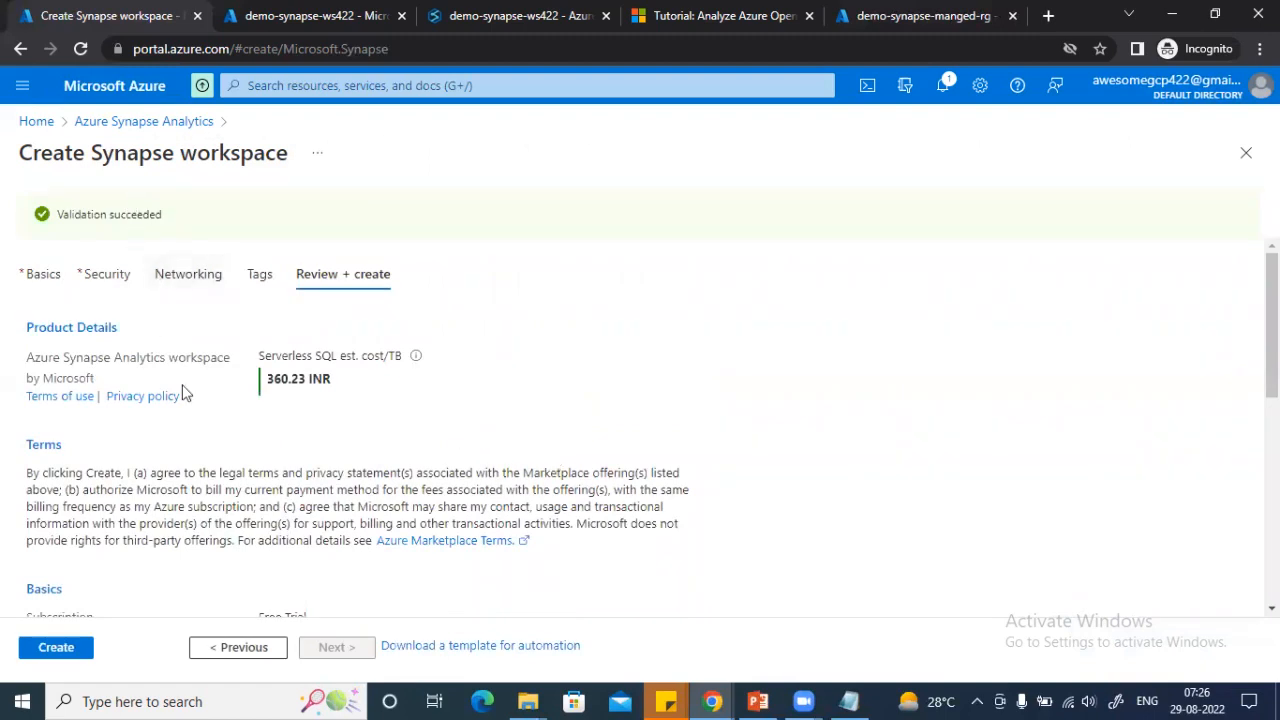
click(70, 649)
drag(28, 330, 408, 366)
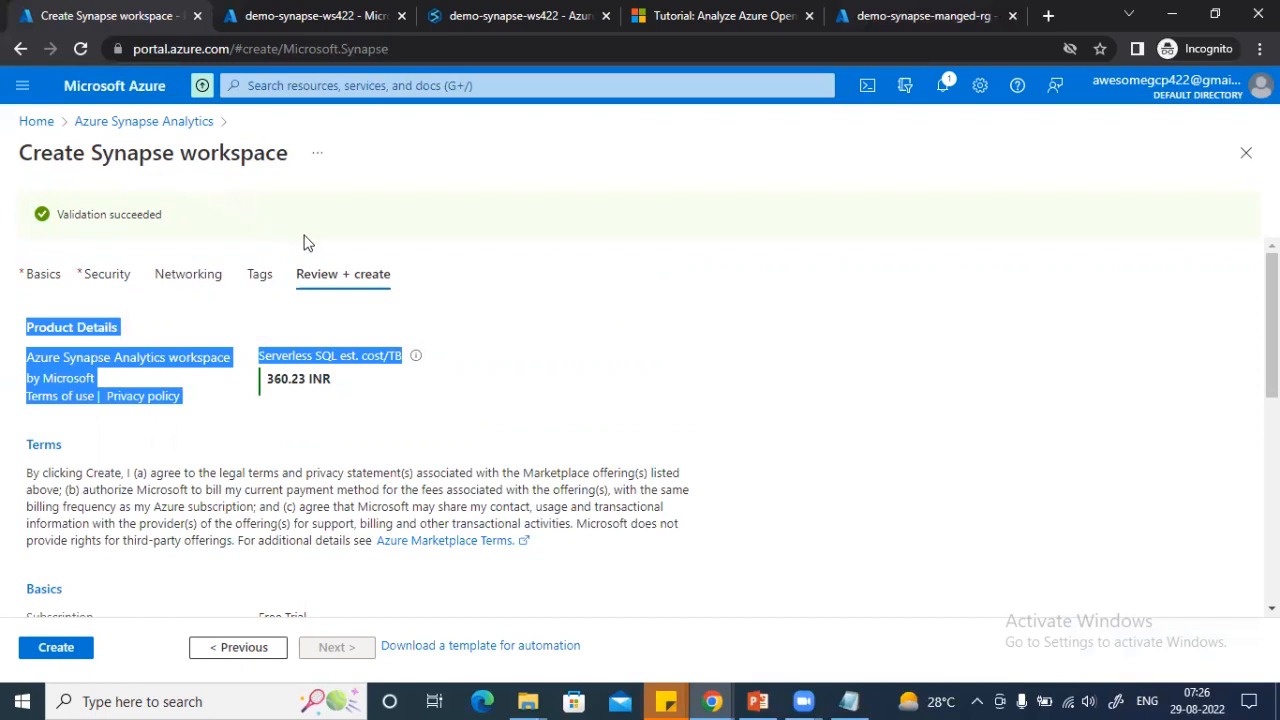
click(321, 423)
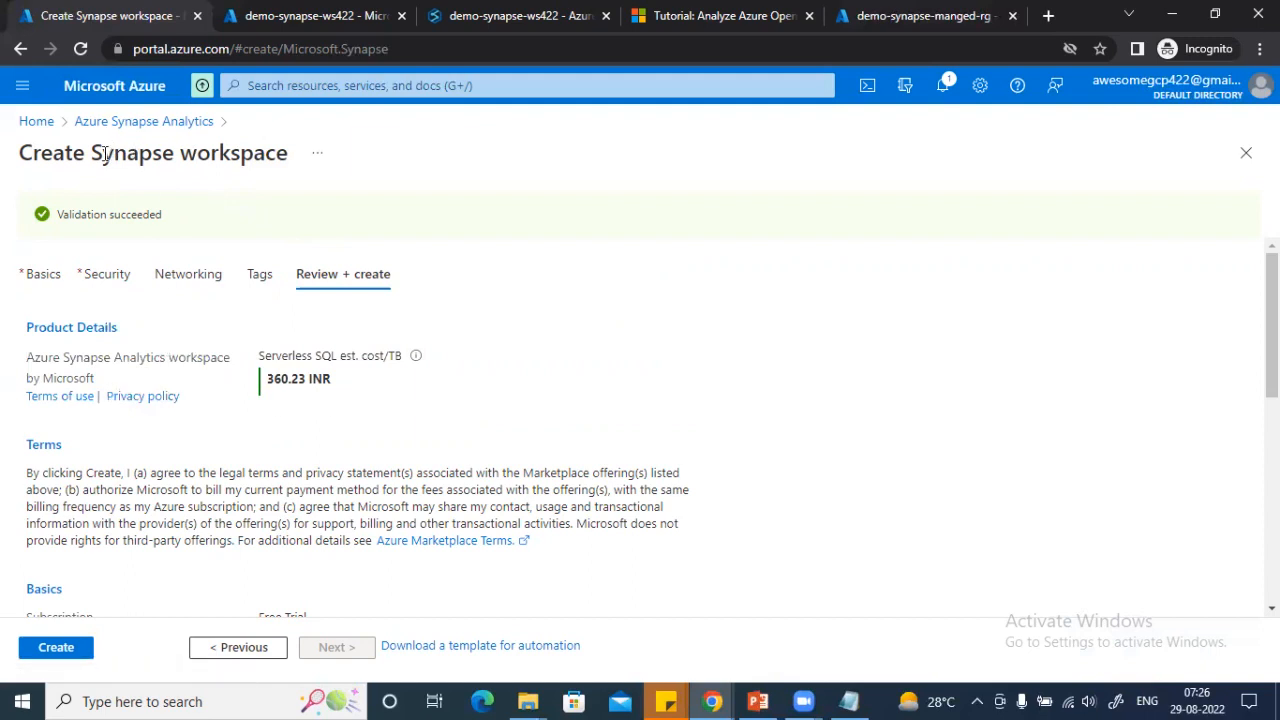
drag(27, 357, 343, 388)
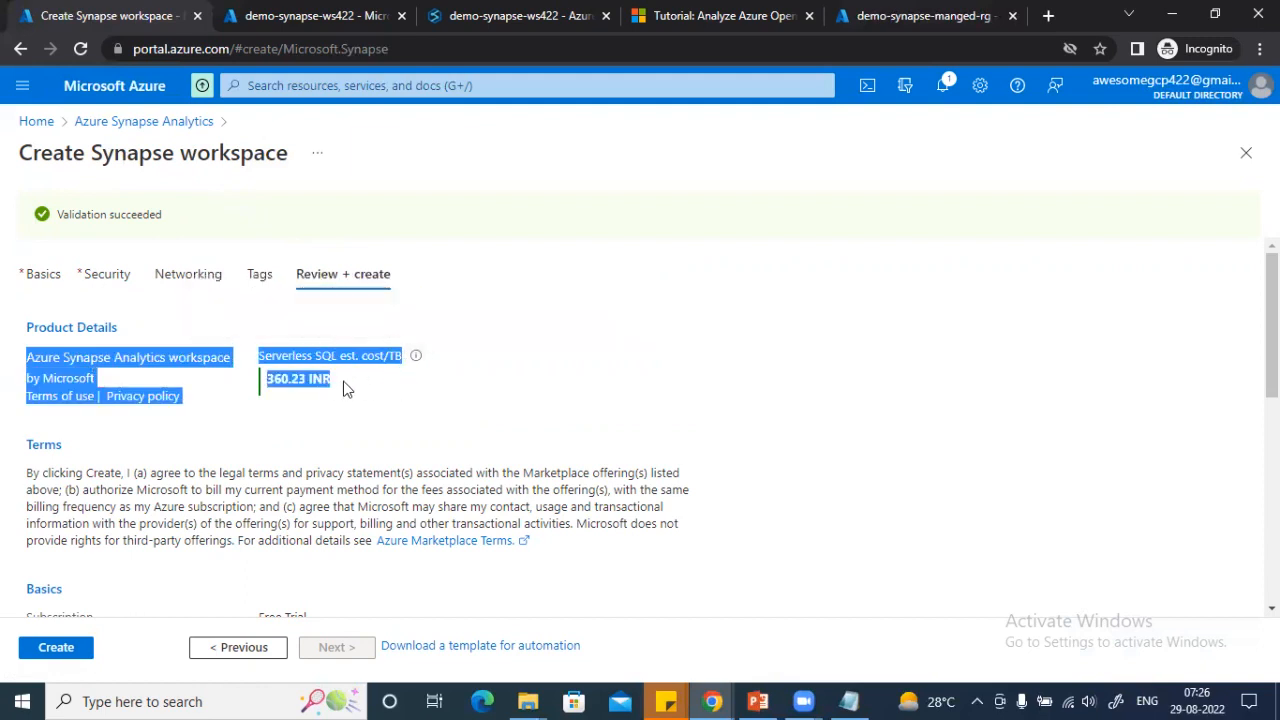
click(360, 390)
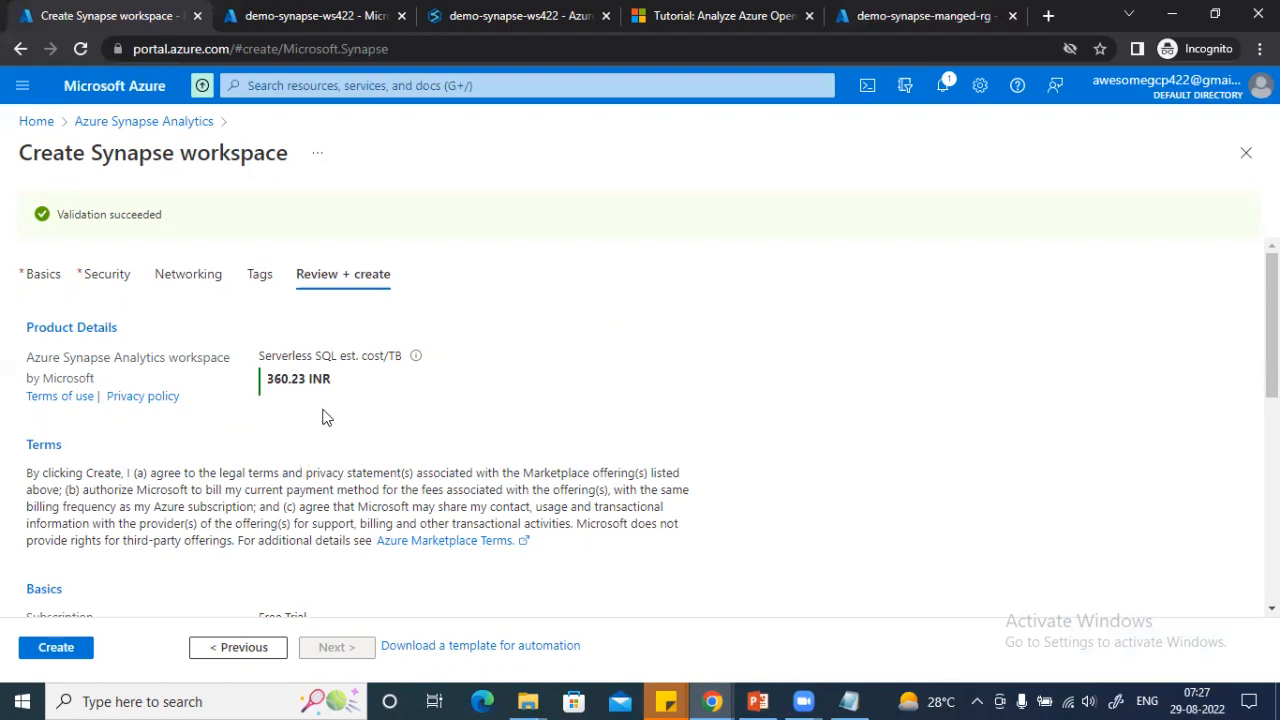
- Review the terms and the Basics, Security, Networking and Tags summary, and leave the form without creating the workspace
scroll(313, 409, down, 1)
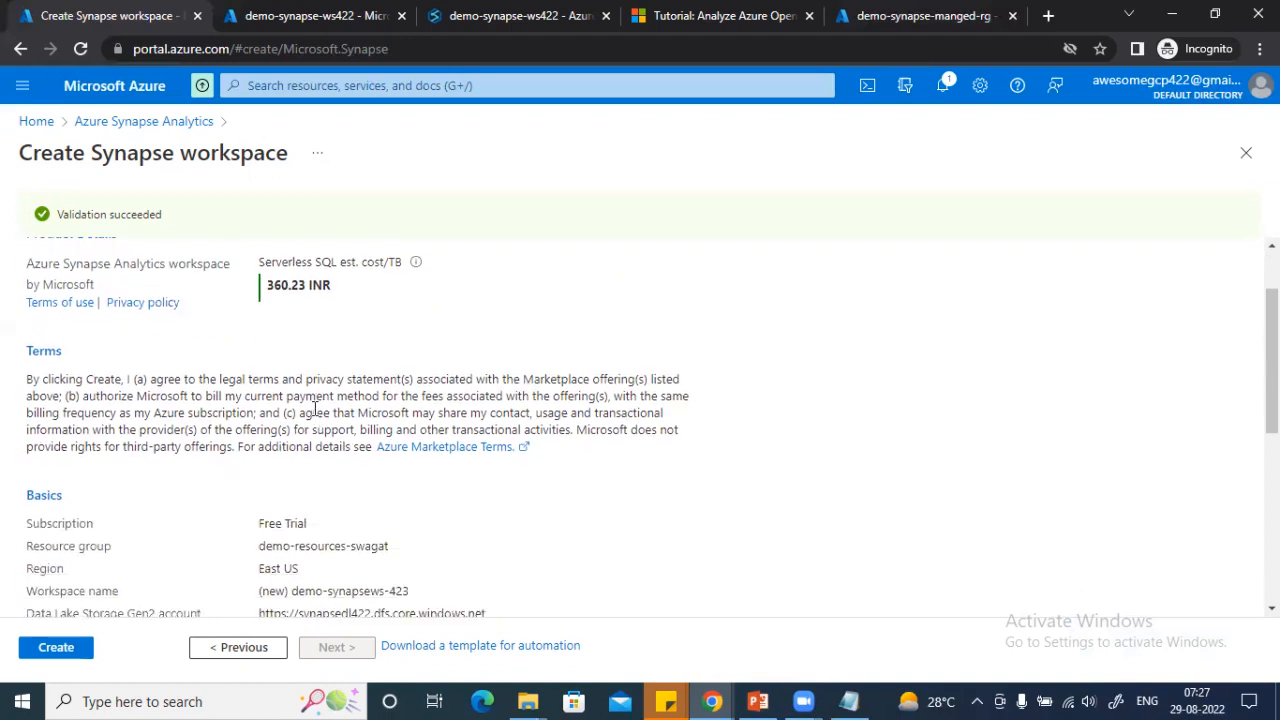
scroll(313, 409, up, 1)
scroll(220, 432, down, 3)
scroll(238, 416, up, 3)
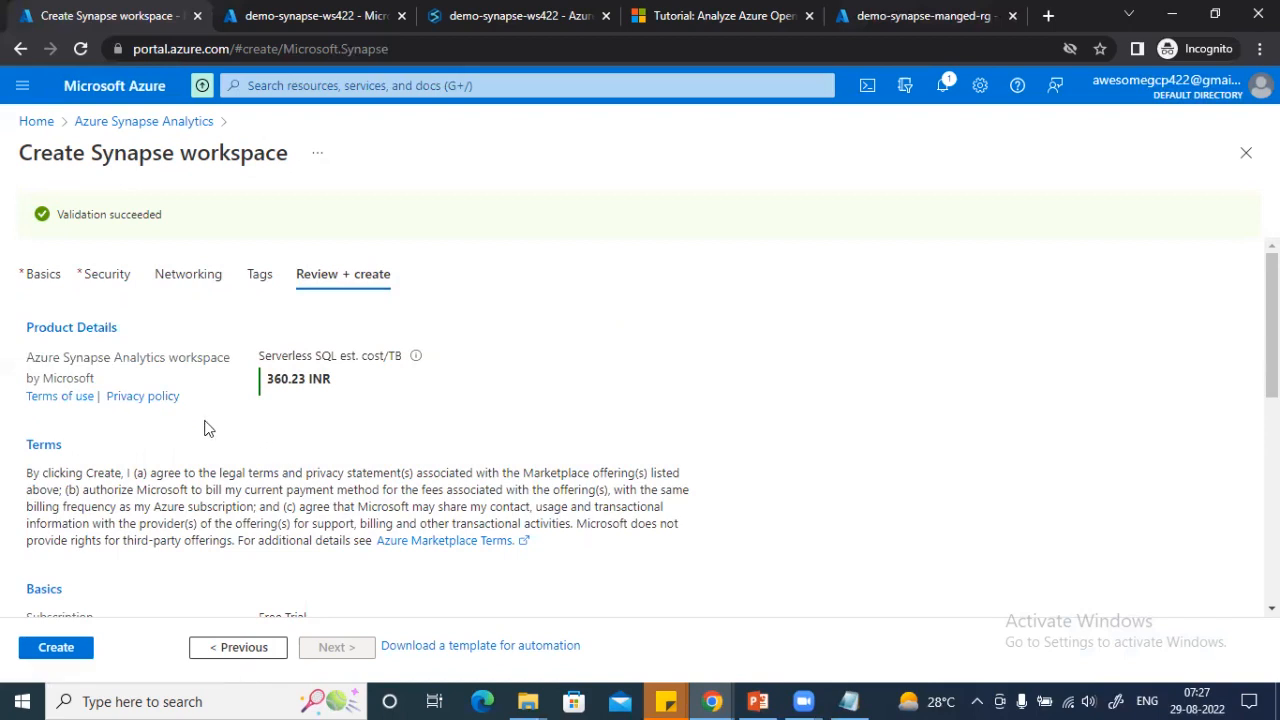
scroll(280, 395, down, 1)
scroll(300, 405, up, 1)
scroll(265, 435, down, 3)
scroll(262, 441, down, 3)
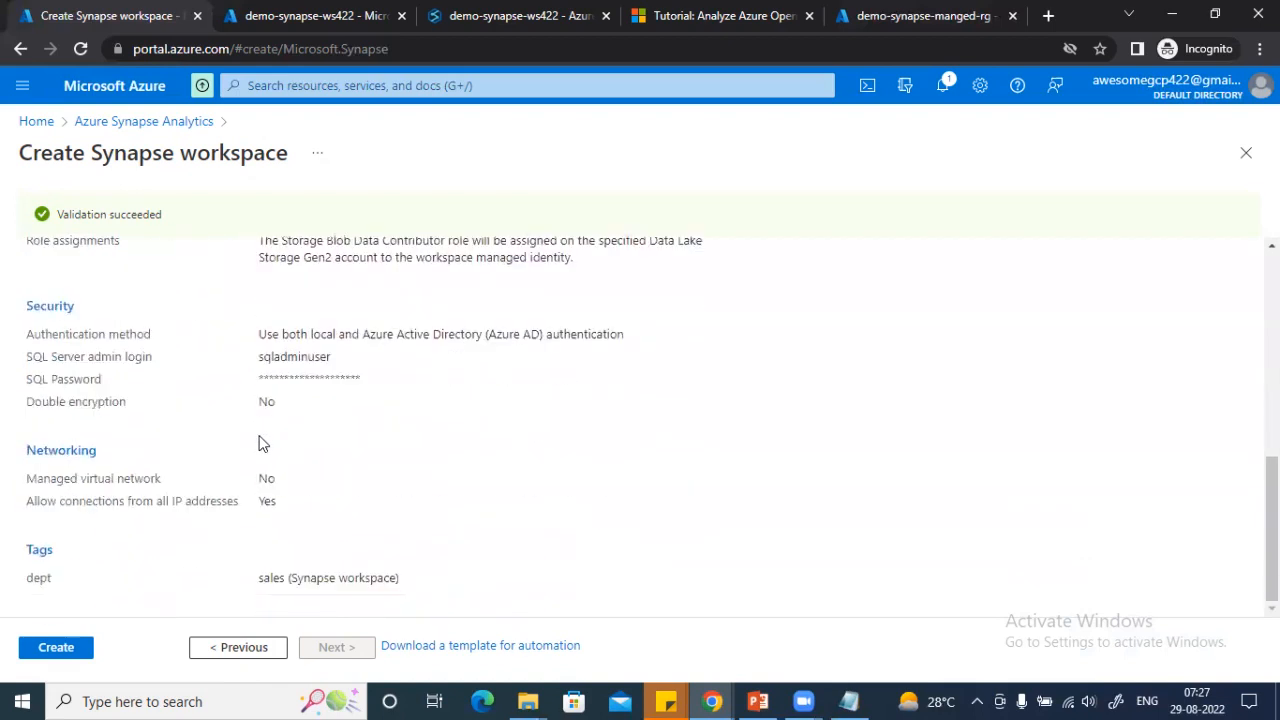
scroll(350, 486, up, 1)
scroll(350, 486, up, 4)
scroll(300, 480, down, 3)
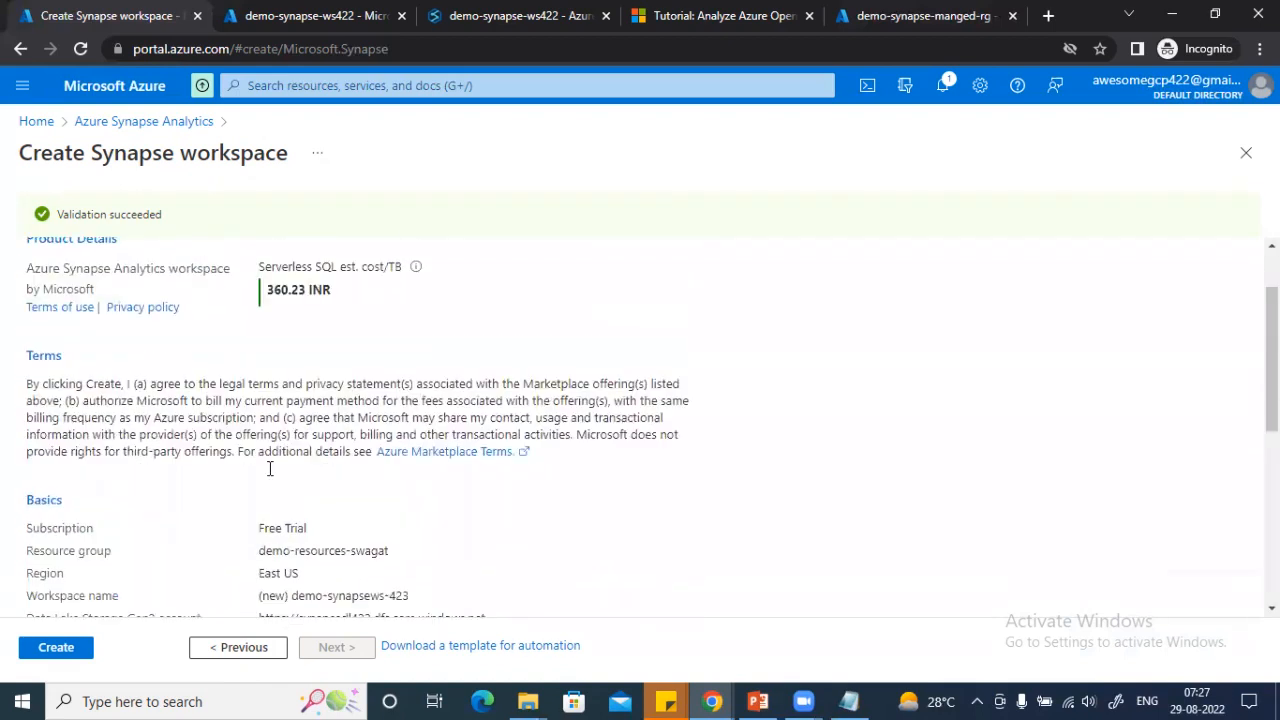
scroll(260, 476, down, 2)
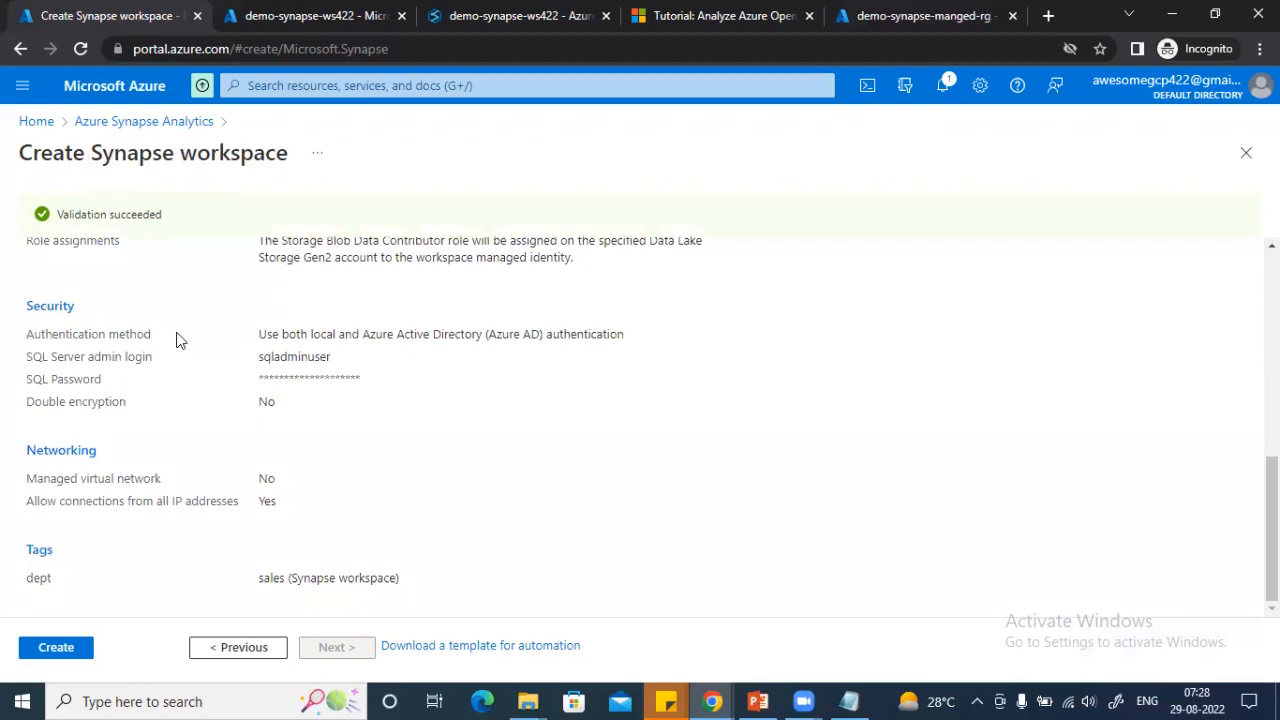
scroll(337, 506, up, 3)
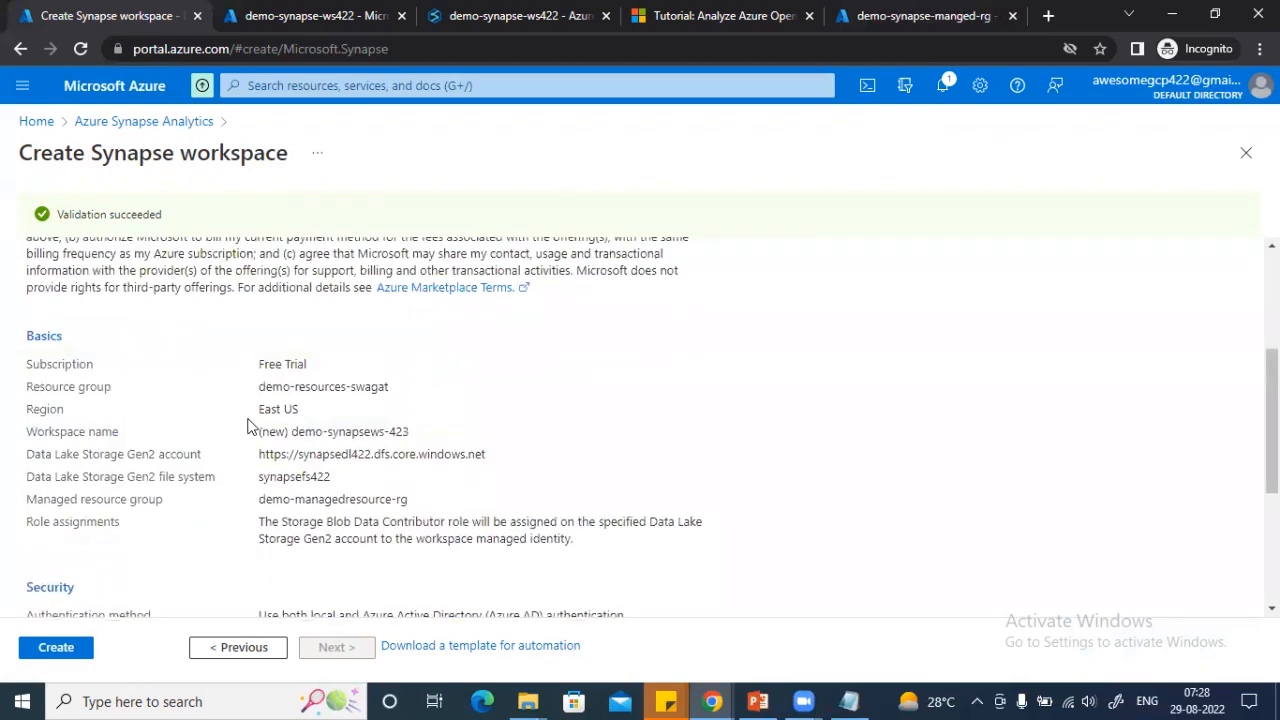
scroll(227, 418, up, 3)
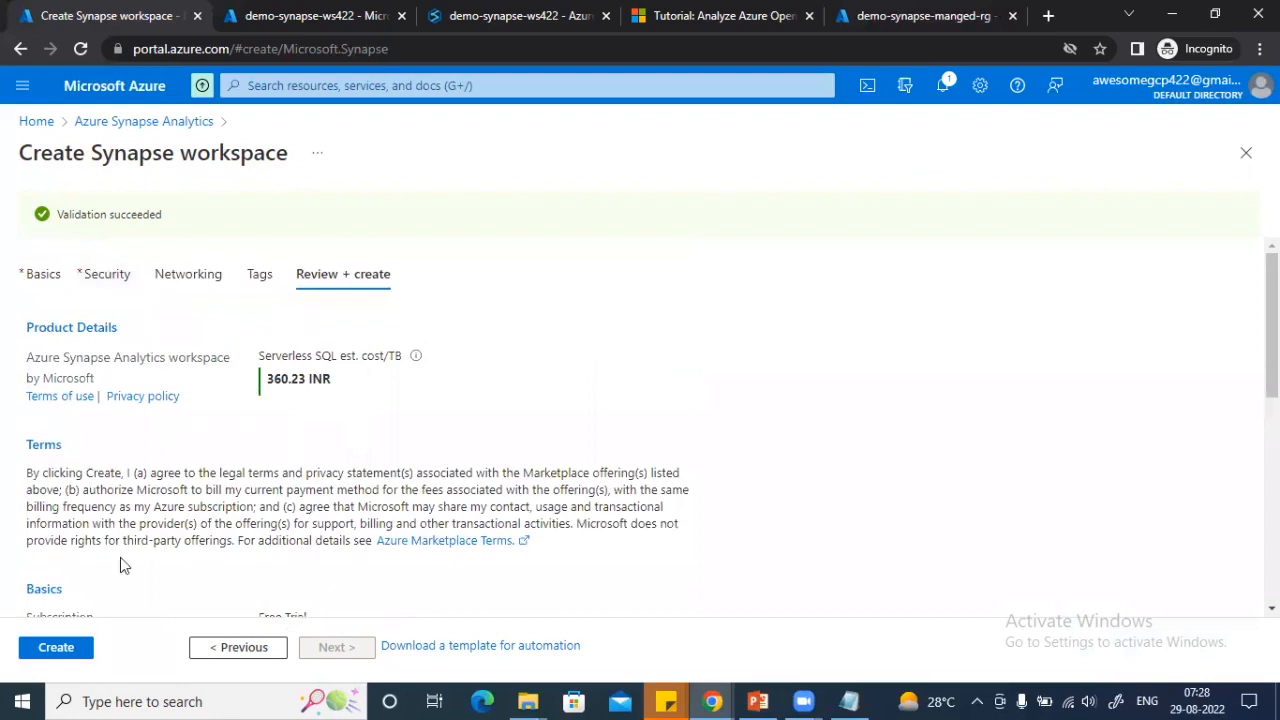
click(1246, 153)
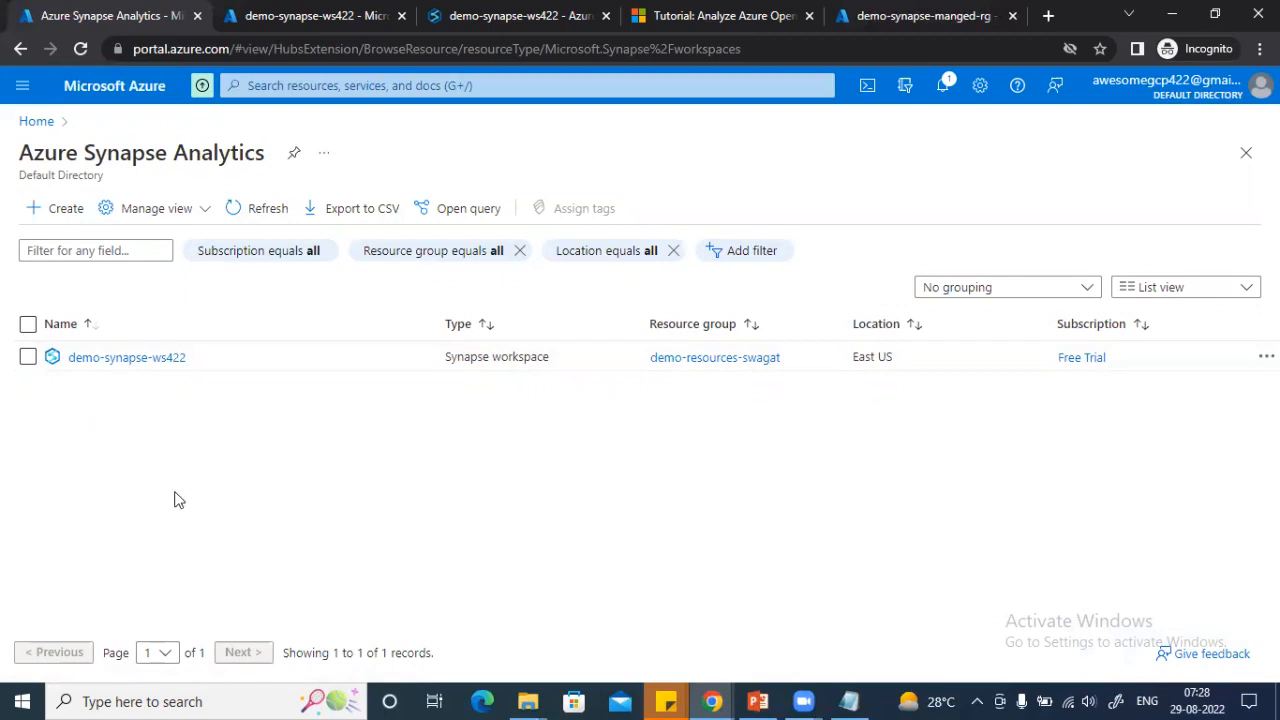
- Go to the resource groups, open demo-synapse-manged-rg in a new browser tab and dismiss the remaining credit notice
click(304, 86)
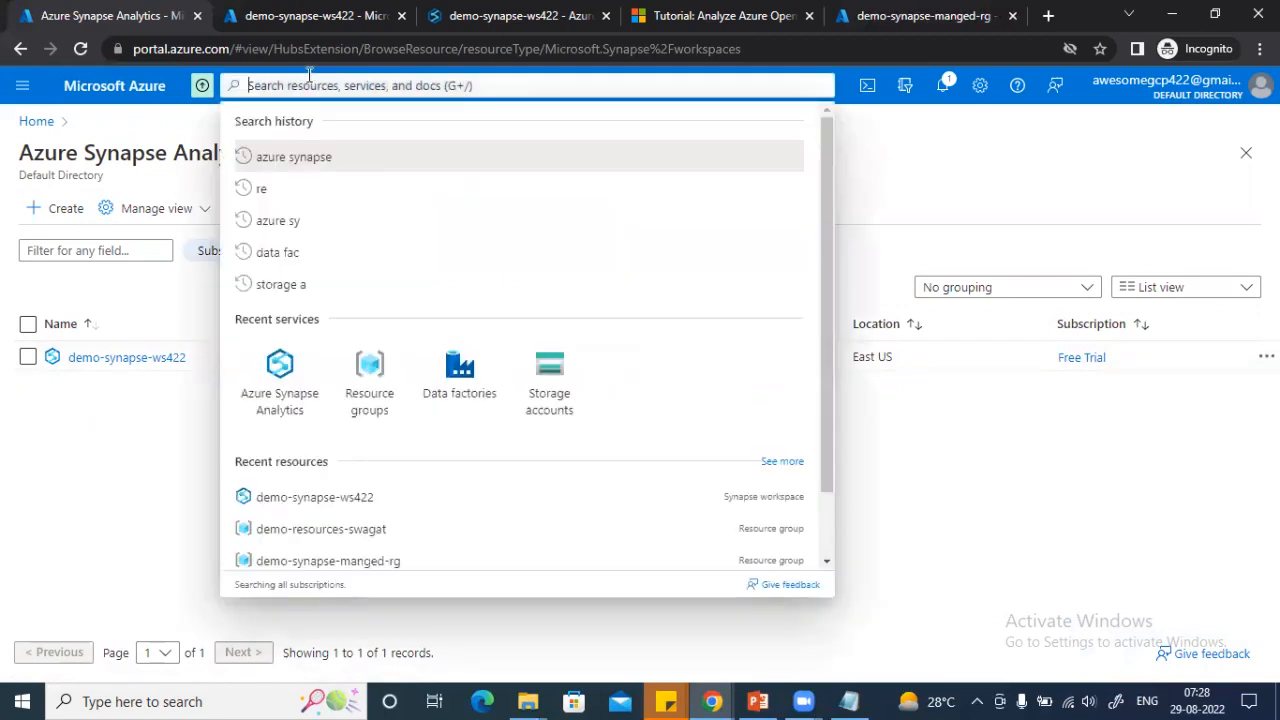
click(369, 381)
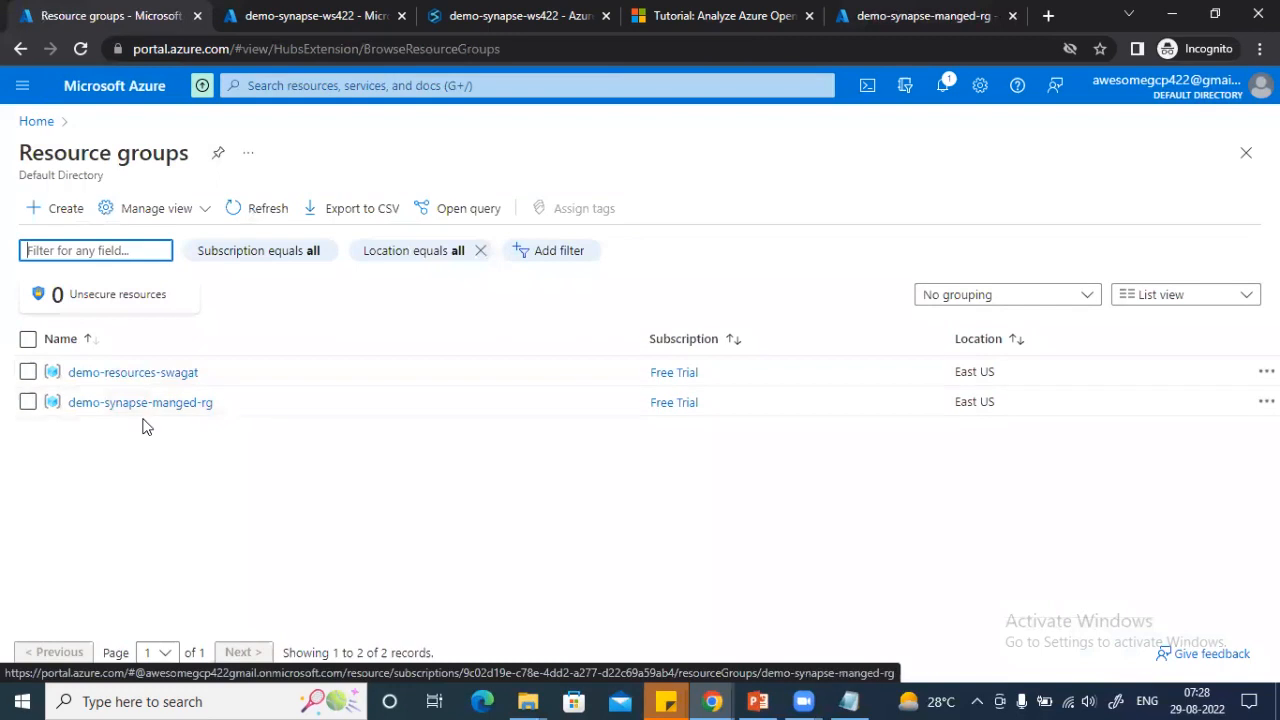
right_click(153, 410)
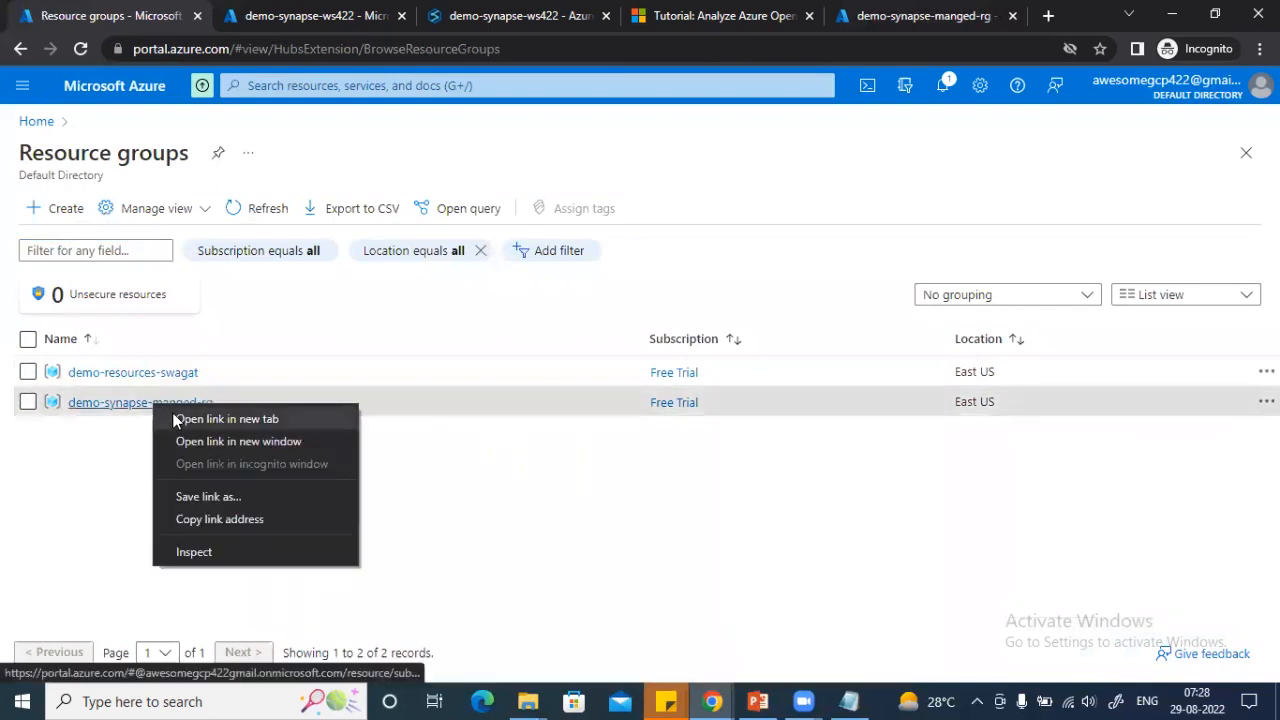
click(180, 419)
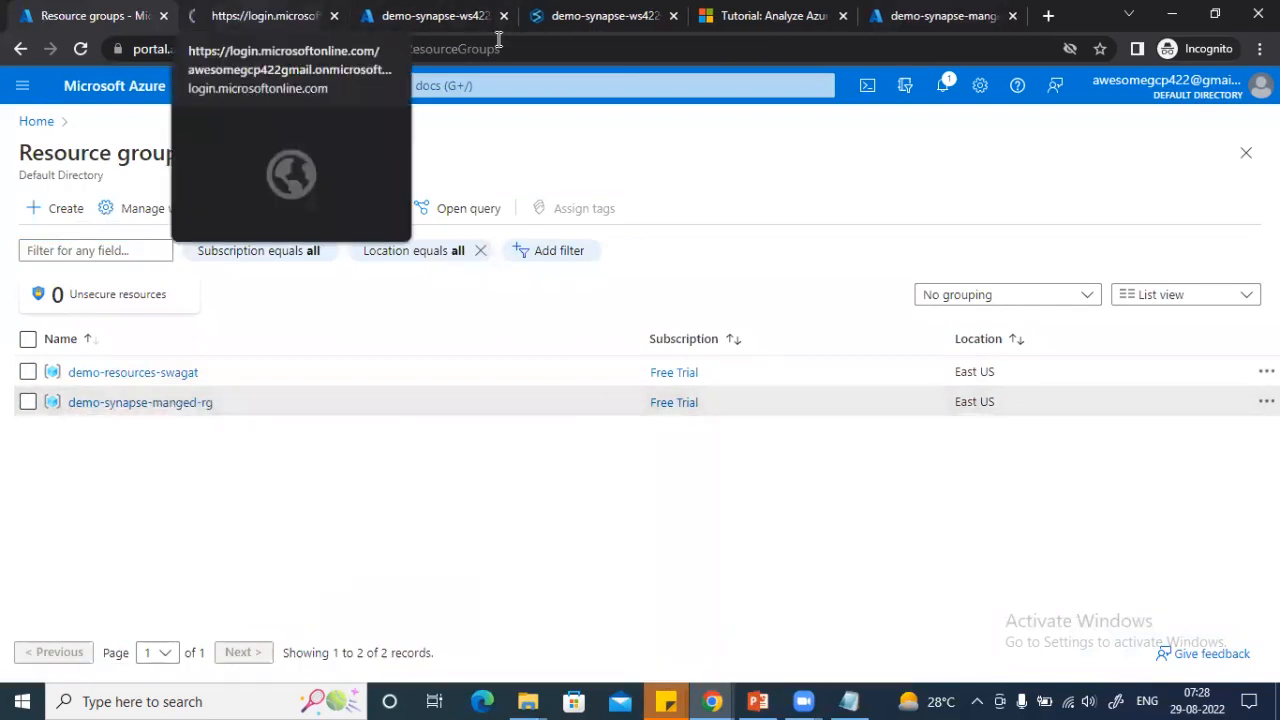
click(262, 16)
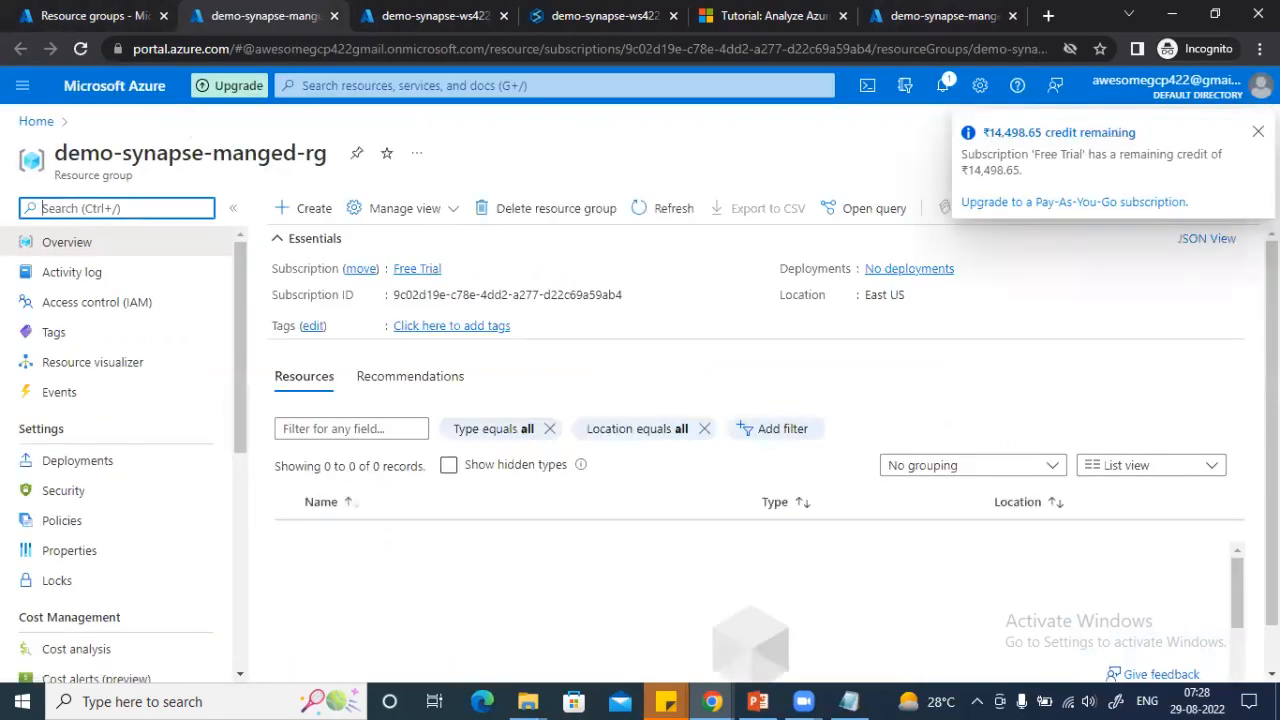
click(1255, 132)
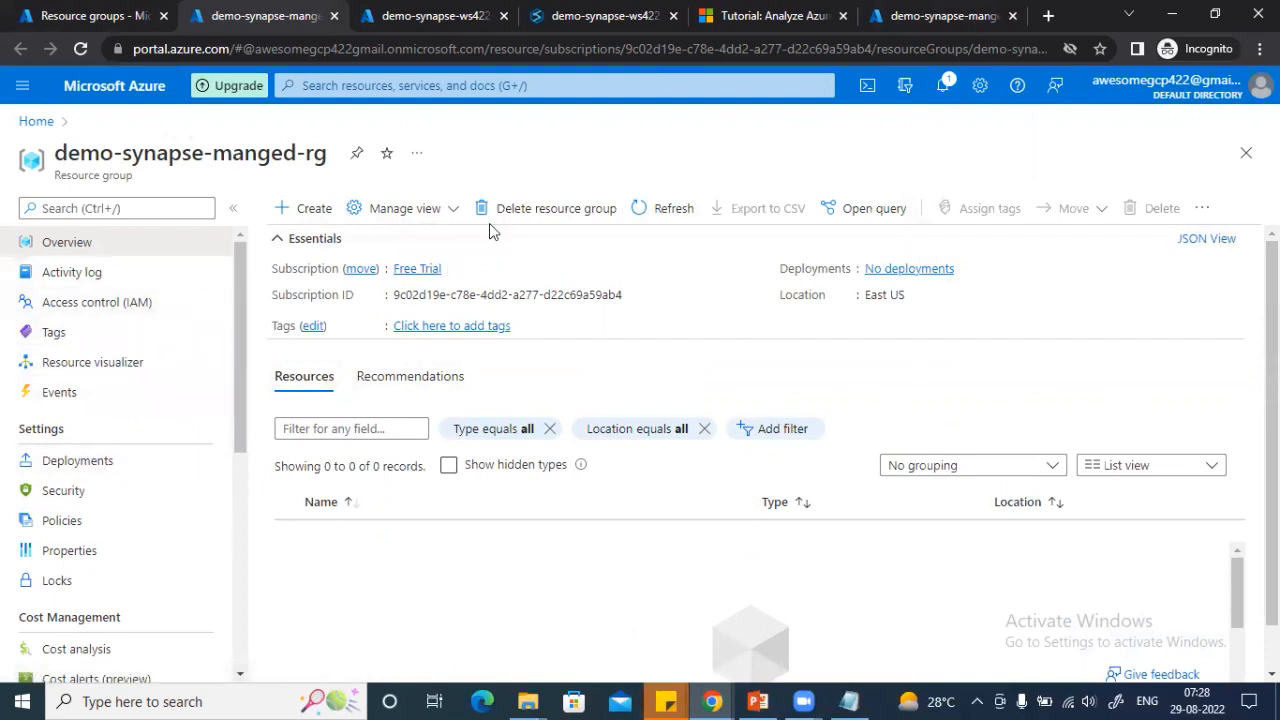
- Examine which resources deleting demo-synapse-manged-rg would affect, then cancel the deletion and close that browser tab
click(578, 222)
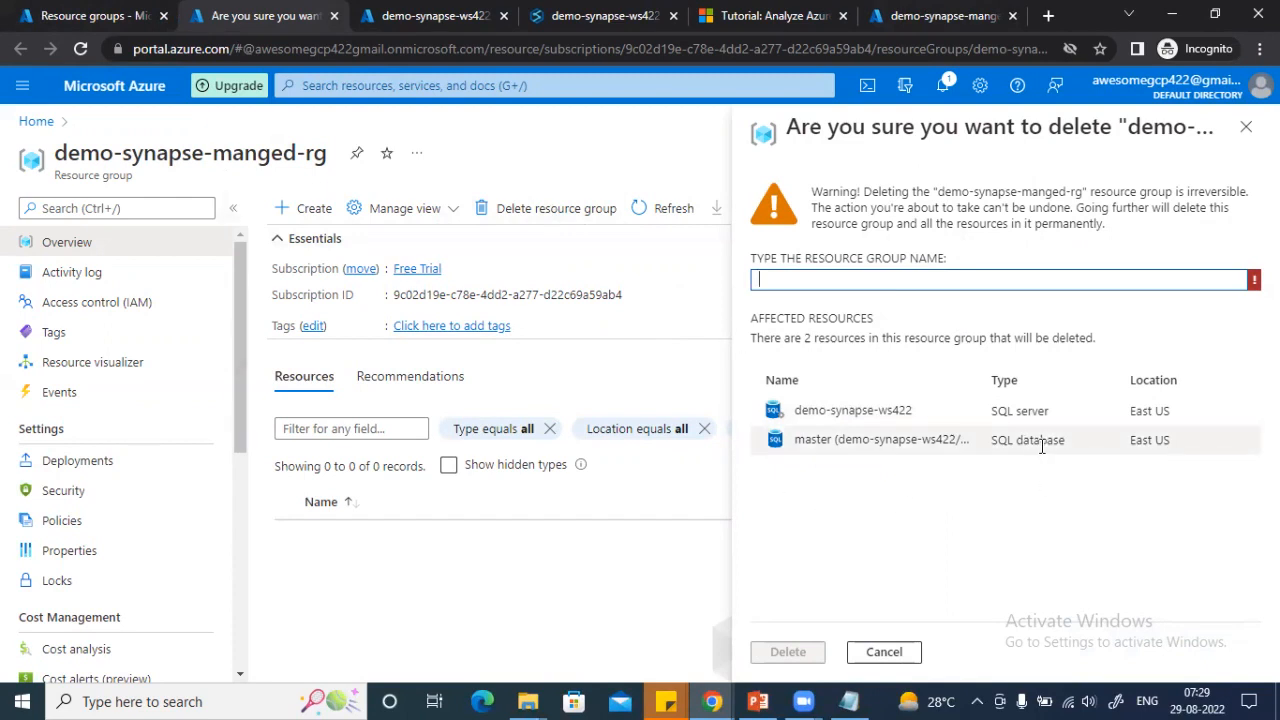
click(884, 652)
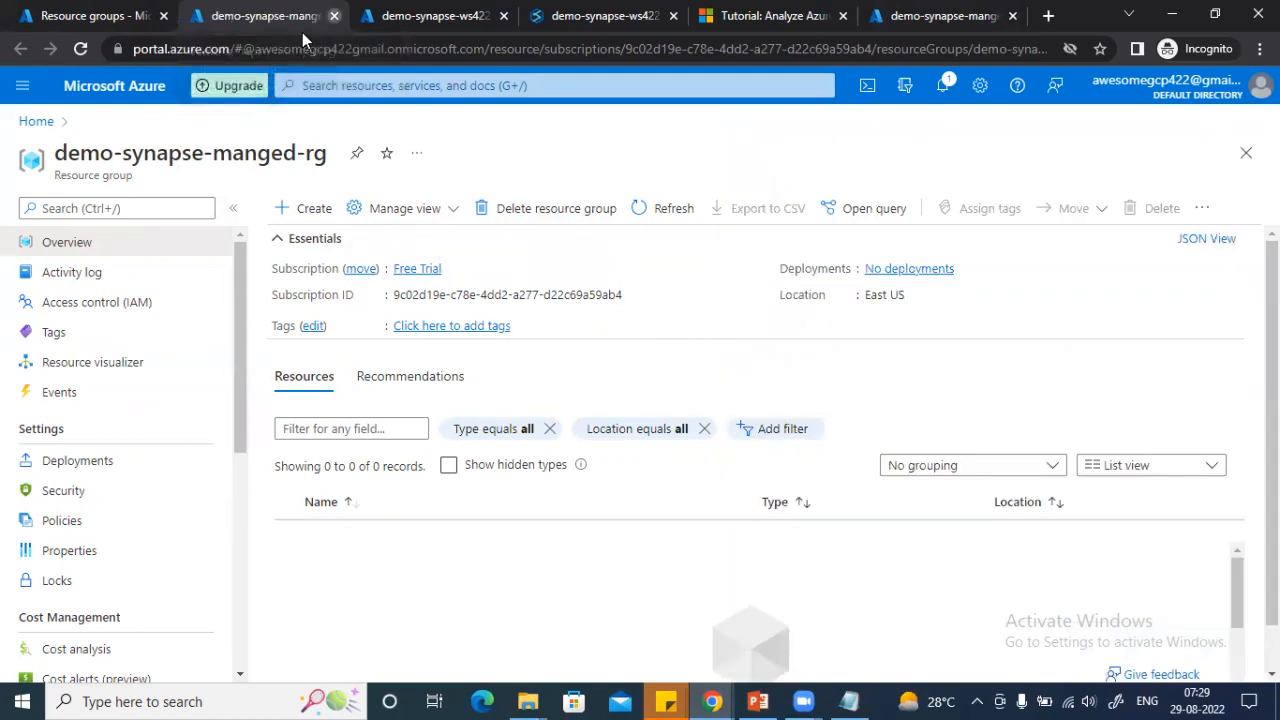
click(334, 16)
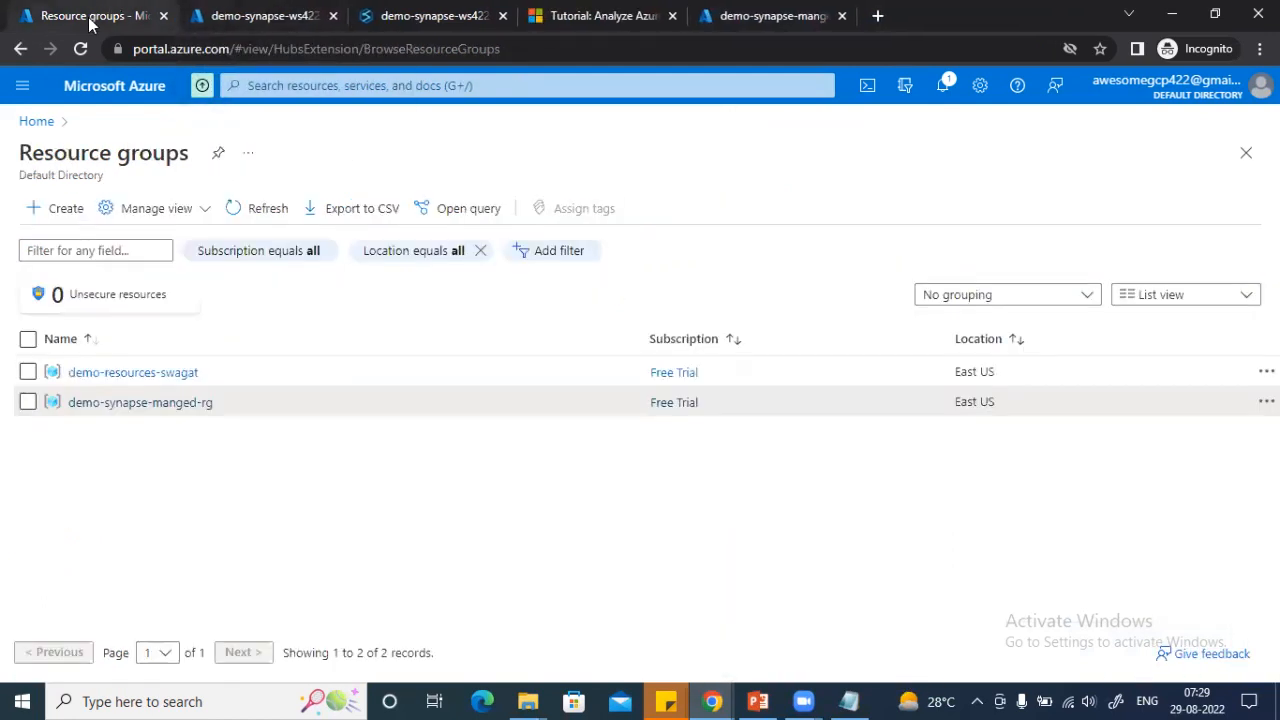
- Open the demo-synapse-ws422 Synapse workspace from the main demo resource group
click(183, 373)
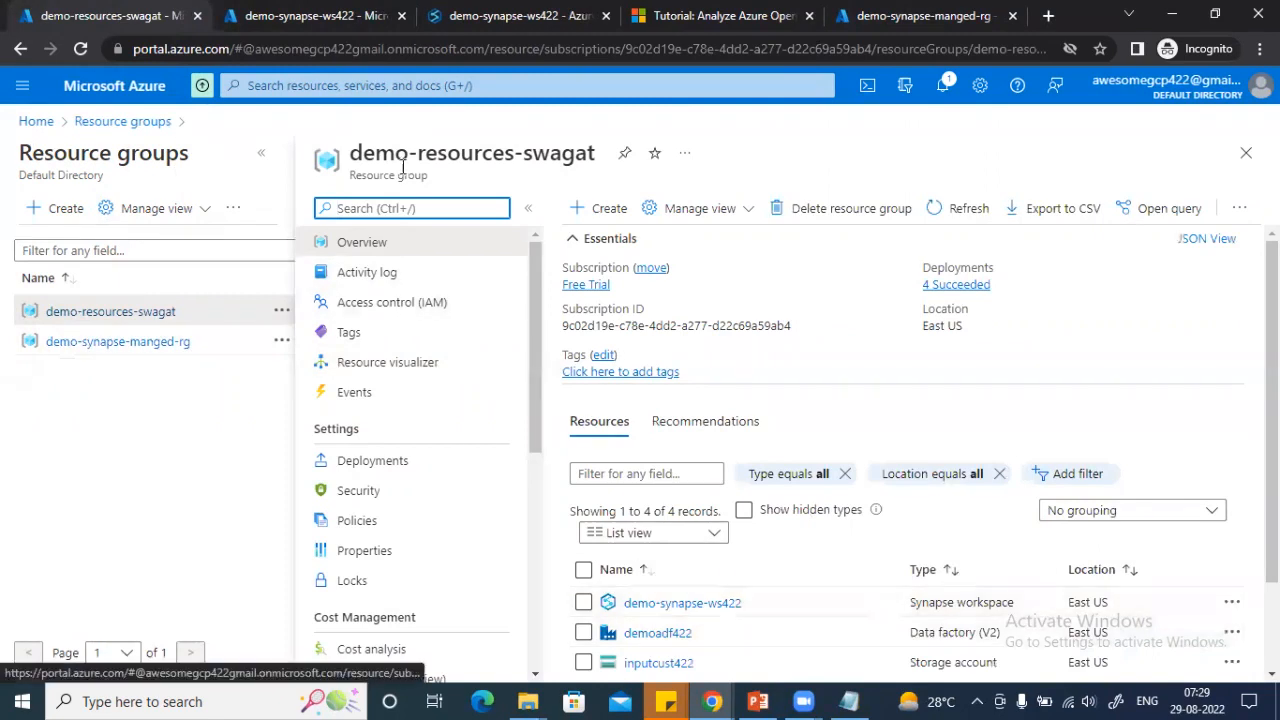
click(718, 604)
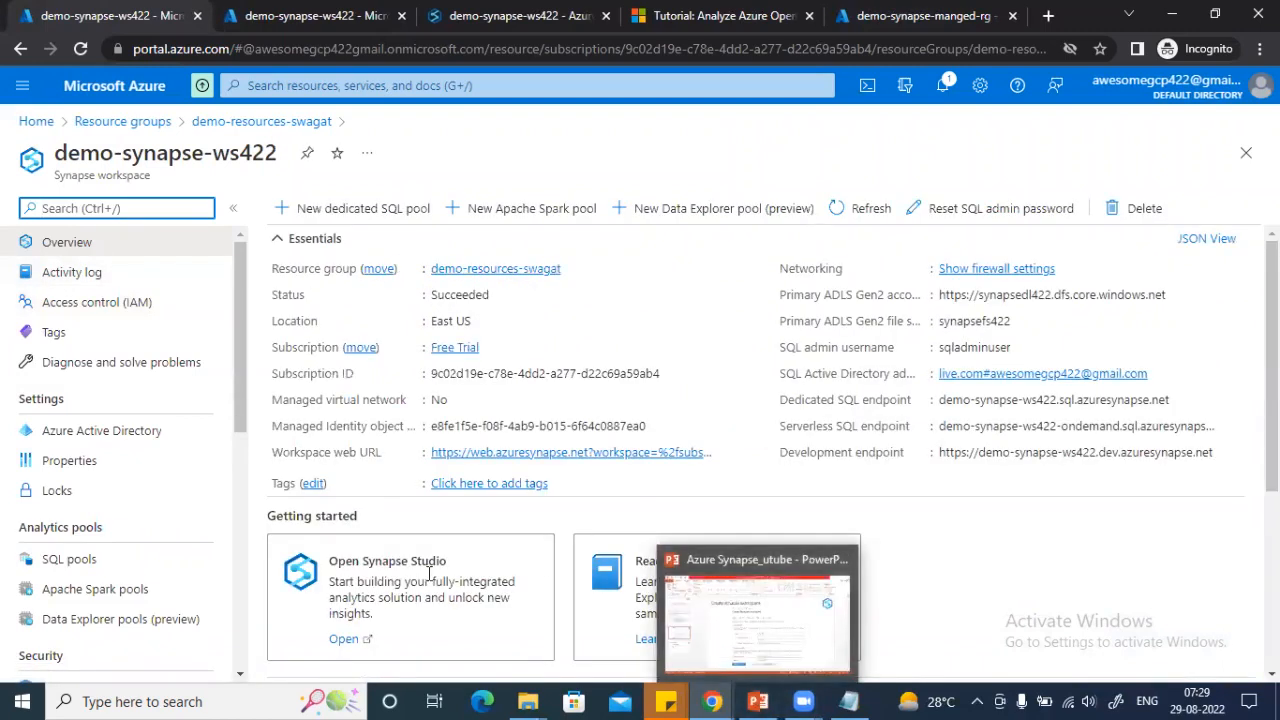
- Switch to the Azure Synapse_utube presentation in PowerPoint and read the Explore Synapse Studio slide
click(760, 701)
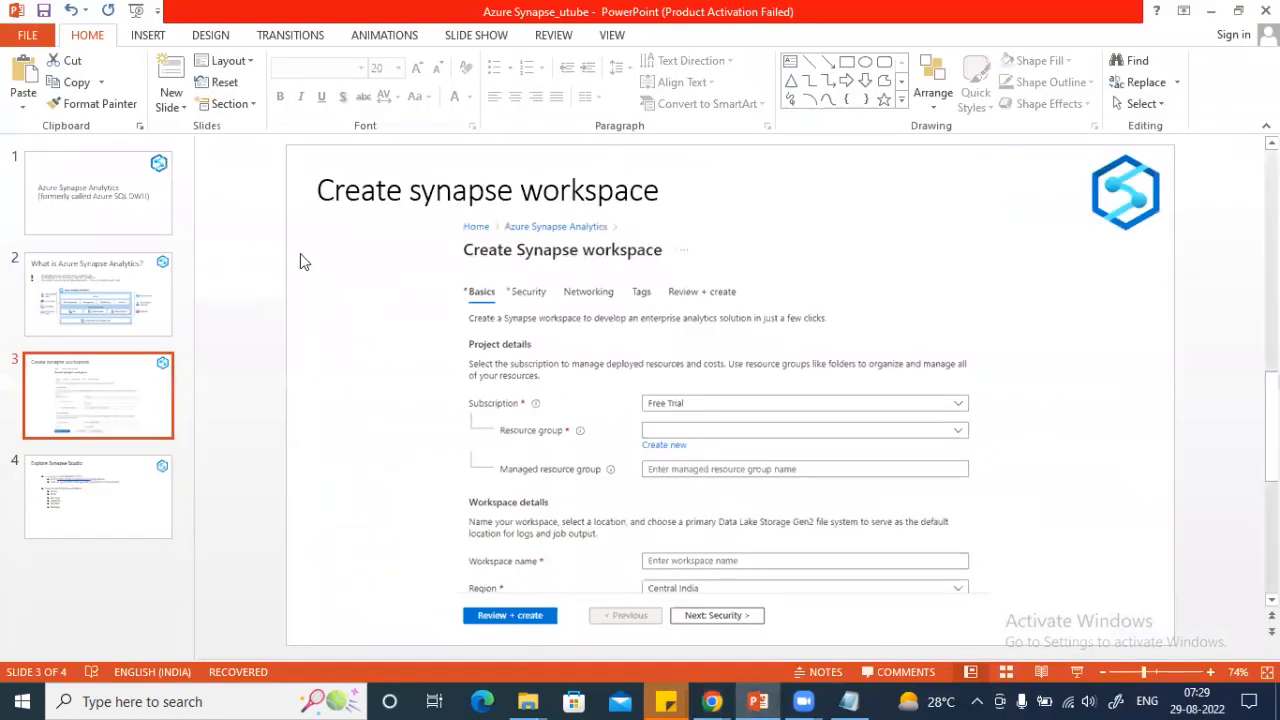
click(128, 480)
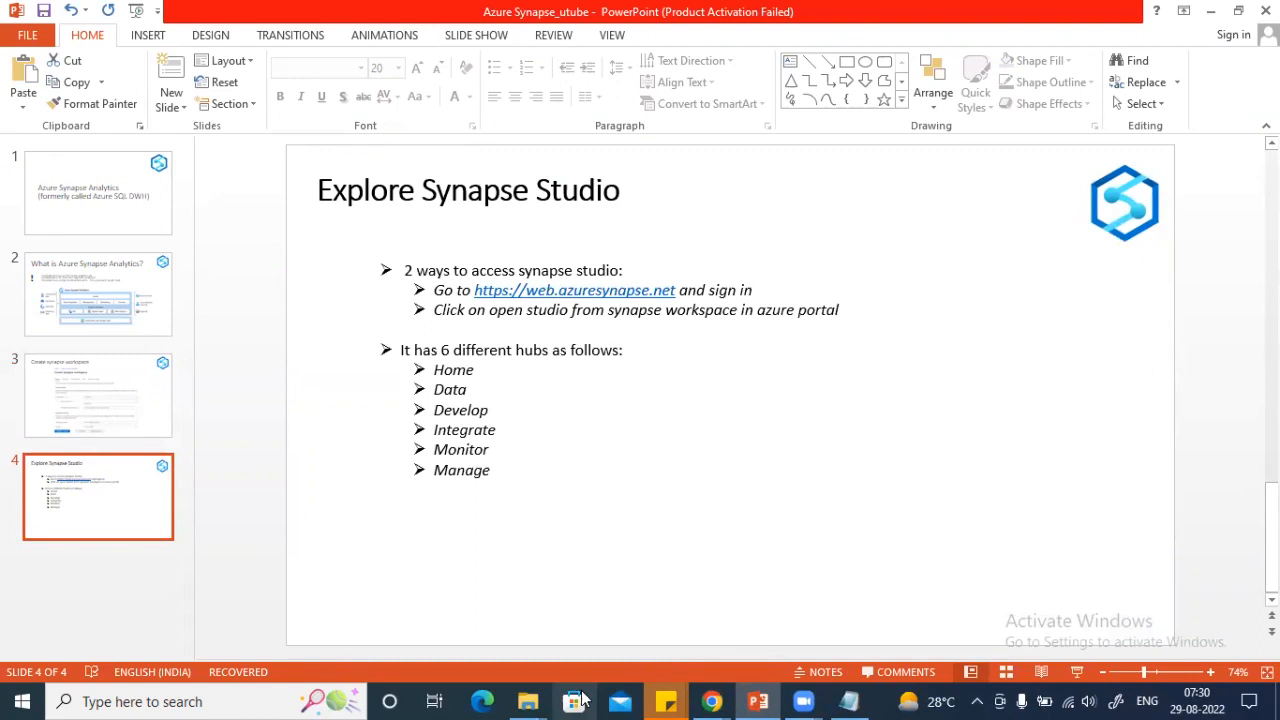
mouse_move(703, 698)
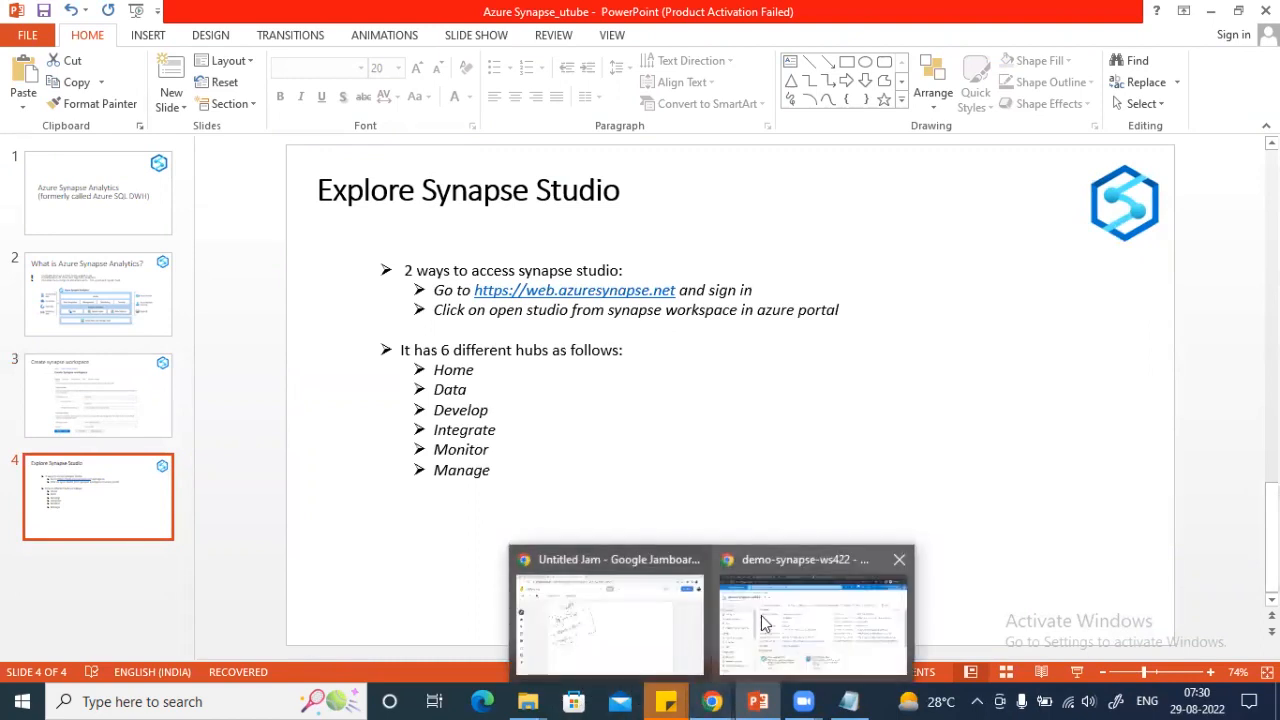